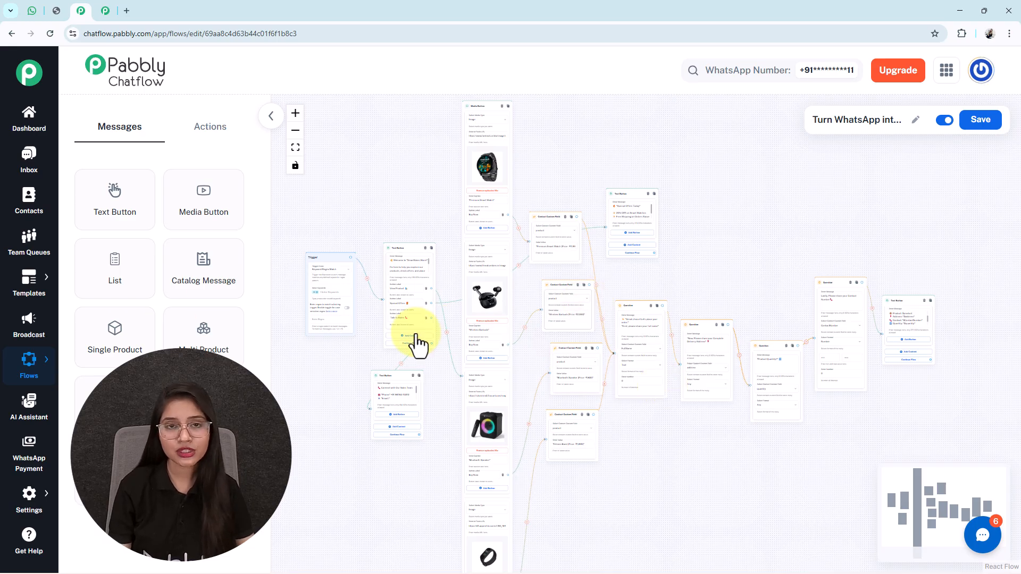
Switch to the WhatsApp Web chat showing the bot's SmartSales Store welcome reply
left_click(27, 6)
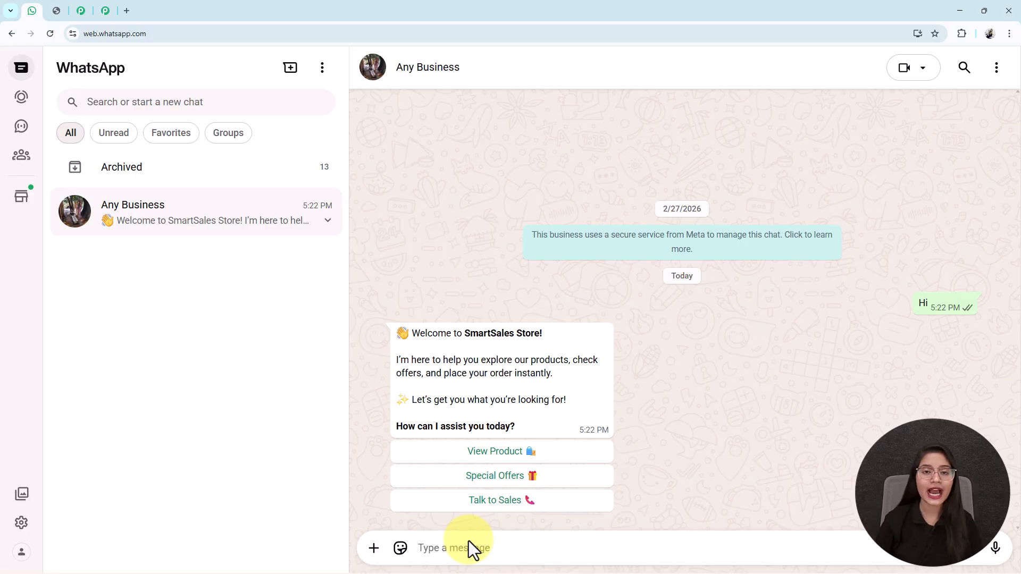
Ask the bot to show its products and choose Buy Now on the Wireless Earbuds
left_click(468, 547)
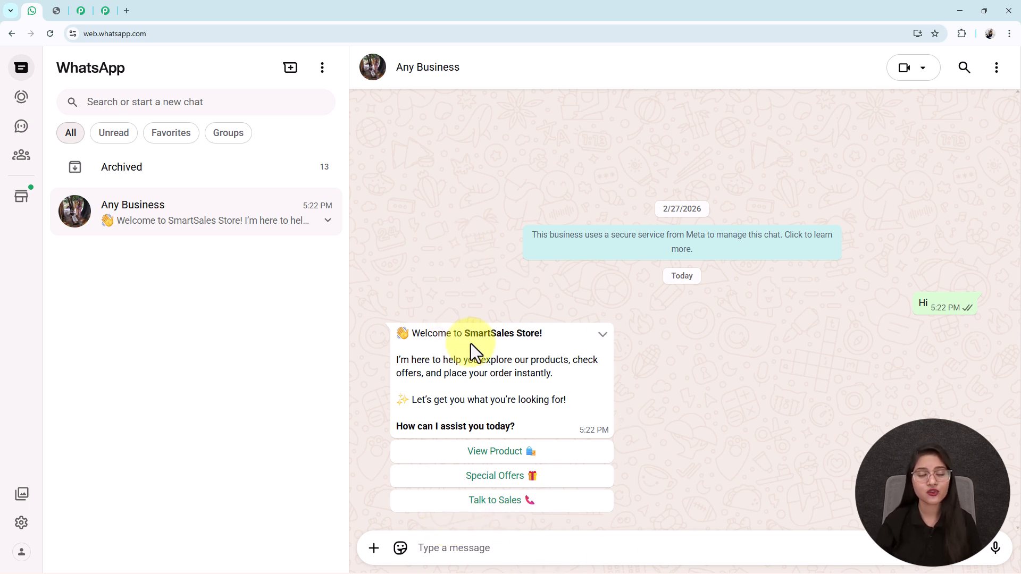
left_click(498, 453)
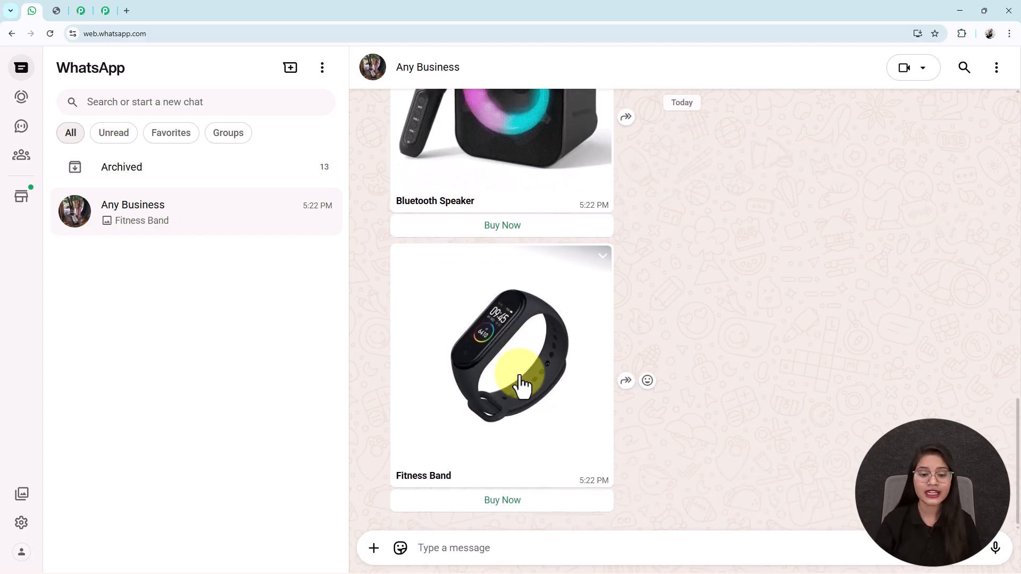
scroll(521, 384, "up", 6)
scroll(521, 384, "up", 1)
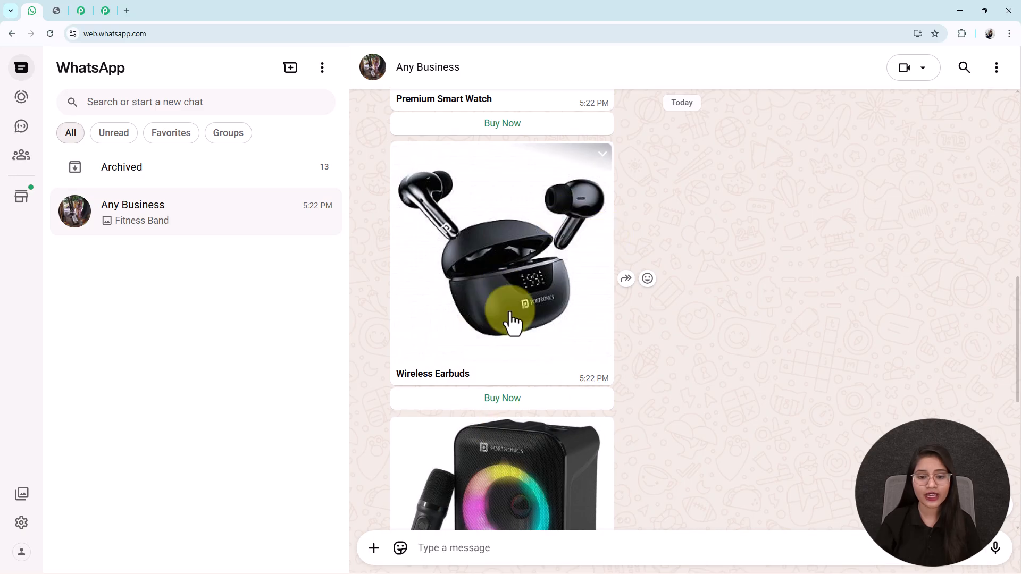
left_click(511, 408)
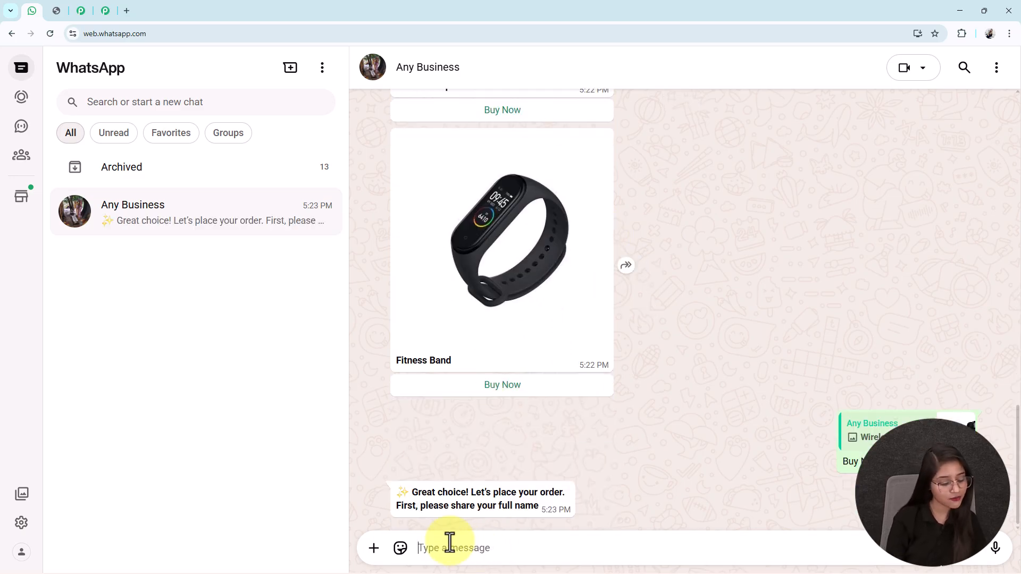
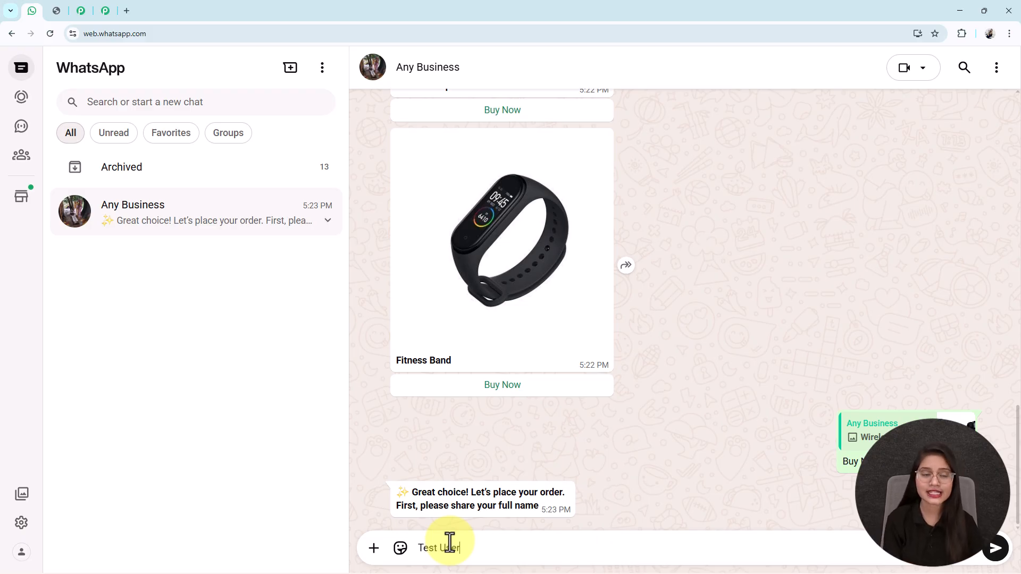
Answer the bot with a full name, delivery address, quantity 1 and a contact number
key("Return")
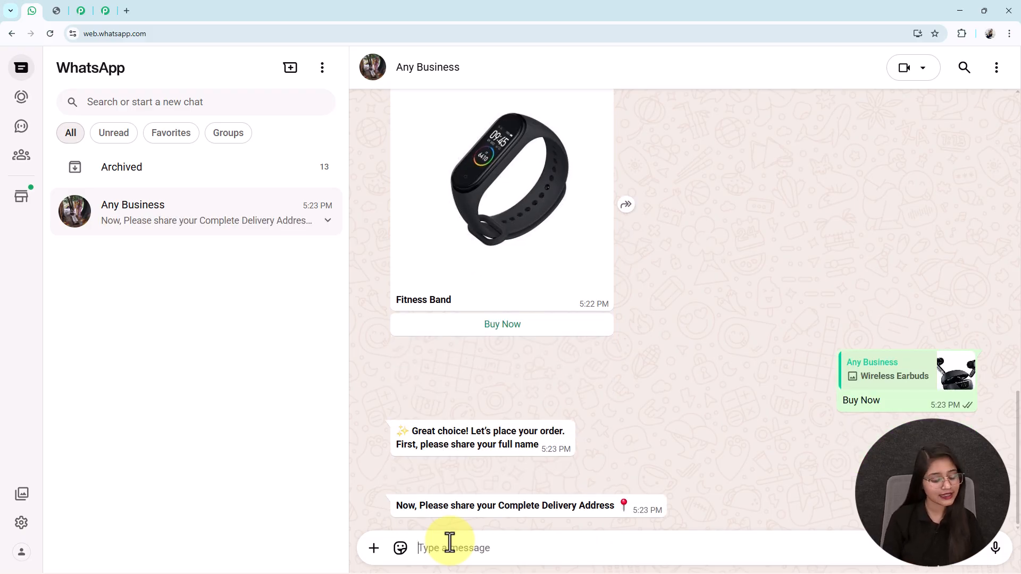
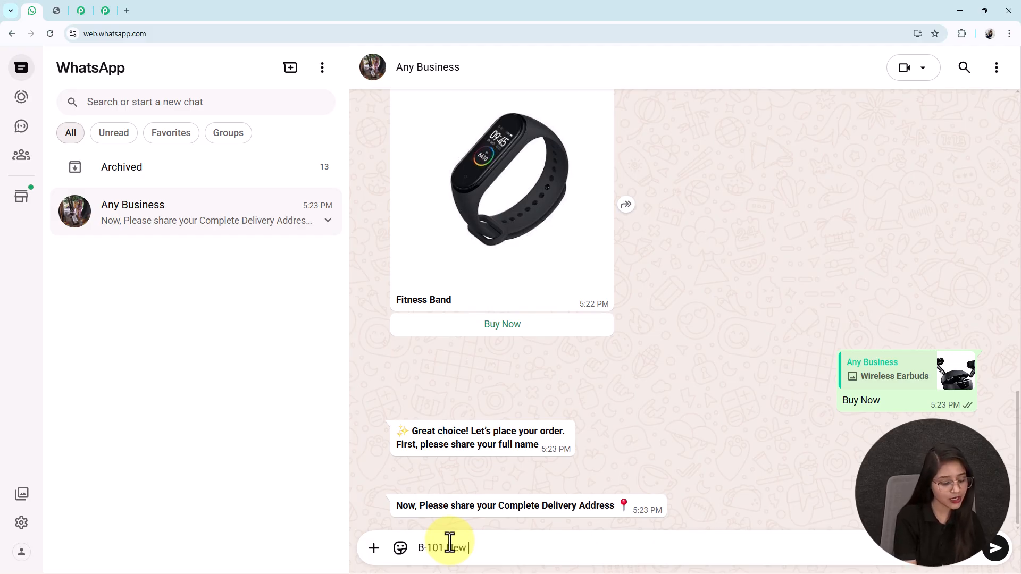
key("Return")
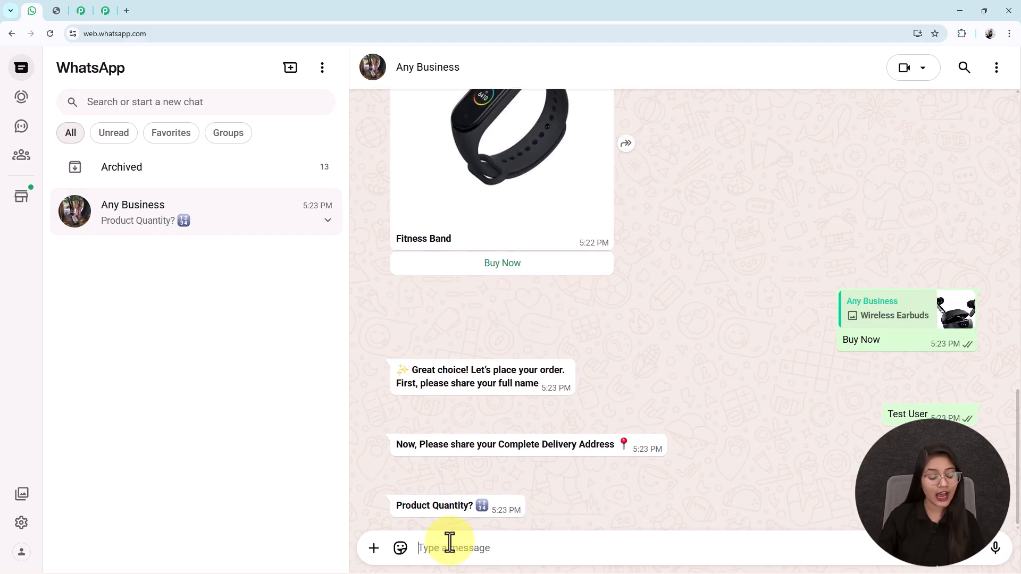
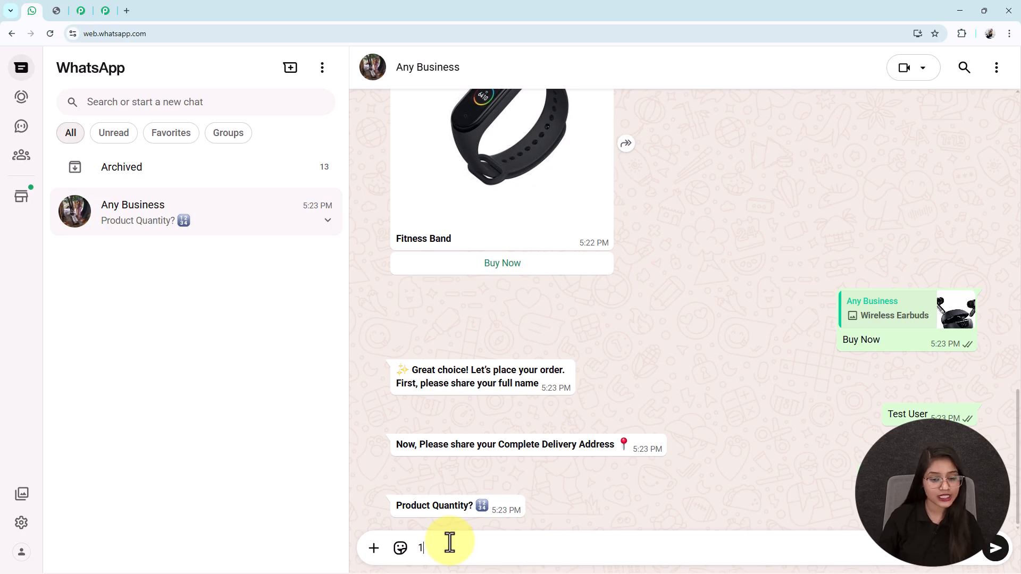
key("Return")
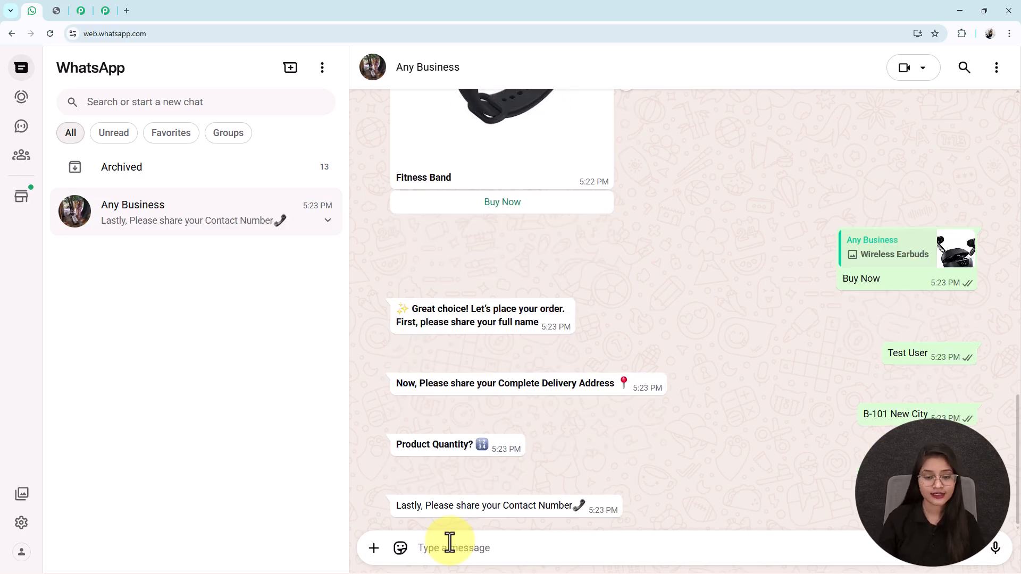
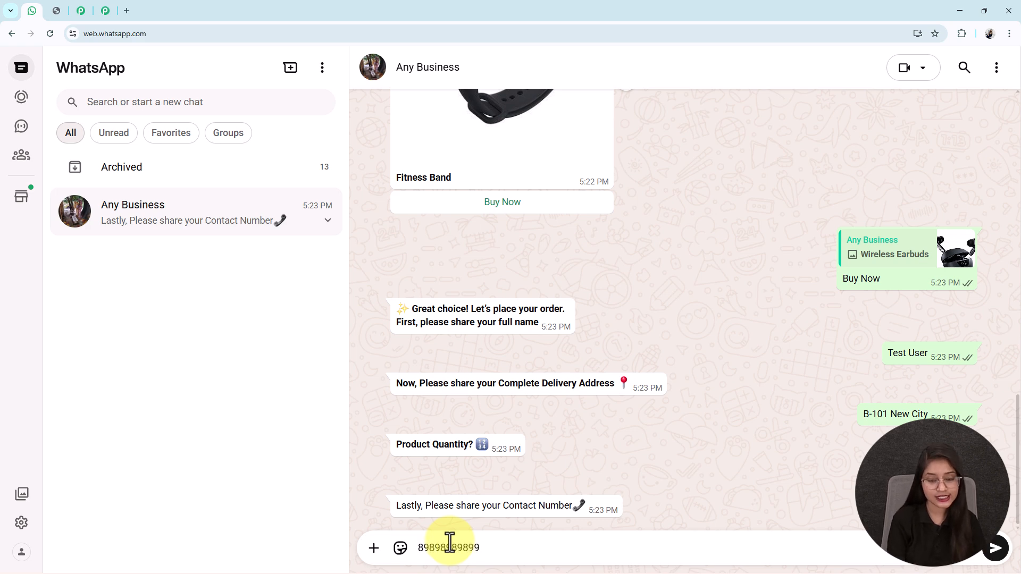
key("Return")
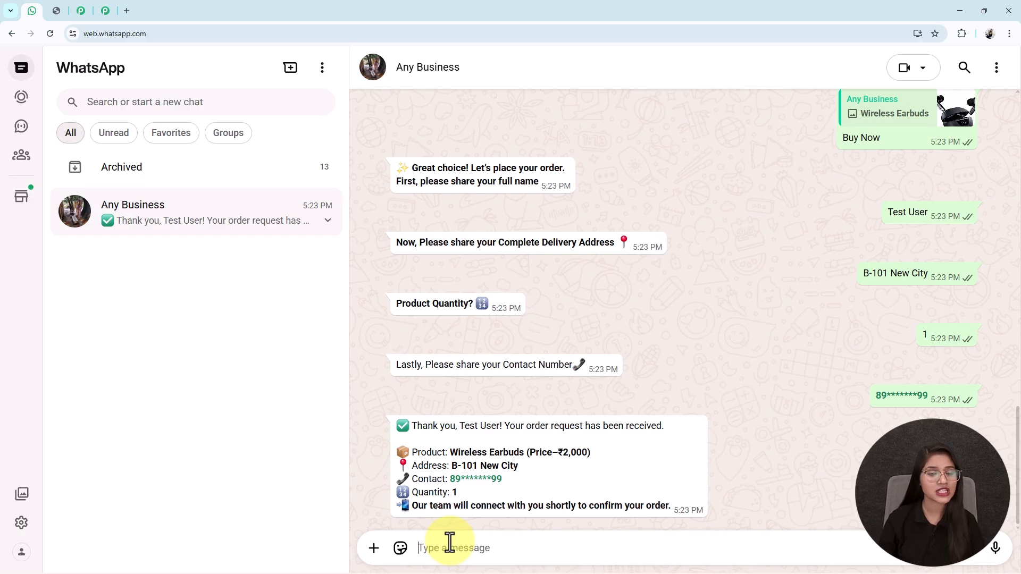
left_click_drag(459, 425, 505, 426)
left_click_drag(918, 210, 881, 212)
scroll(868, 298, "up", 3)
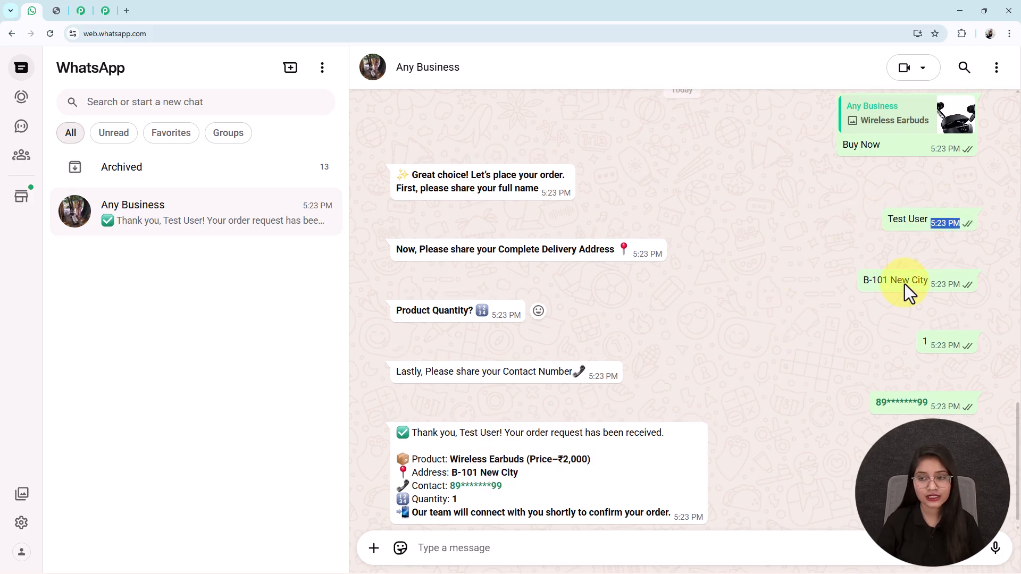
scroll(853, 290, "down", 3)
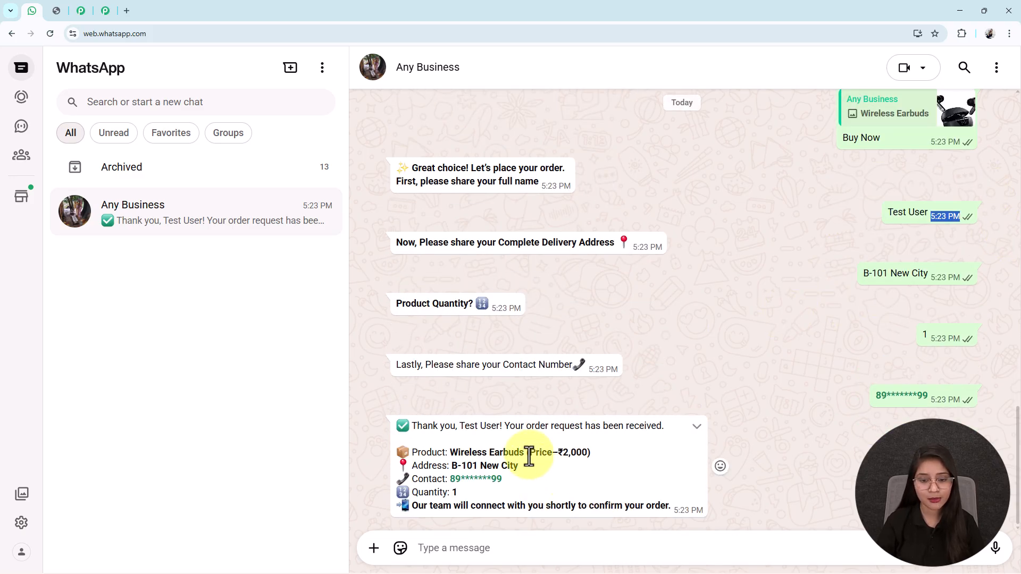
left_click_drag(527, 453, 601, 458)
left_click_drag(517, 466, 451, 492)
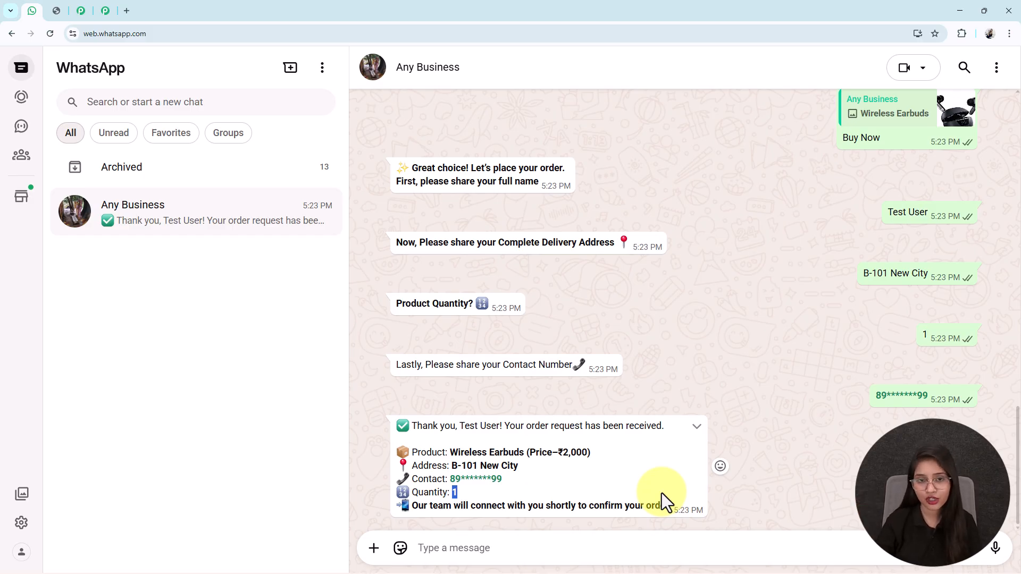
scroll(661, 492, "up", 15)
scroll(661, 492, "up", 8)
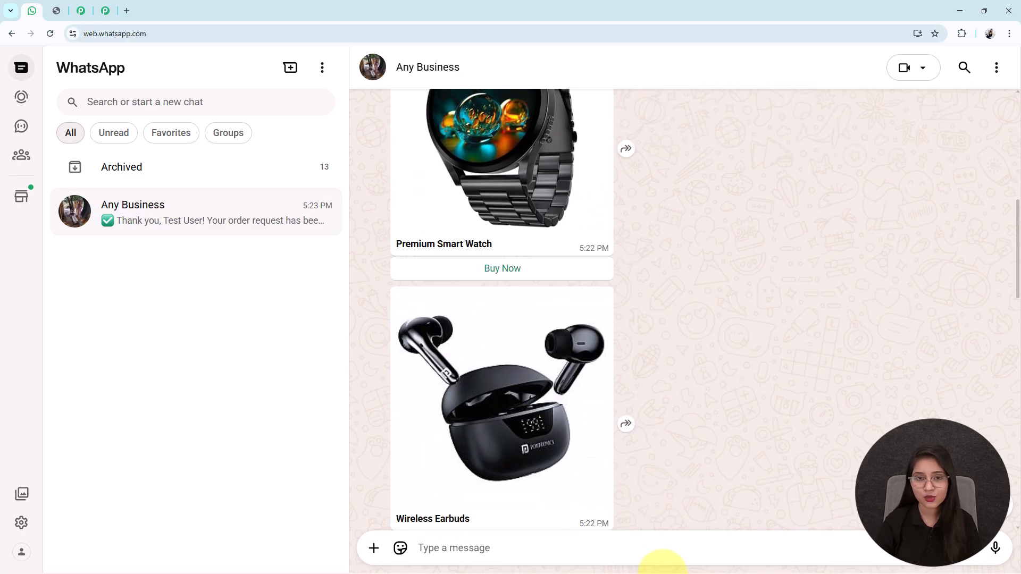
Choose Special Offers and then Talk to Sales from the bot's welcome options
scroll(493, 324, "up", 10)
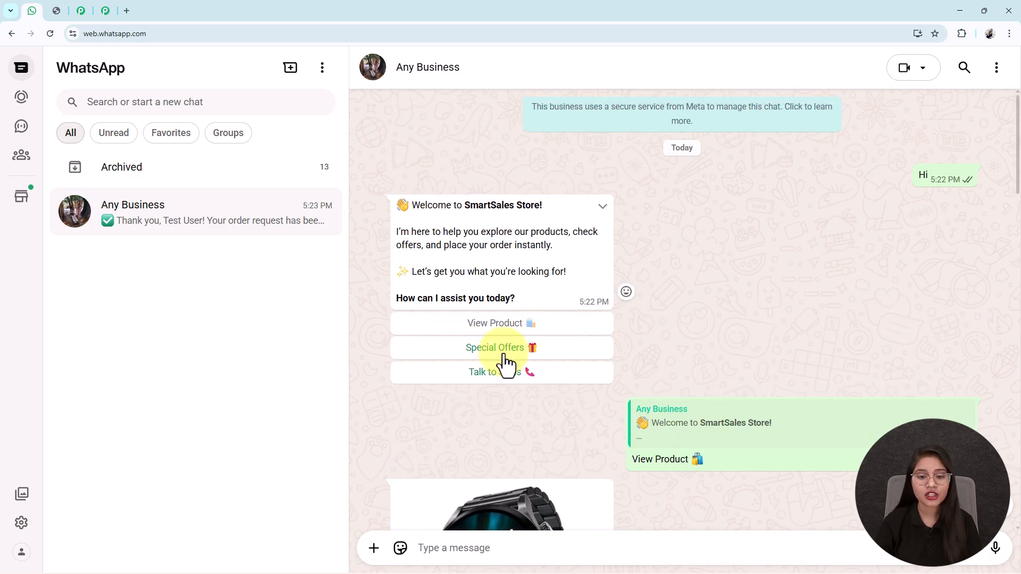
left_click(503, 356)
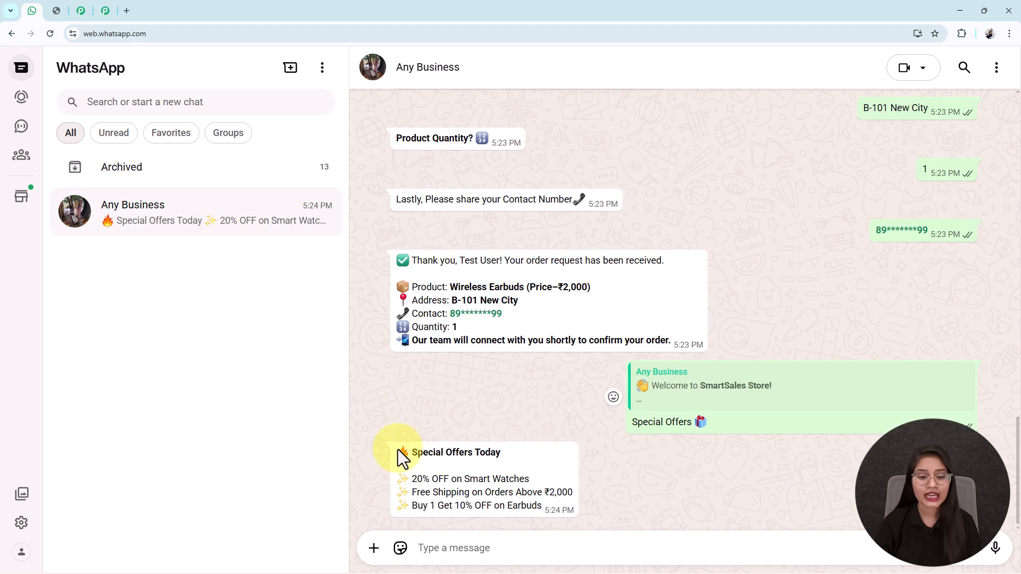
left_click(671, 400)
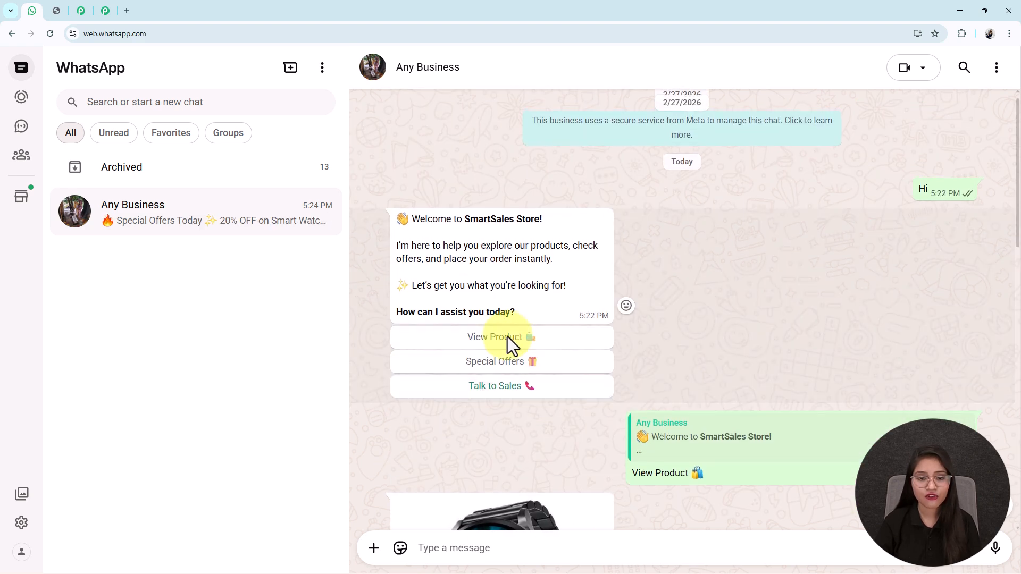
left_click(500, 387)
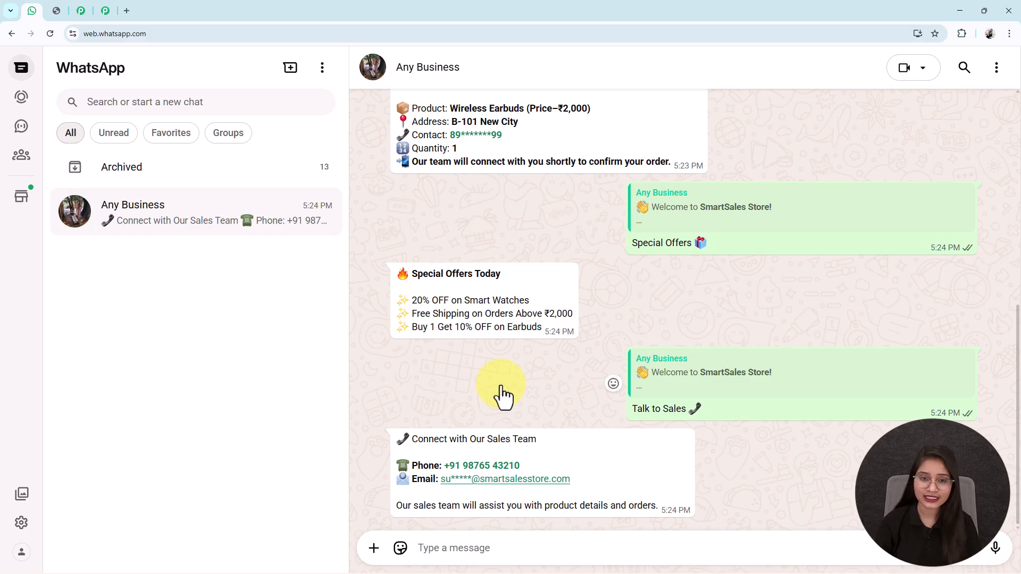
View the USE CODE MEHYT coupon image in its own tab, then return to the chat
scroll(501, 387, "up", 20)
scroll(501, 387, "up", 6)
scroll(504, 396, "down", 20)
scroll(505, 395, "up", 15)
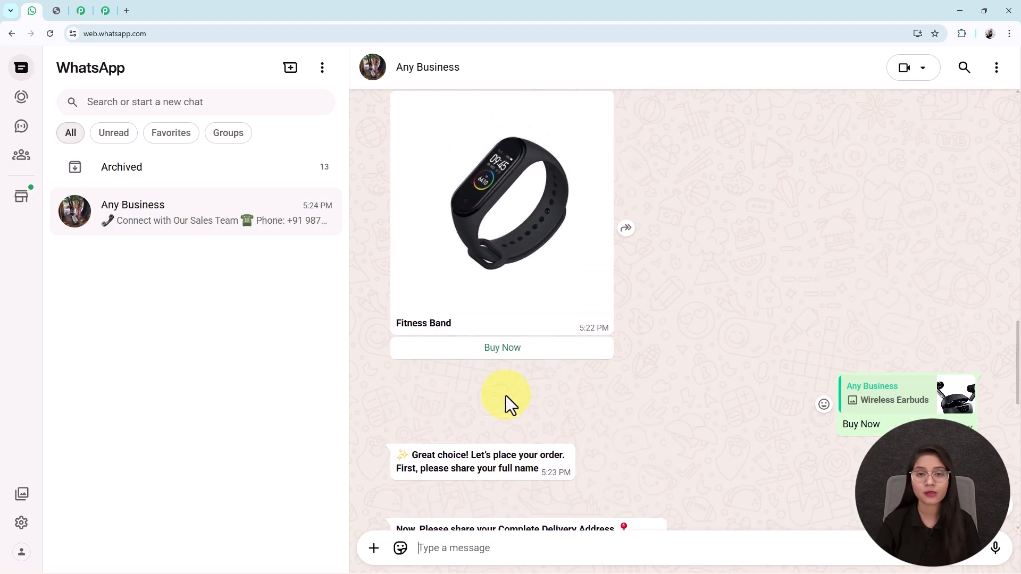
scroll(506, 395, "up", 10)
scroll(505, 407, "up", 10)
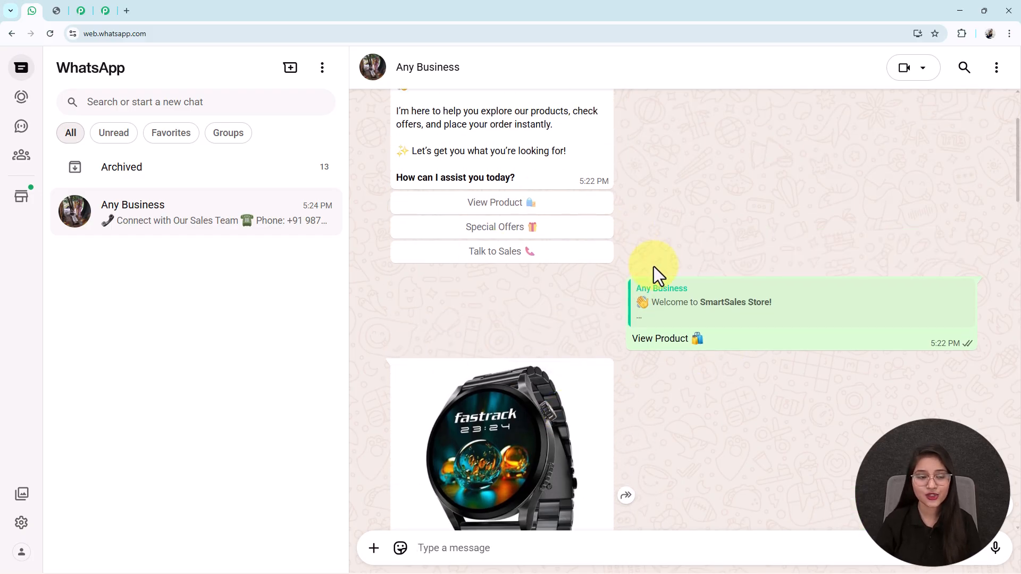
scroll(656, 271, "up", 3)
left_click(58, 16)
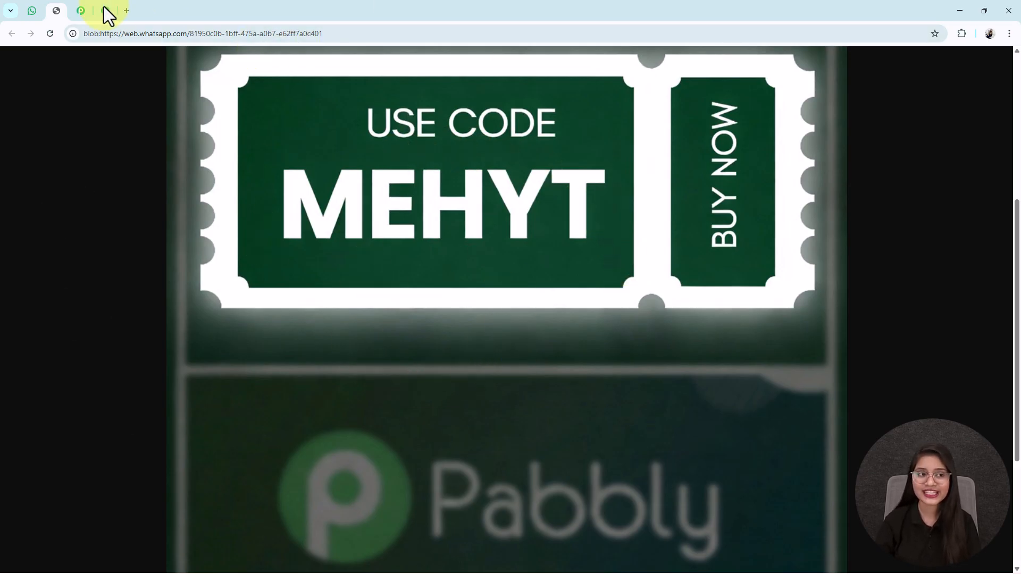
left_click(32, 14)
scroll(713, 445, "down", 12)
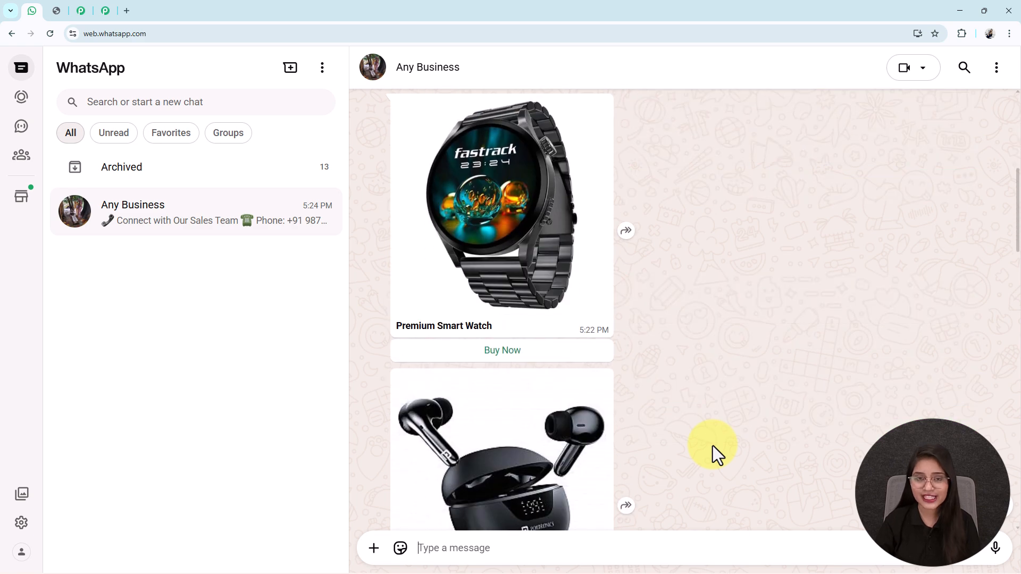
Go to the Pabbly website, sign in, and open Pabbly Chatflow from the All Pabbly Apps page
left_click(127, 10)
type("pab")
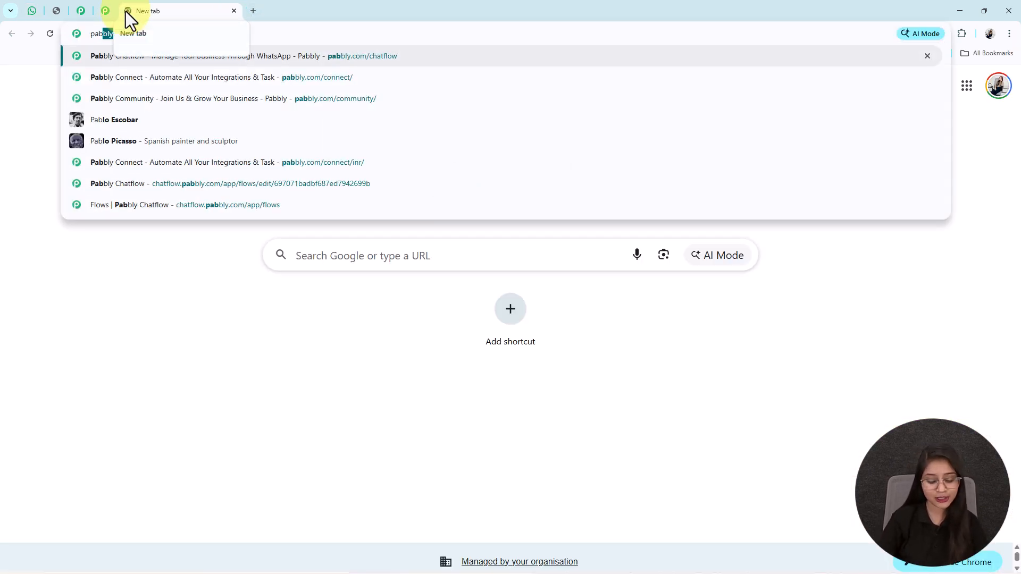
type("bly.com/chatflow")
key("Return")
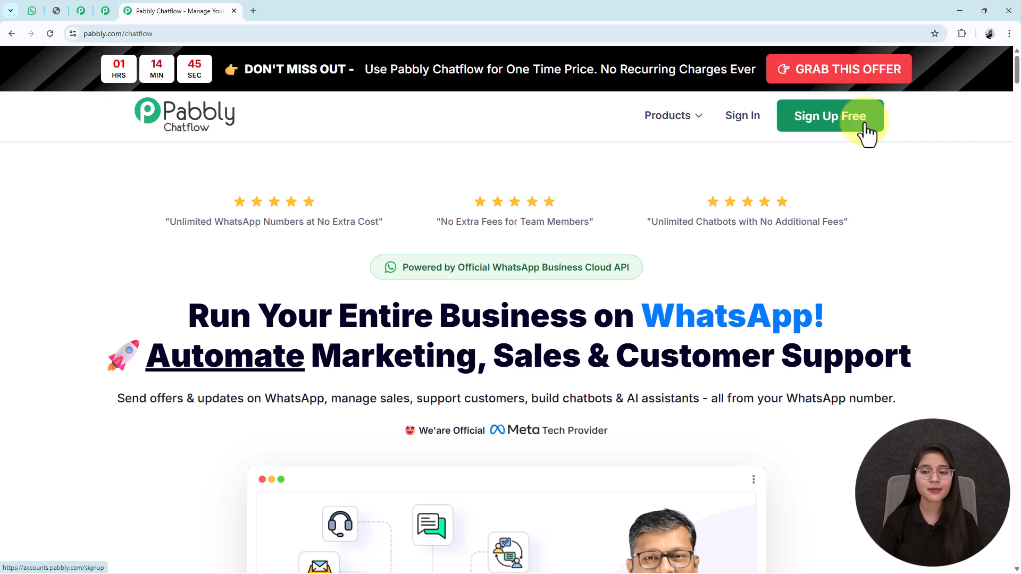
left_click(733, 119)
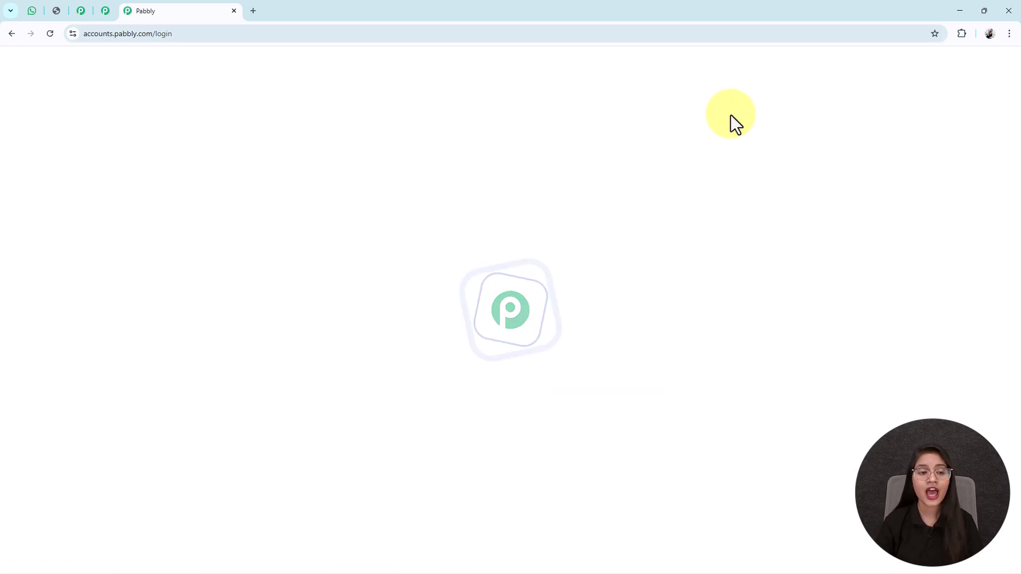
left_click_drag(108, 149, 80, 147)
left_click_drag(459, 240, 363, 237)
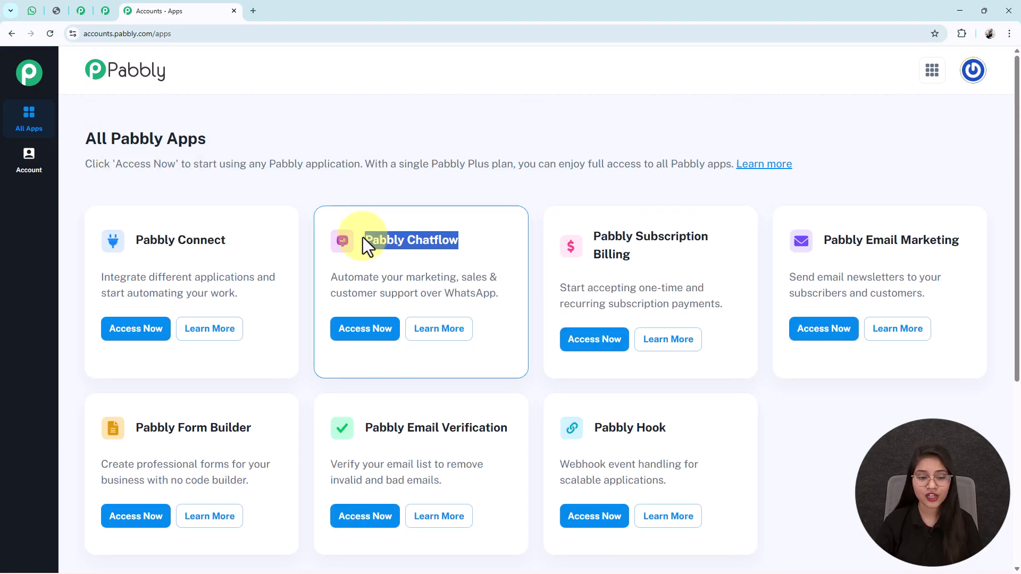
left_click(372, 327)
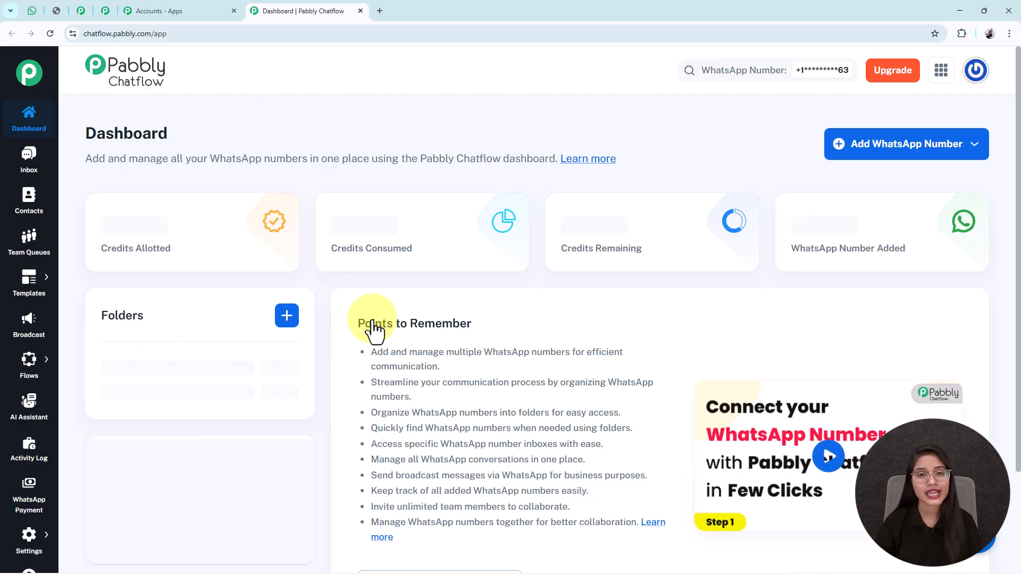
Open Flow Builder through the Flows item in the left sidebar
scroll(373, 329, "down", 3)
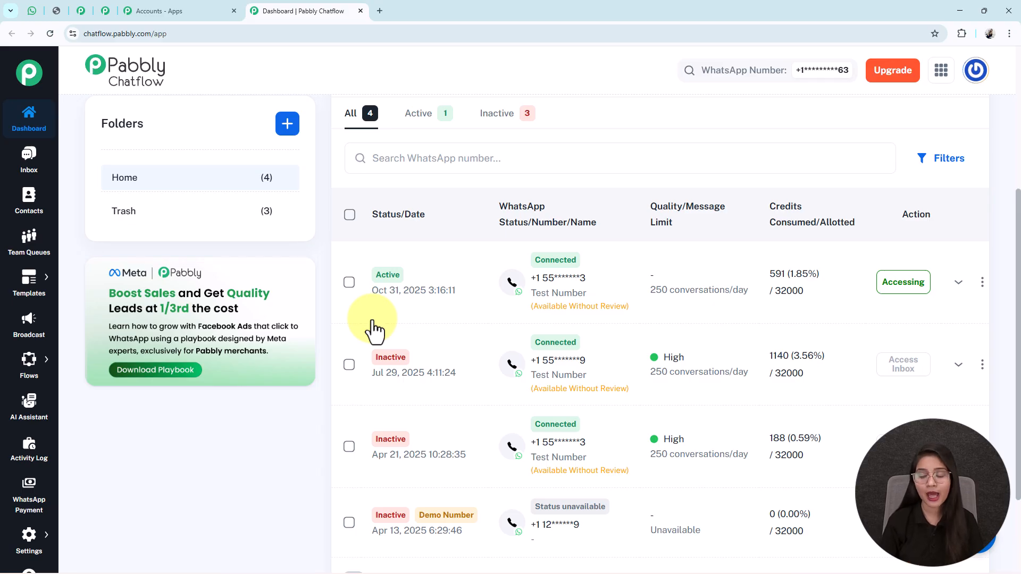
scroll(372, 321, "up", 3)
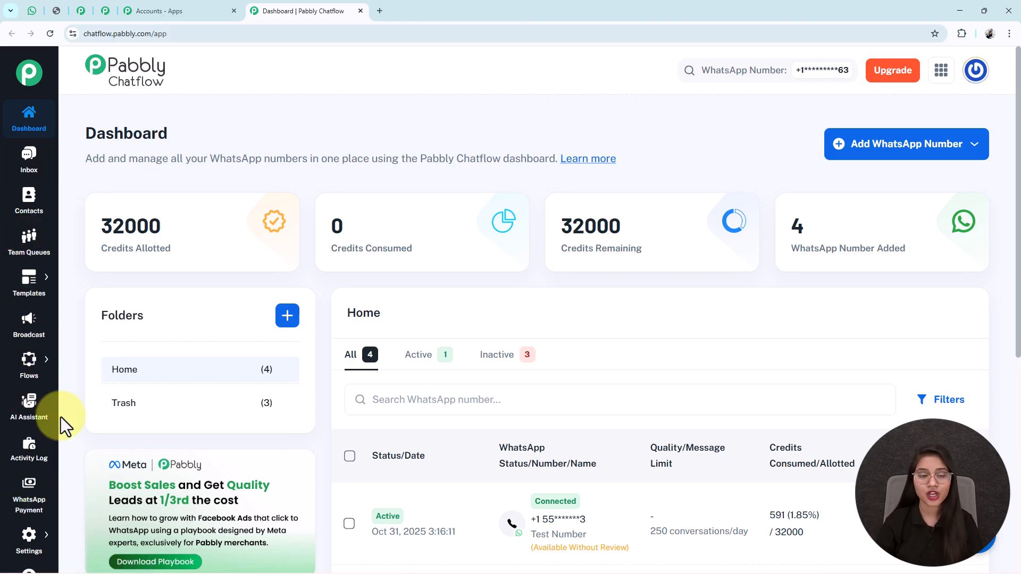
mouse_move(28, 361)
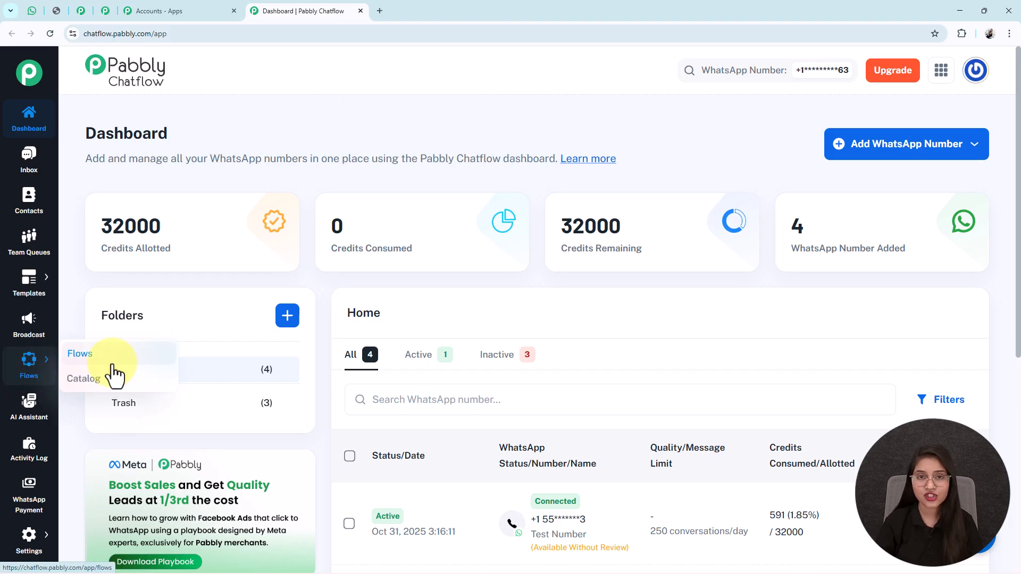
left_click(112, 365)
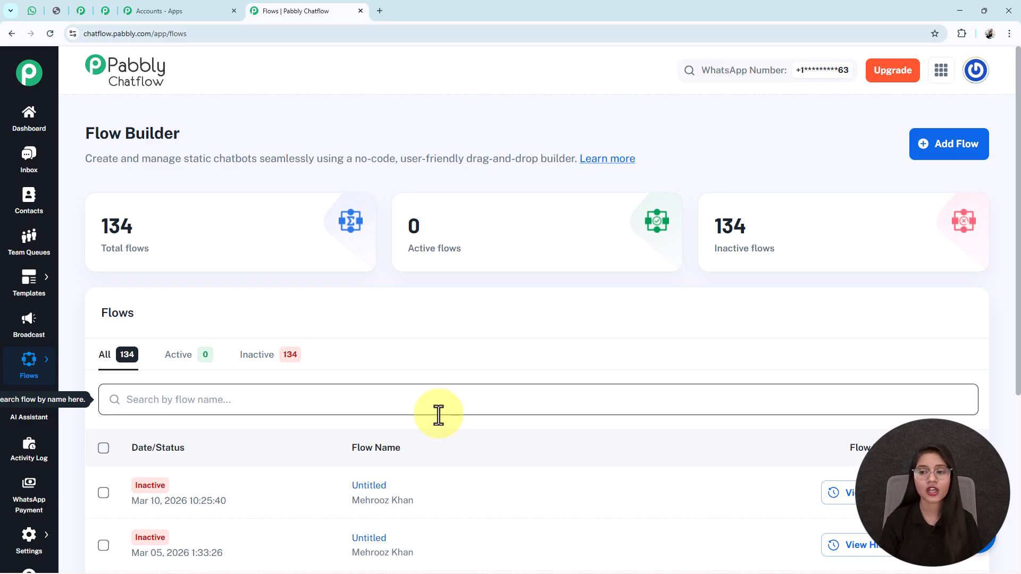
Add a new flow, replace Untitled with the 'Turn WhatsApp into…' sales-bot title, and save
left_click(951, 144)
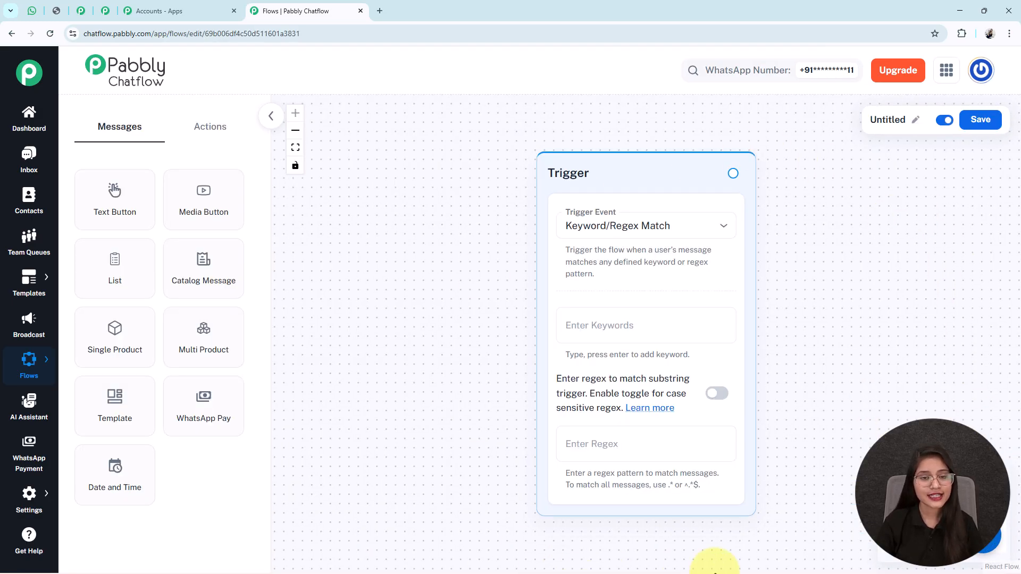
left_click_drag(635, 186, 435, 185)
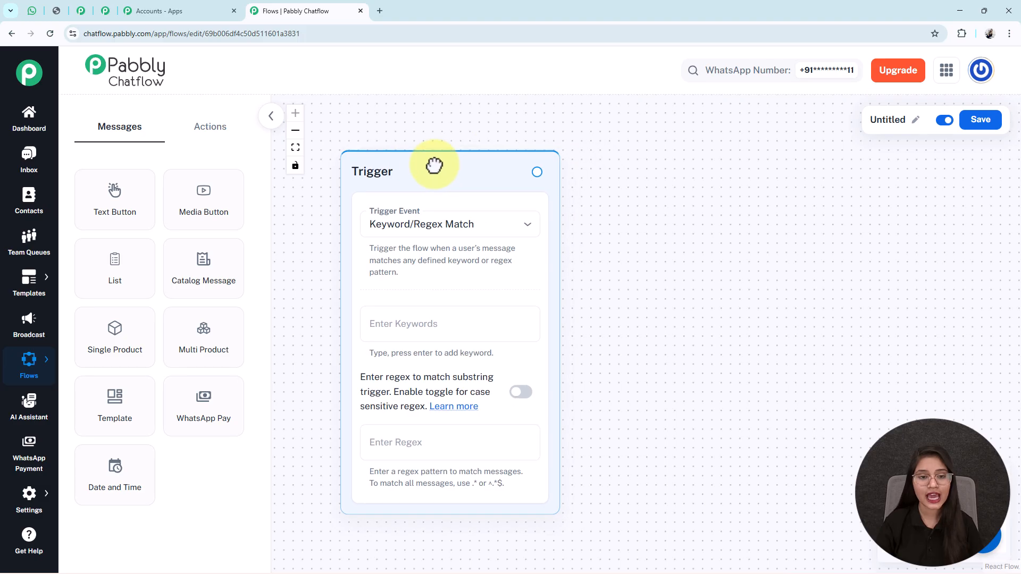
left_click(893, 124)
key("ctrl+v")
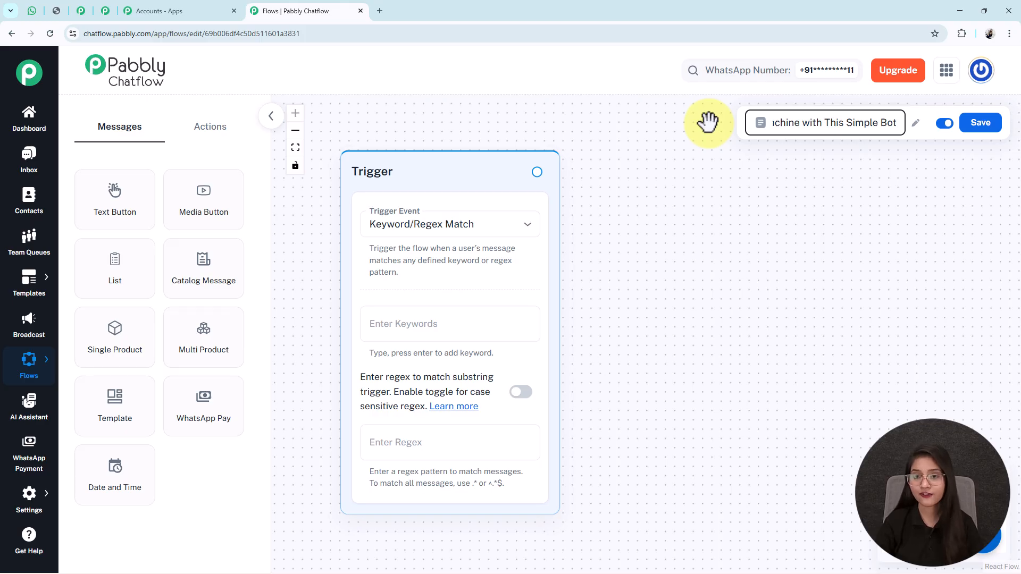
key("Home")
key("End")
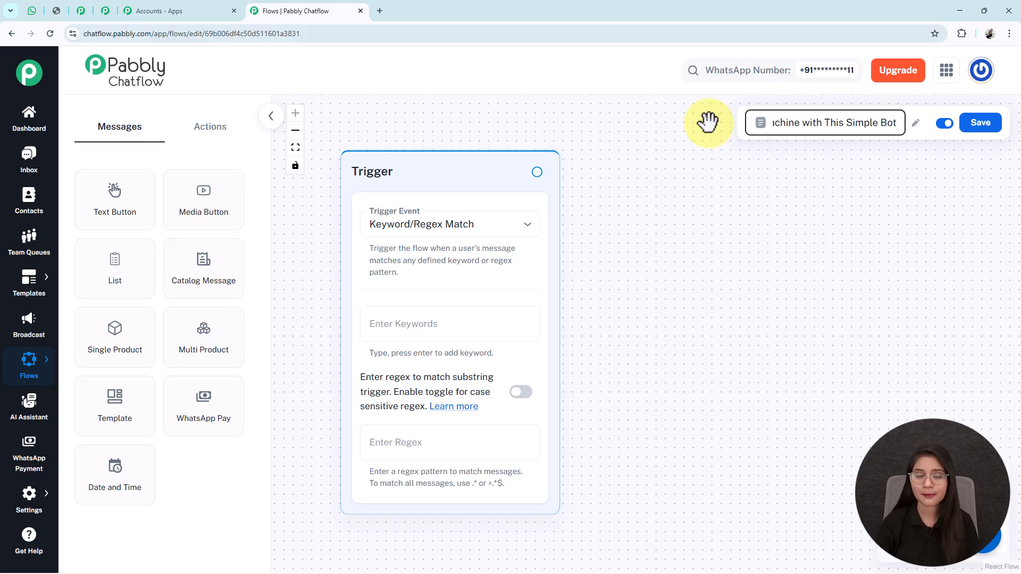
left_click(927, 224)
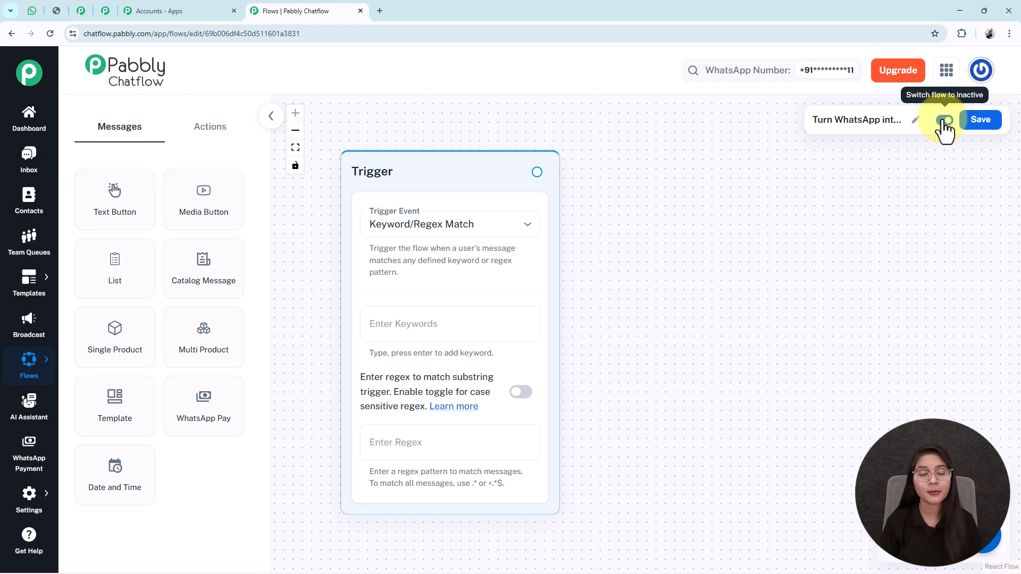
left_click(990, 130)
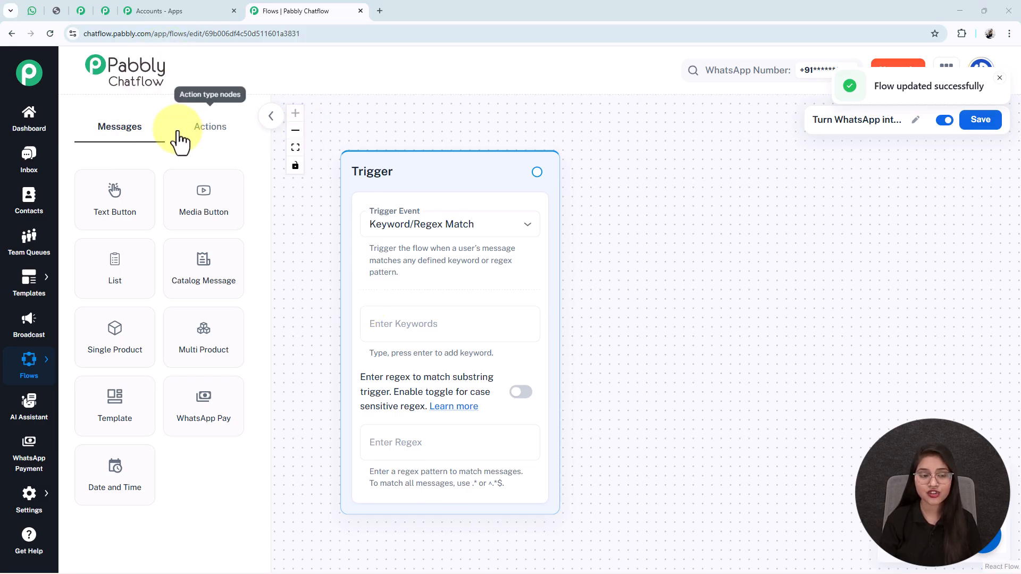
left_click(213, 130)
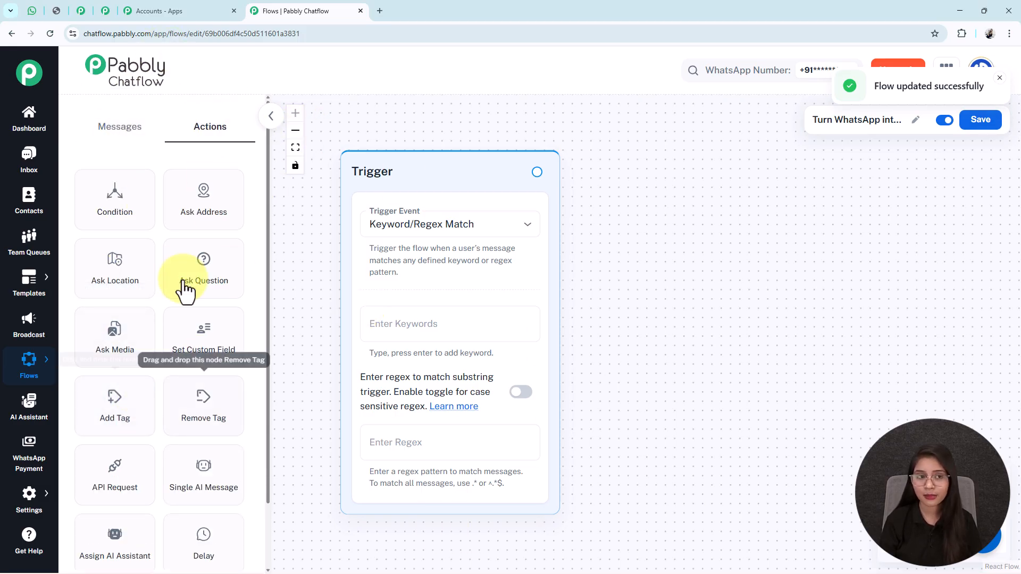
left_click(124, 130)
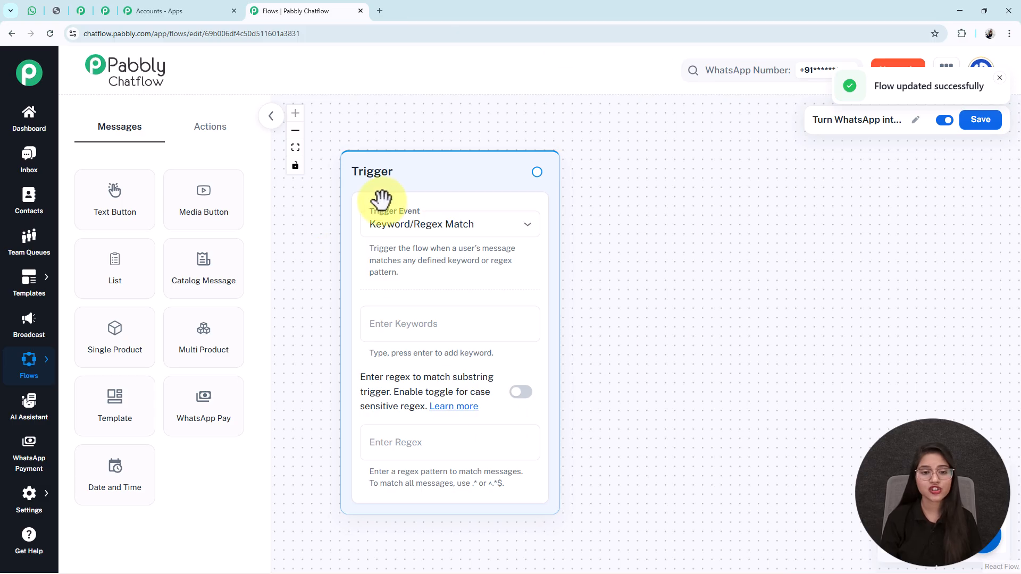
Keep Keyword/Regex Match as the trigger event and set the keywords Hi and Hello
left_click(408, 235)
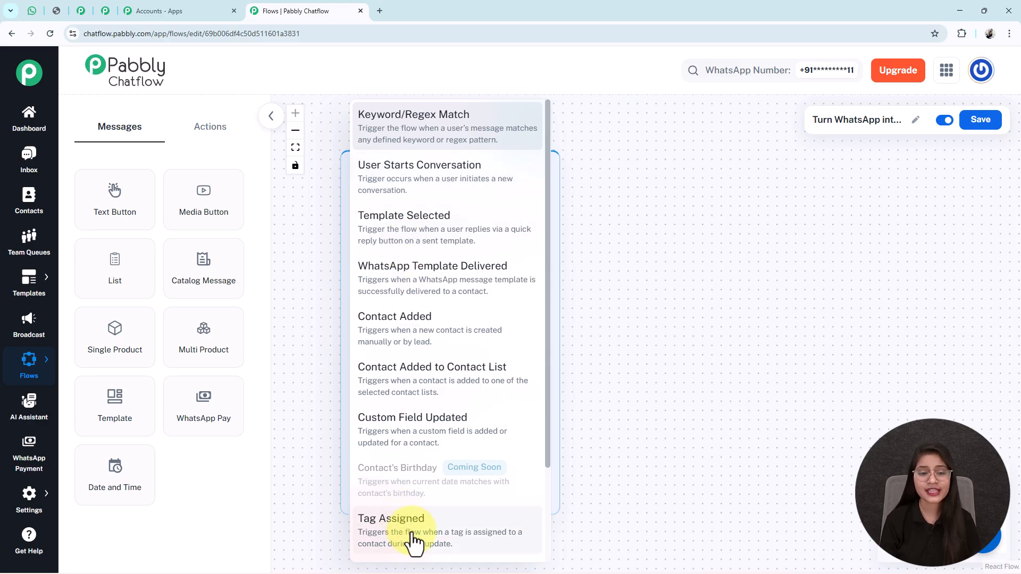
left_click(424, 130)
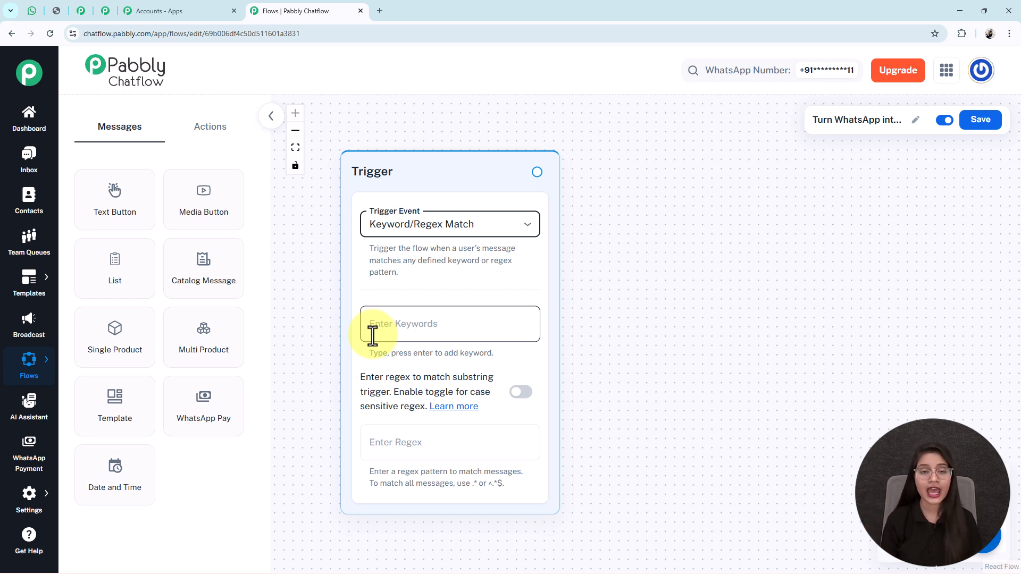
left_click(375, 313)
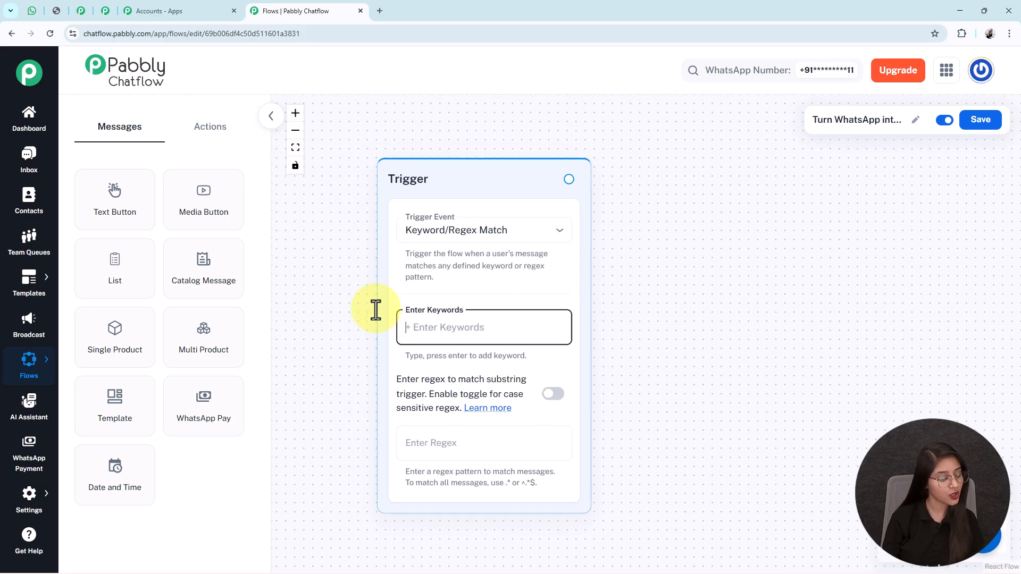
type("H")
left_click_drag(912, 312, 657, 278)
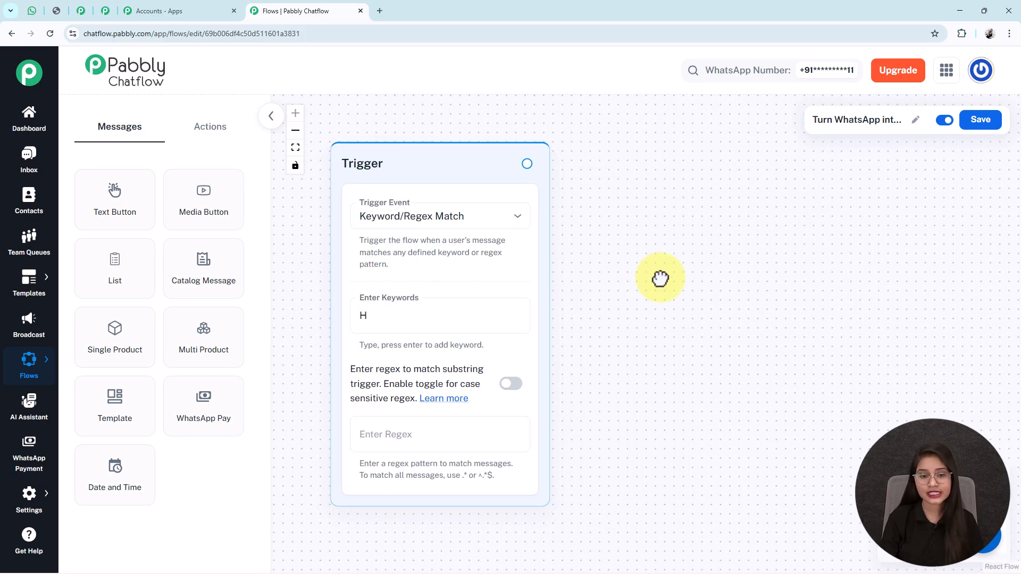
left_click(440, 307)
key("Return")
left_click(396, 315)
type("Hi")
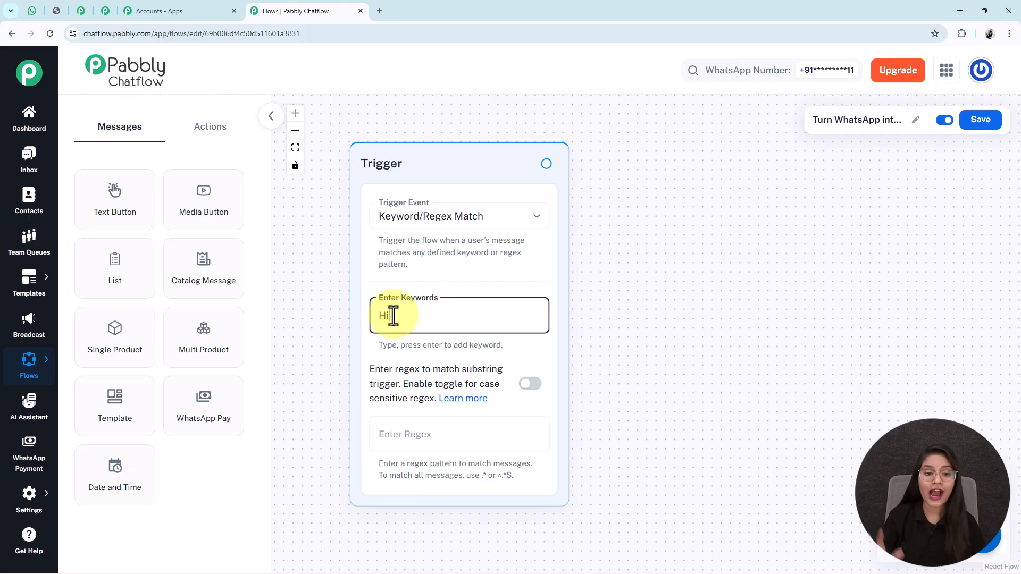
key("Return")
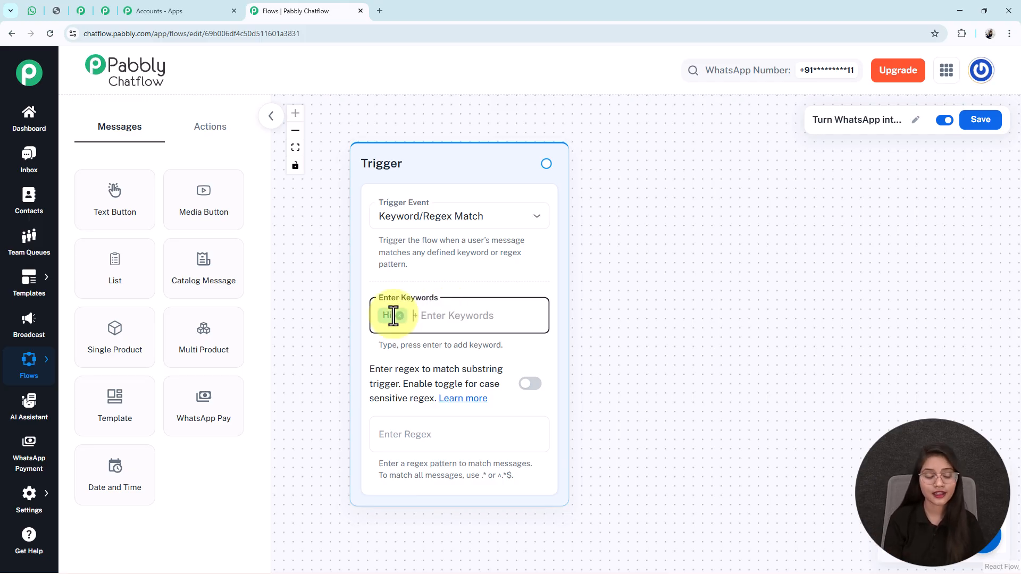
type("Hello")
key("Return")
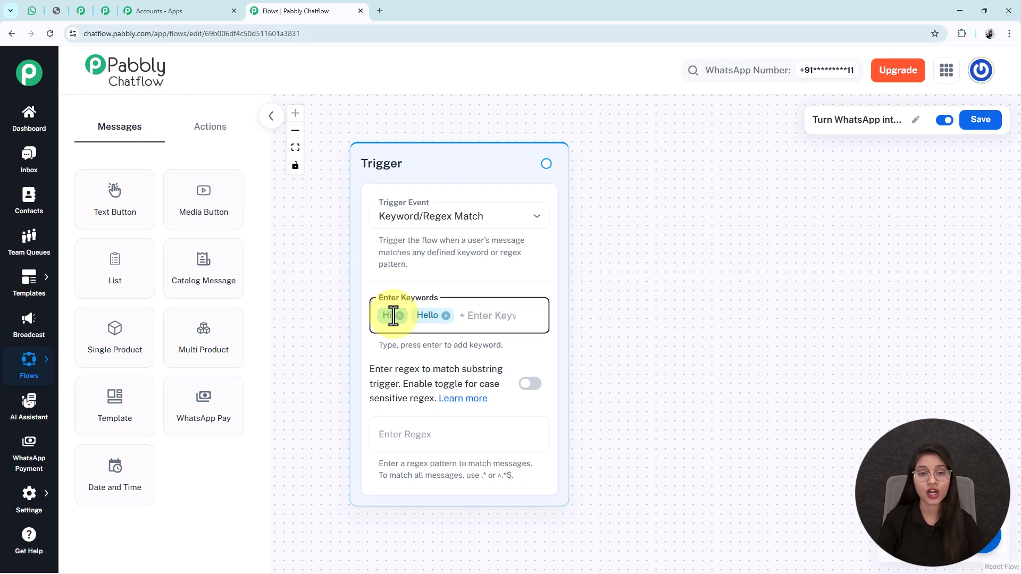
left_click(30, 11)
scroll(490, 253, "up", 10)
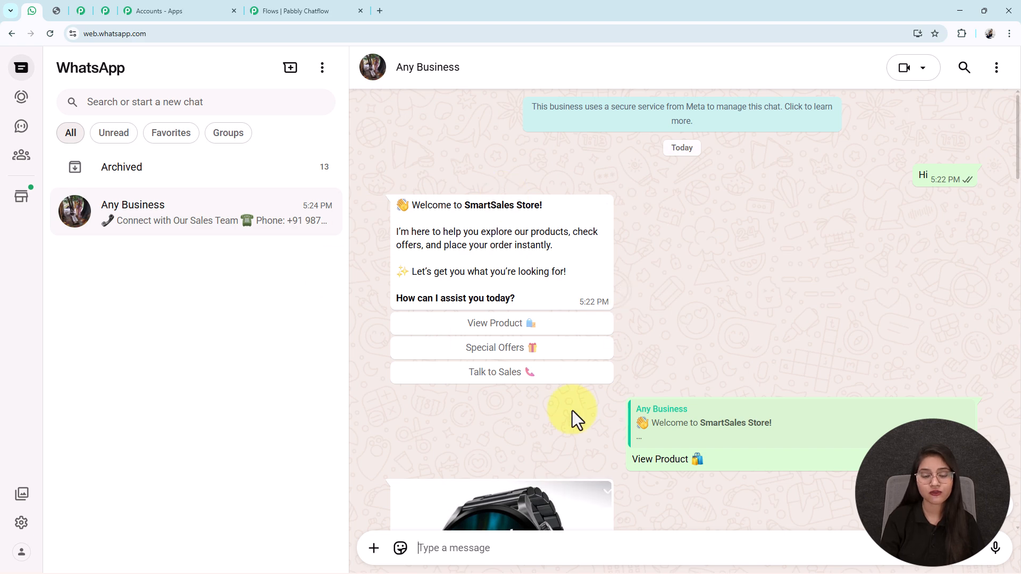
Place a Text Button node beside the Trigger and paste in the SmartSales Store welcome message
left_click(298, 11)
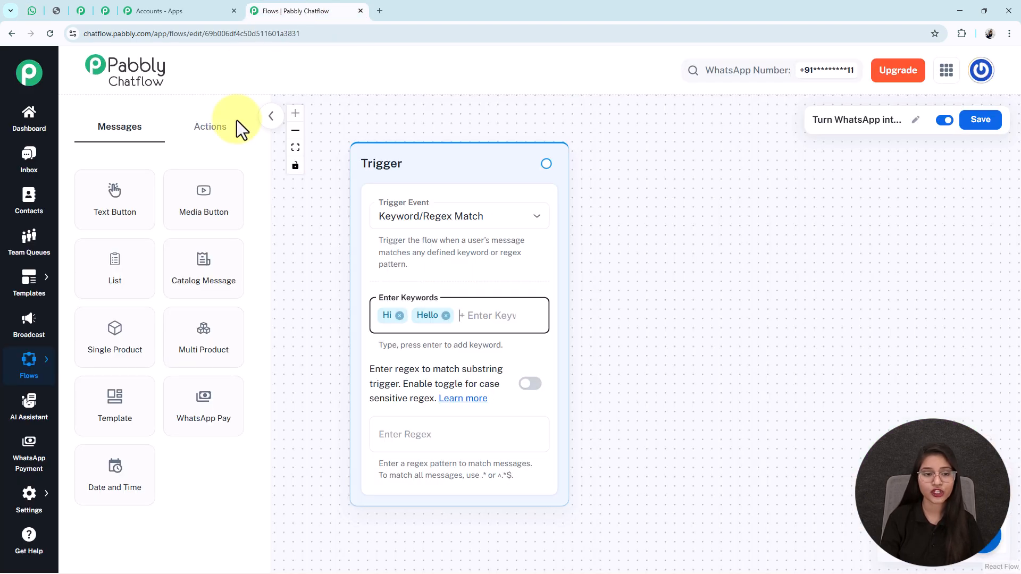
left_click_drag(143, 213, 449, 241)
left_click_drag(562, 335, 646, 191)
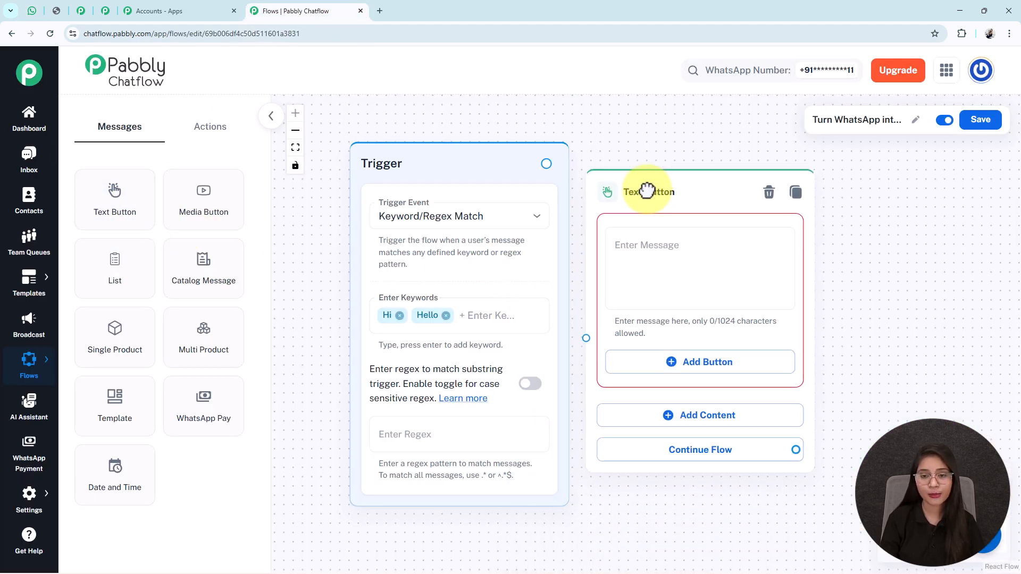
left_click_drag(973, 303, 959, 311)
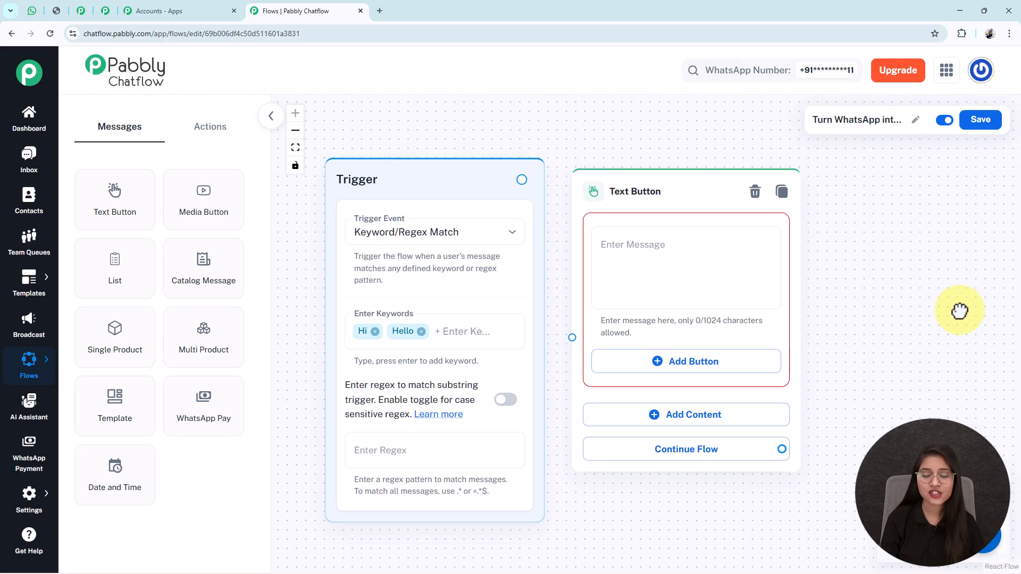
left_click(654, 260)
key("ctrl+v")
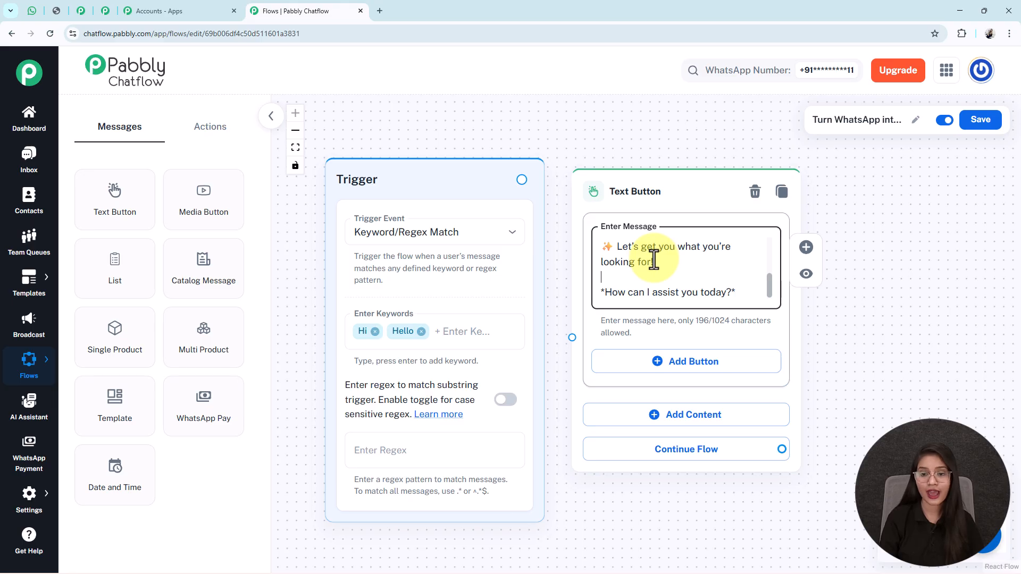
key("ctrl+Home")
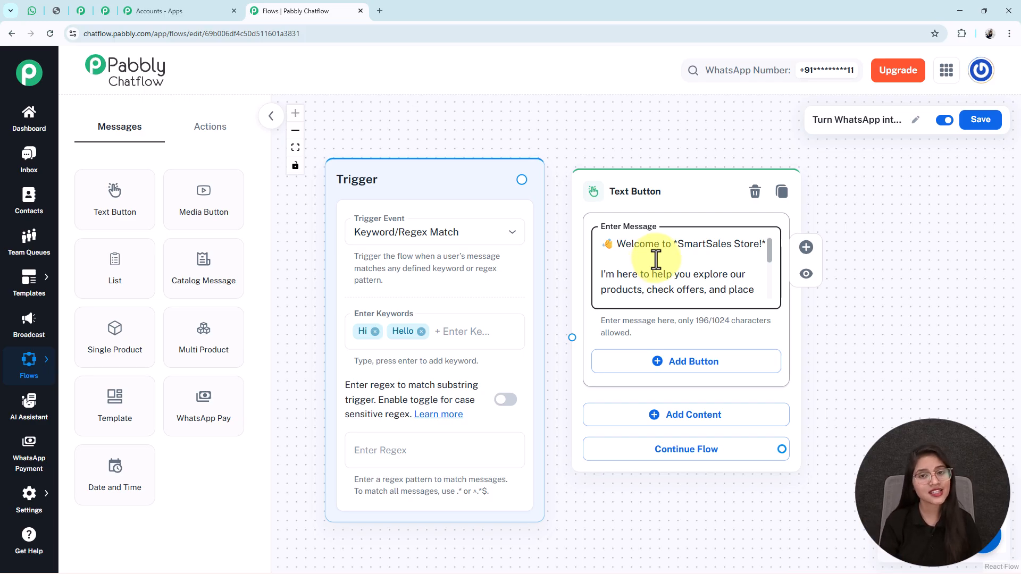
Check that the welcome text ends with 'How can I assist you today?' against the WhatsApp reply
triple_click(710, 246)
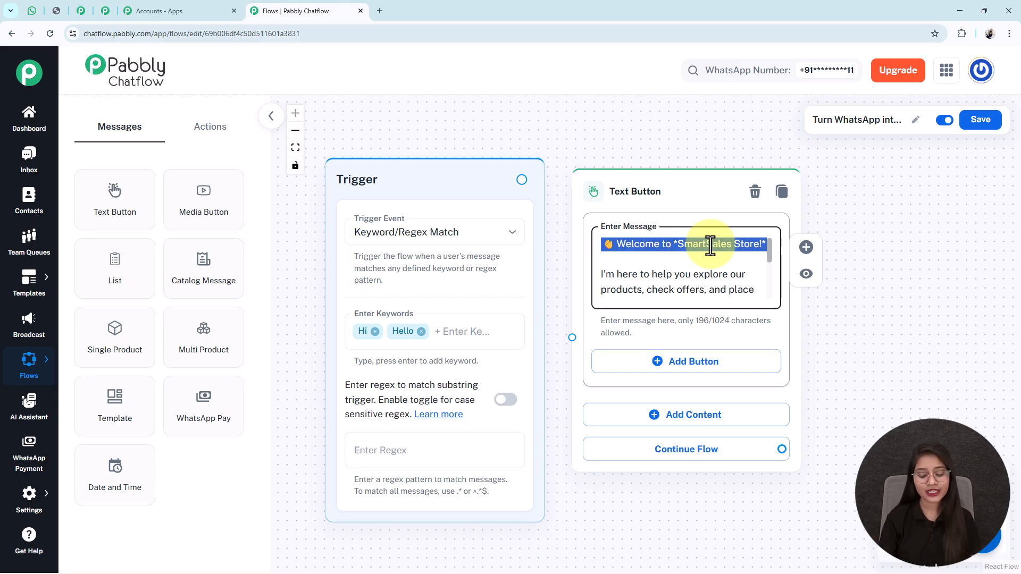
key("Down")
key("Down")
key("Down")
key("Down")
key("Down")
key("Down")
key("Down")
key("Down")
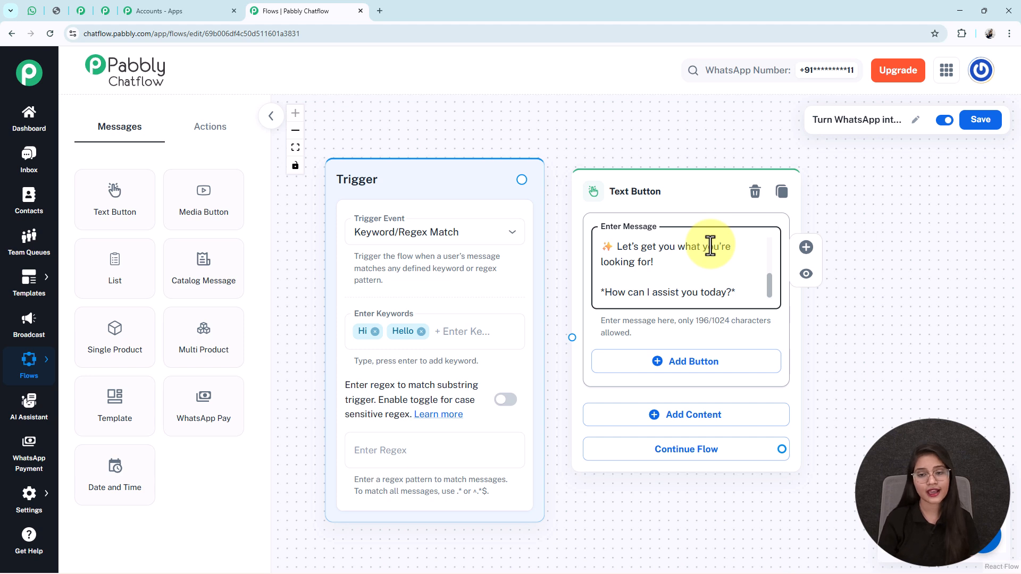
left_click_drag(620, 209, 650, 207)
left_click_drag(855, 330, 835, 322)
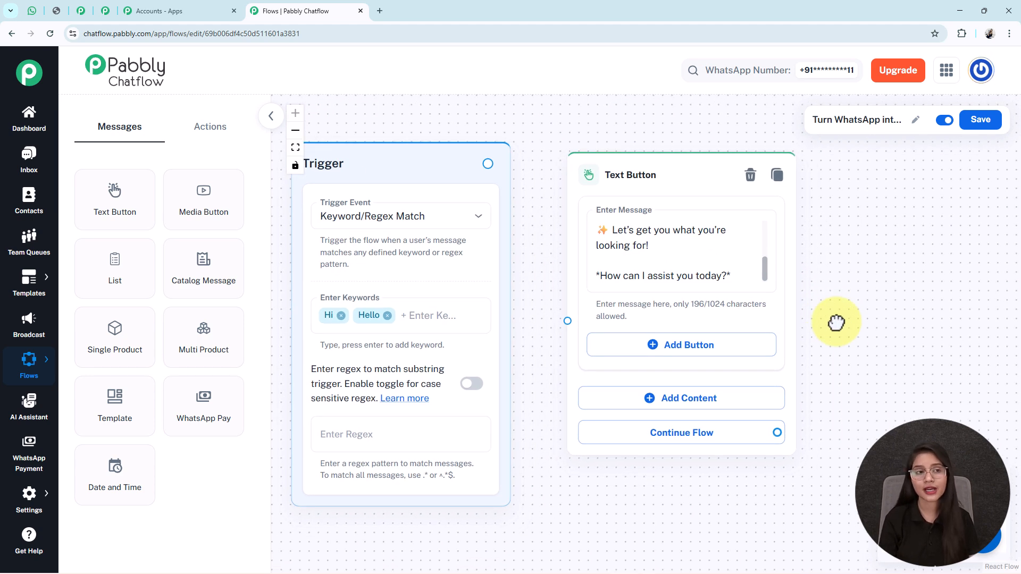
left_click(32, 12)
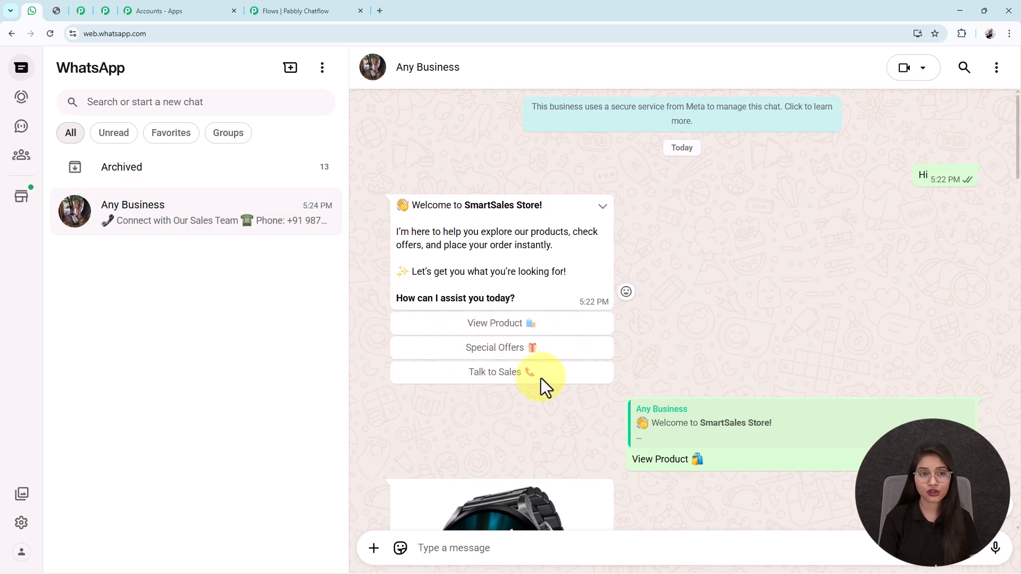
left_click(314, 13)
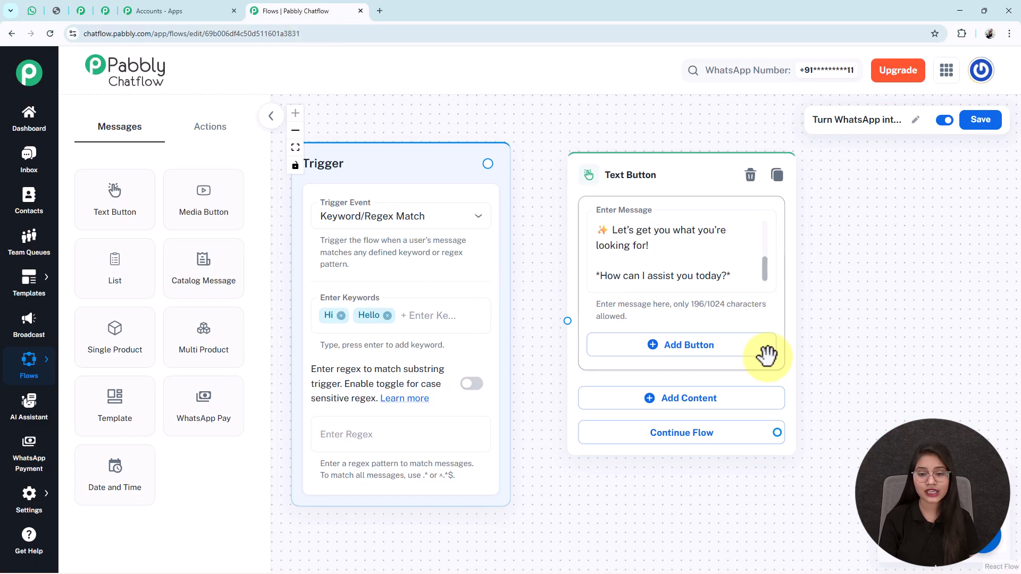
Add a View Product quick-reply button to the welcome message
left_click(675, 358)
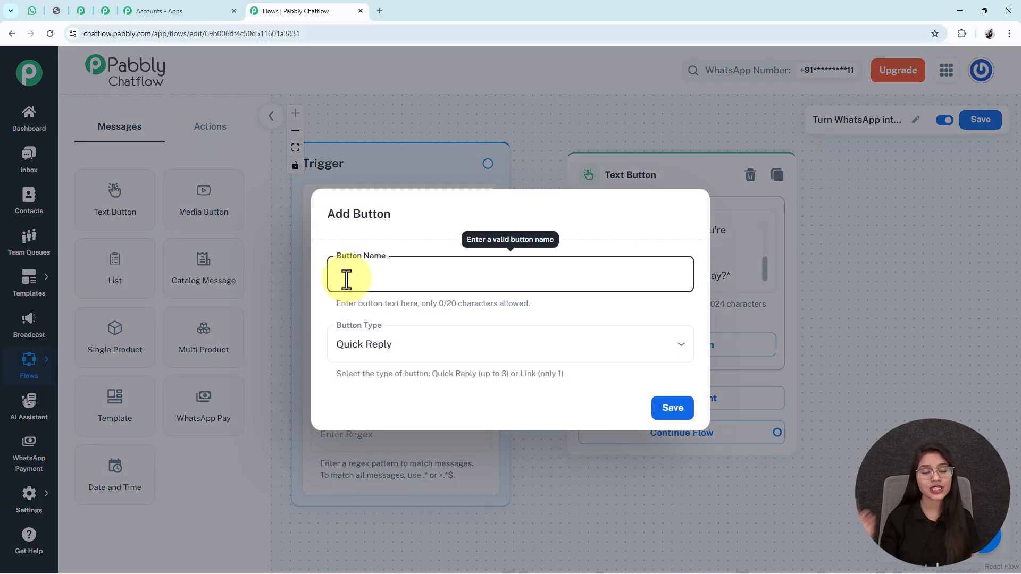
type("View Product 🛍️")
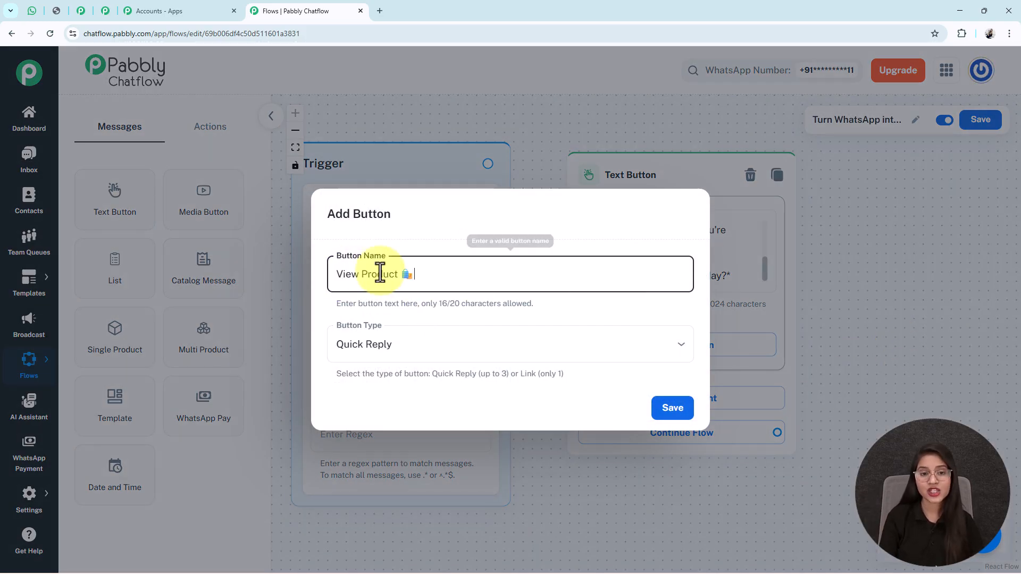
left_click(418, 359)
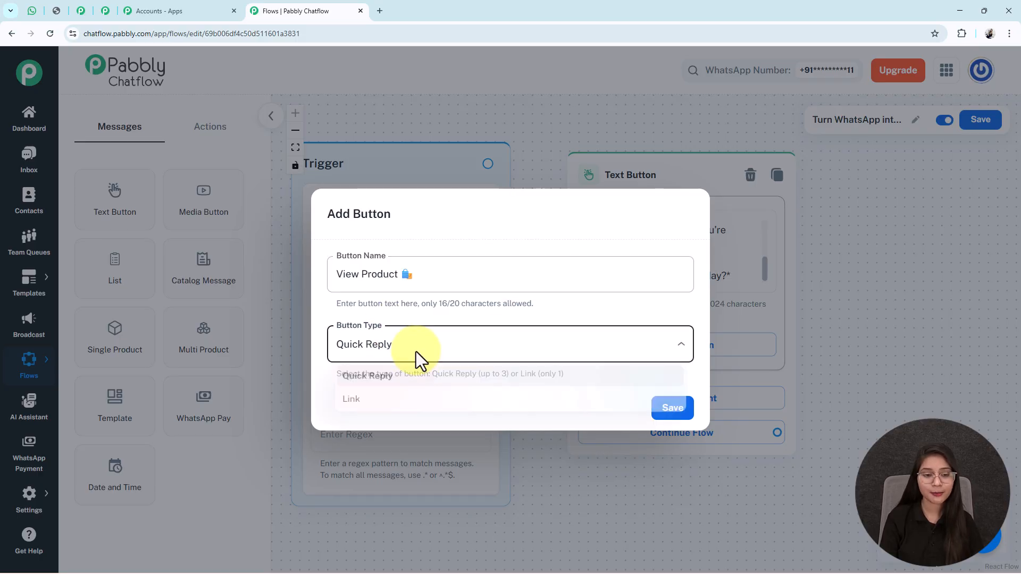
left_click(377, 386)
left_click(673, 409)
scroll(828, 312, "down", 3)
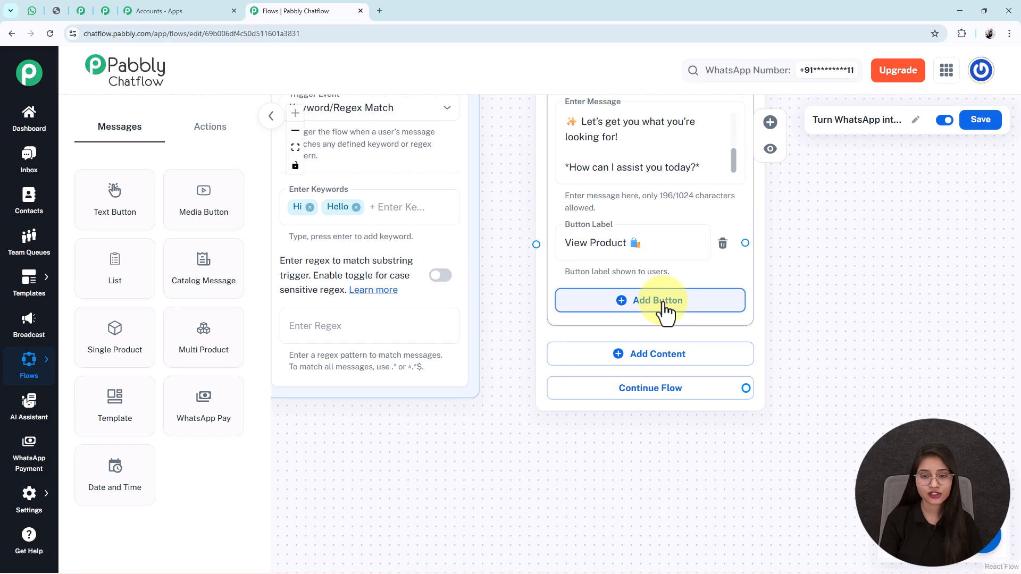
Add Special Offers and Talk to Sales buttons to the welcome message
left_click(663, 306)
type("Special Offers 🎁")
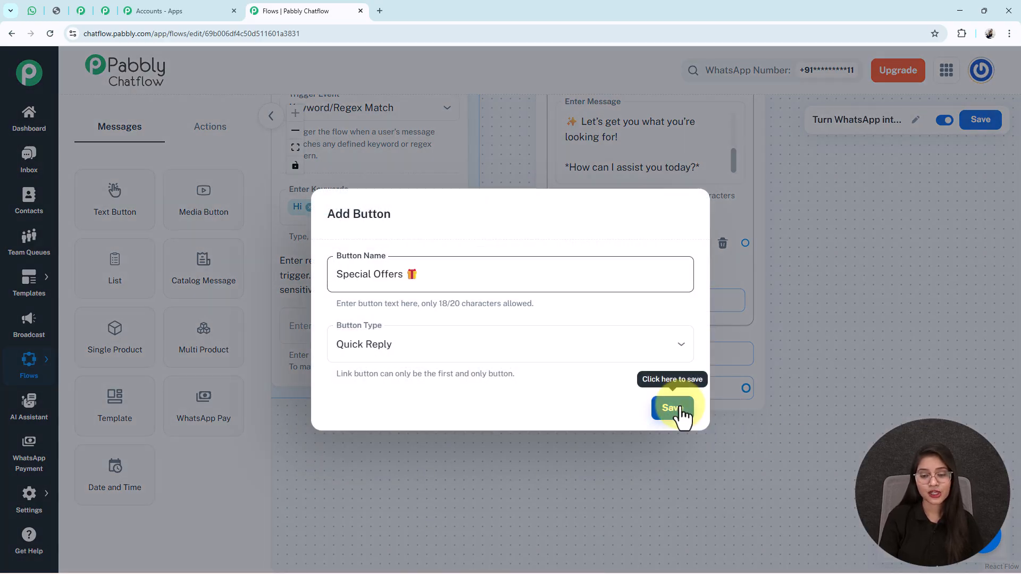
left_click(674, 409)
left_click(653, 365)
type("Talk to Sales 📞")
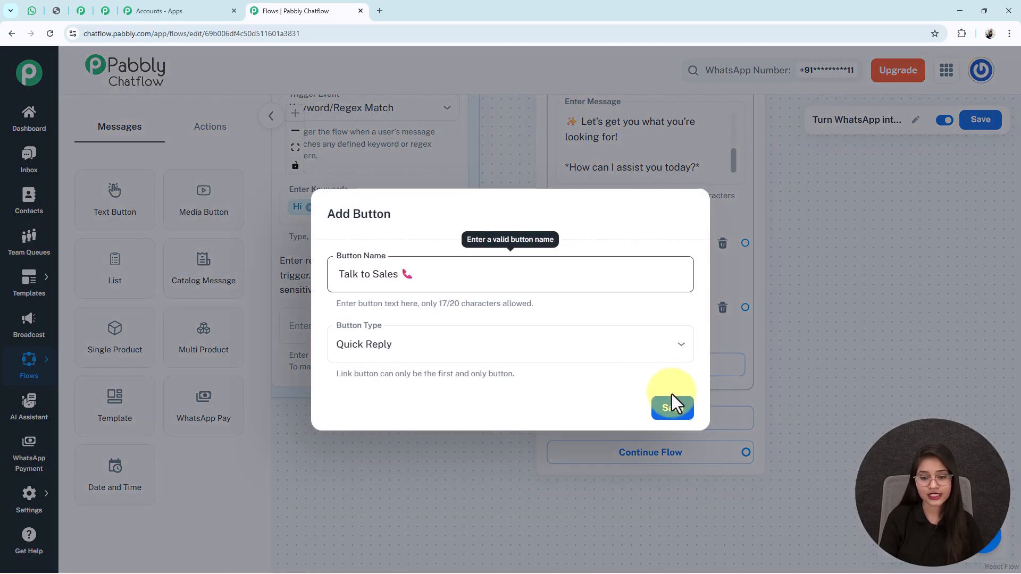
left_click(671, 408)
scroll(505, 434, "down", 2)
Connect the Trigger to the welcome node and compare the options with WhatsApp Web
left_click_drag(437, 460, 438, 531)
left_click_drag(631, 197, 628, 169)
left_click_drag(479, 198, 542, 349)
left_click_drag(888, 404, 835, 399)
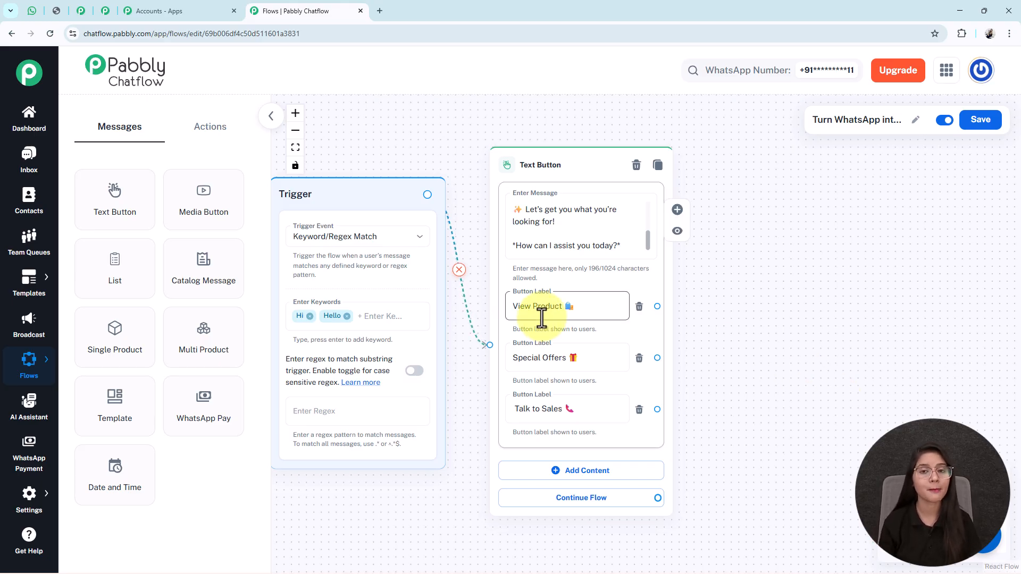
left_click(35, 10)
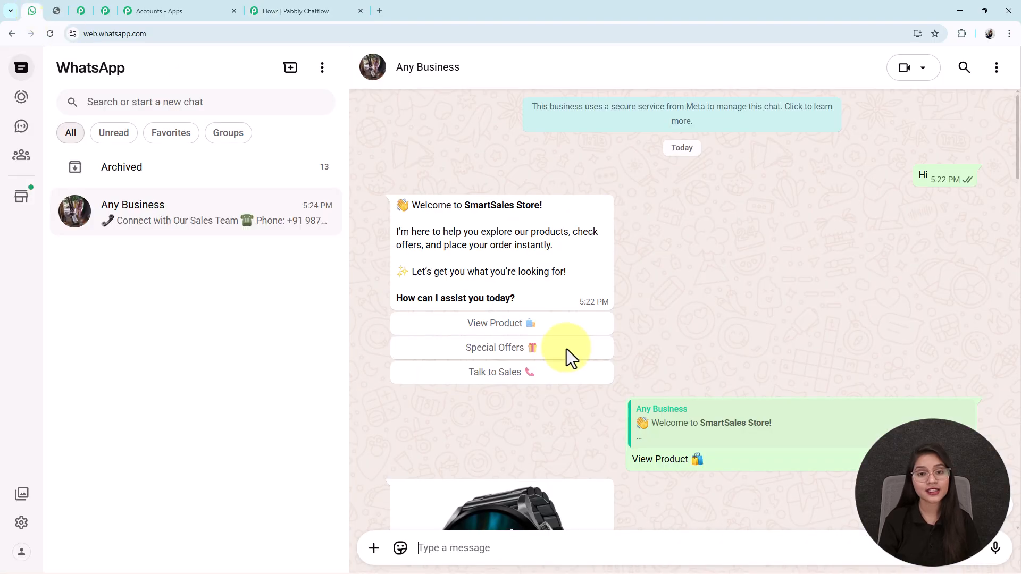
scroll(567, 349, "down", 20)
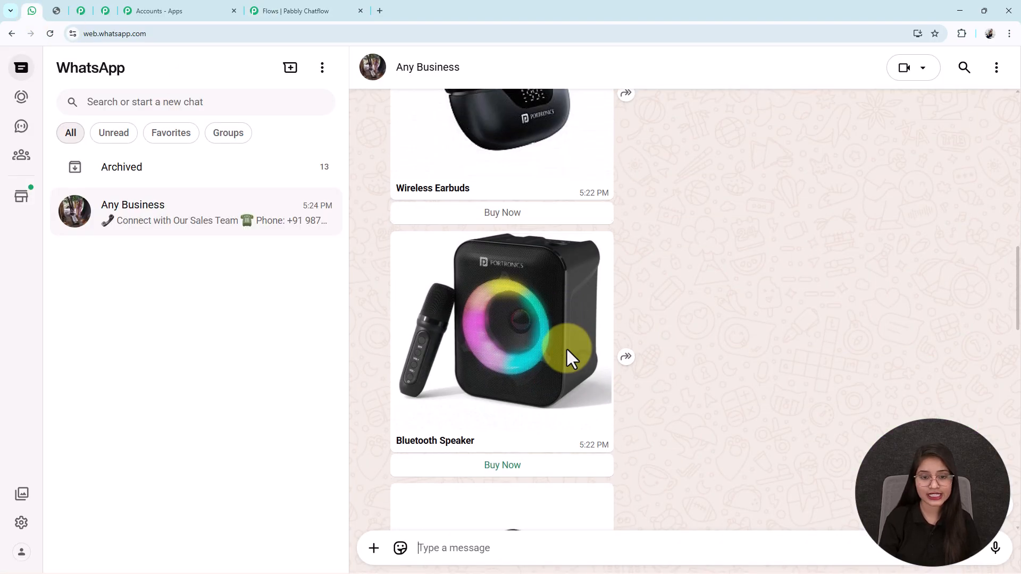
scroll(567, 349, "up", 6)
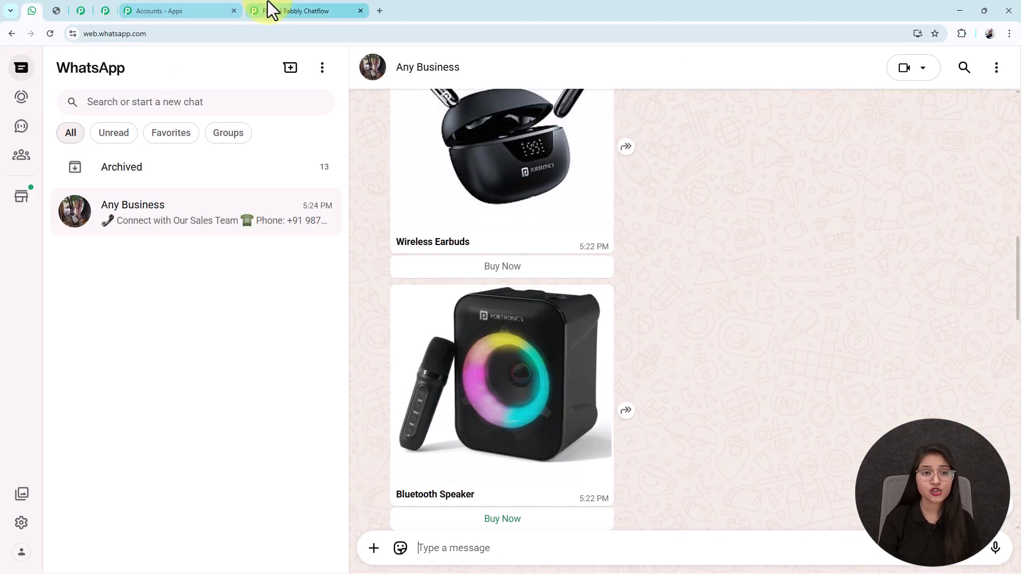
left_click(273, 11)
Add a Media Button node of type Image and upload the smart watch picture
left_click_drag(210, 239, 583, 351)
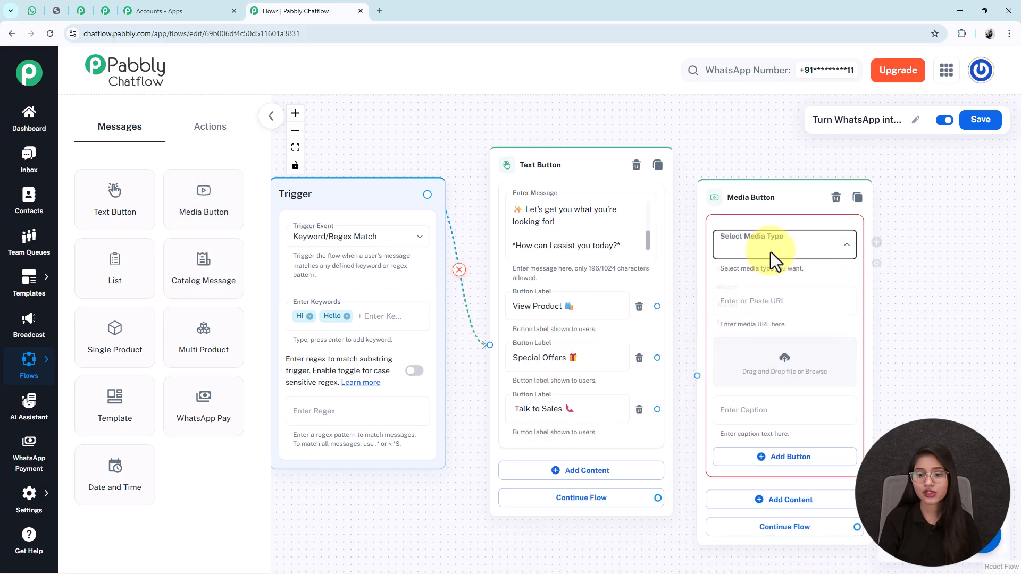
left_click(770, 252)
left_click(746, 269)
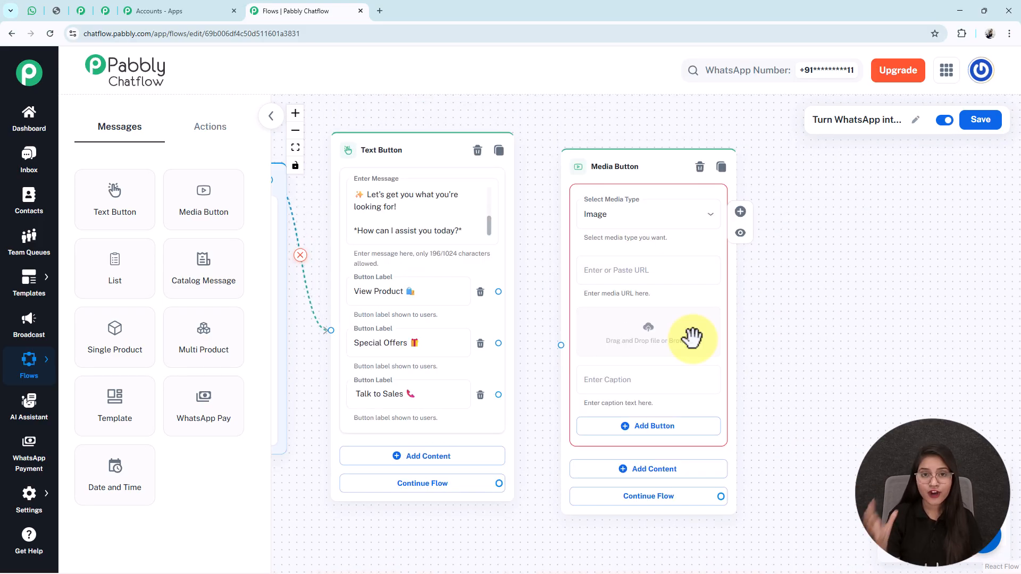
left_click(652, 332)
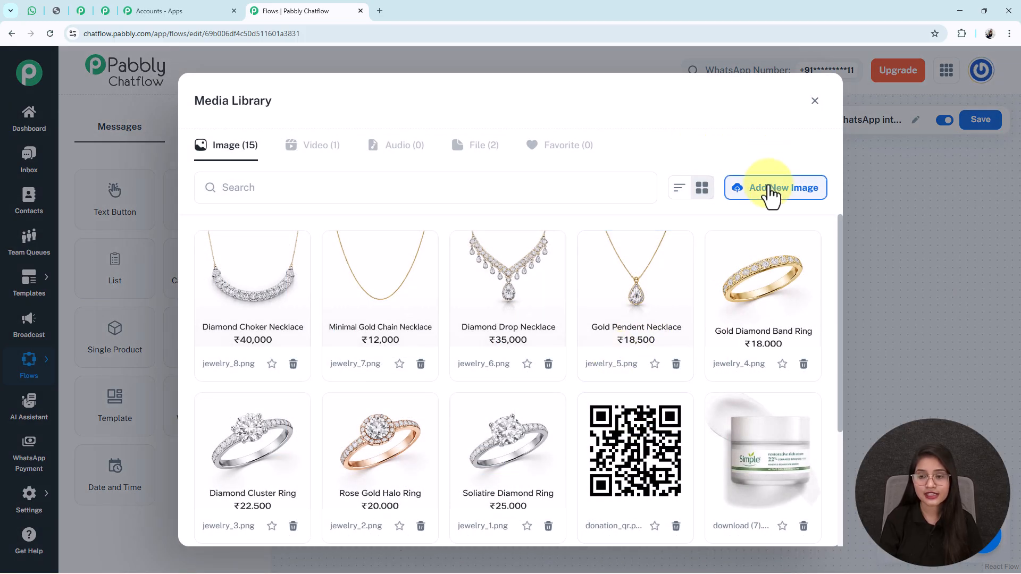
left_click(770, 191)
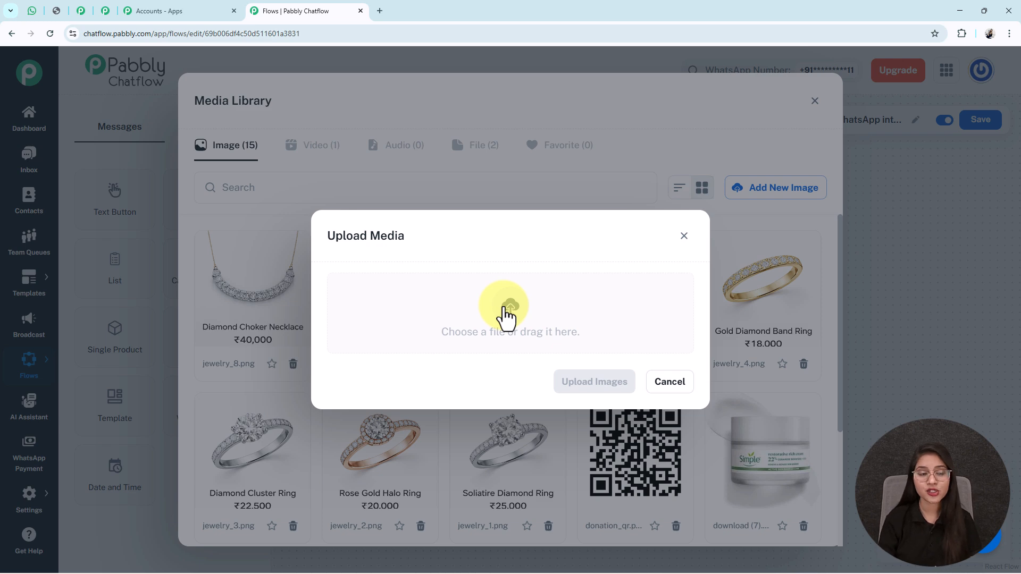
left_click(506, 317)
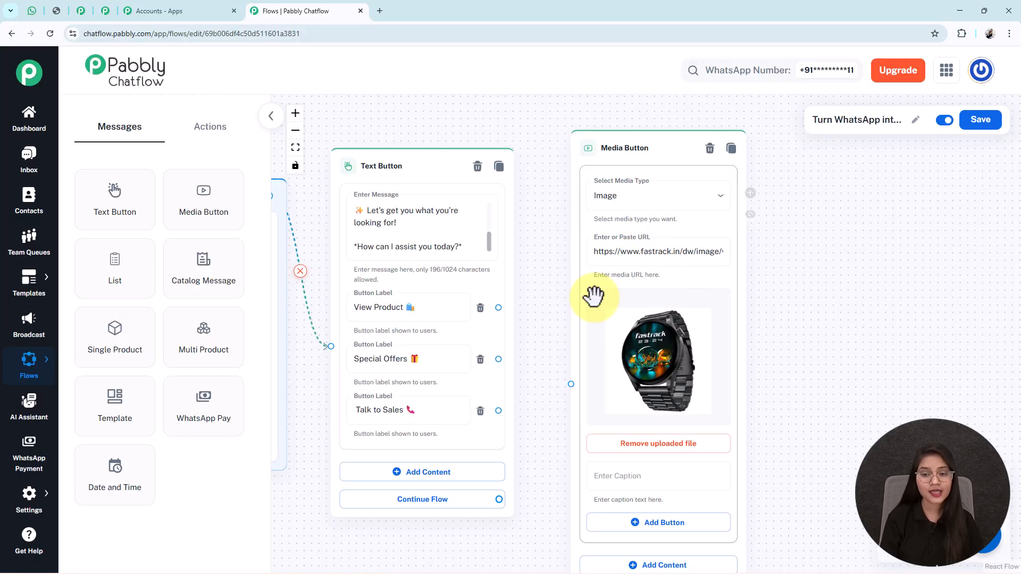
left_click_drag(775, 444, 767, 367)
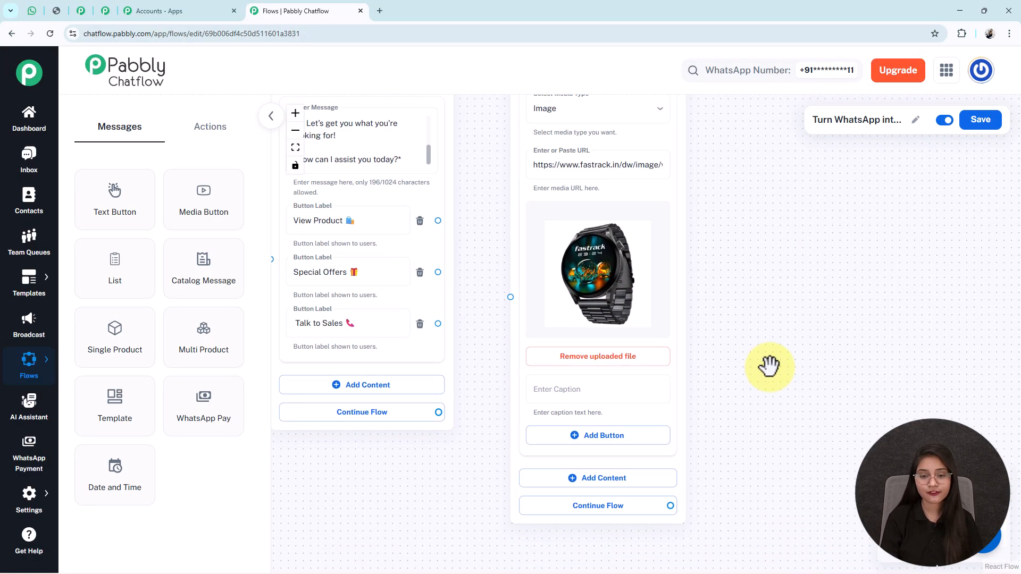
Caption the image *Premium Smart Watch* and add a Buy Now quick-reply button
left_click(580, 392)
type("*Premium Smart Watch*")
left_click_drag(786, 502, 782, 420)
left_click(575, 340)
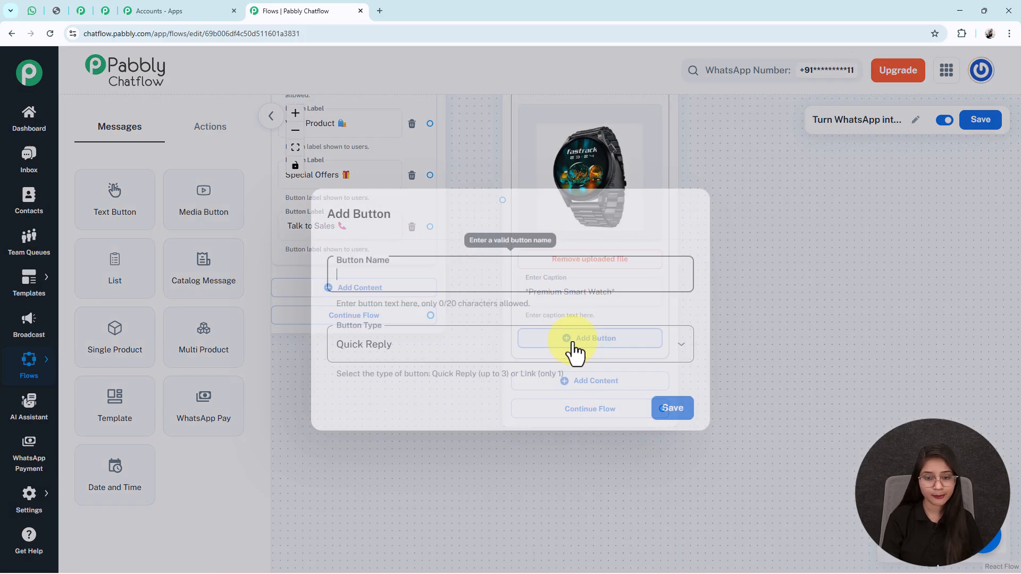
type("B")
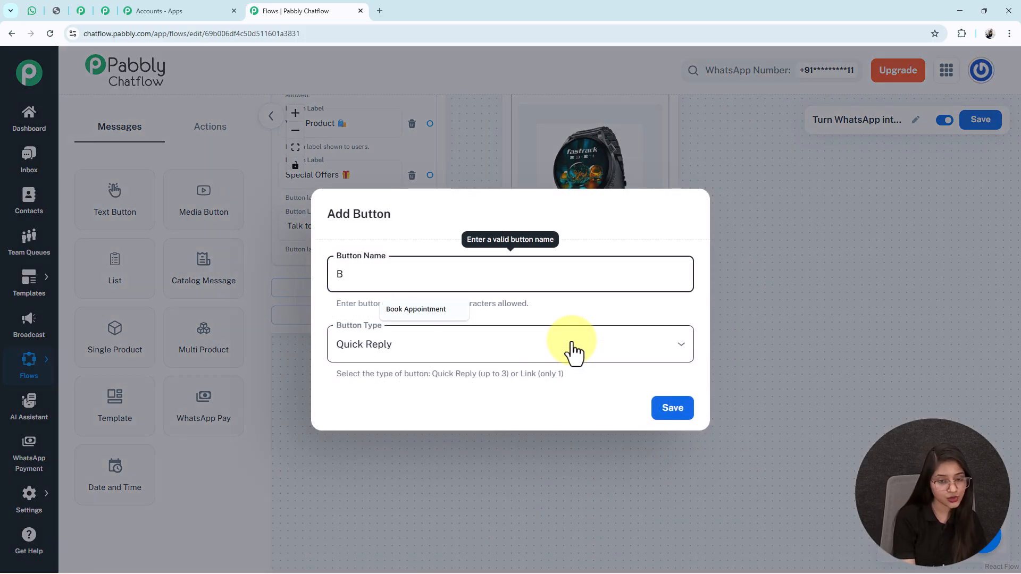
type("uy Now")
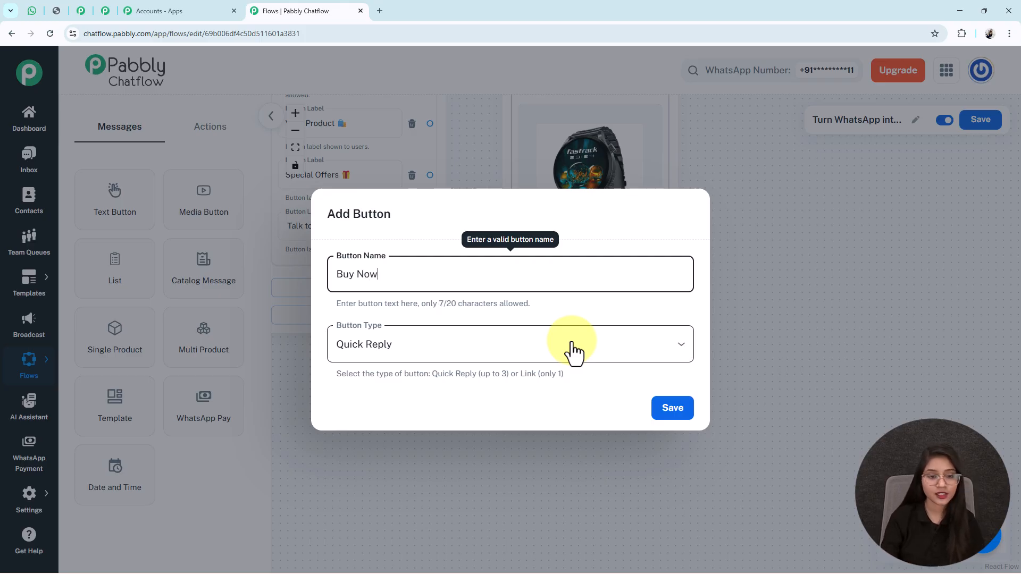
left_click(673, 408)
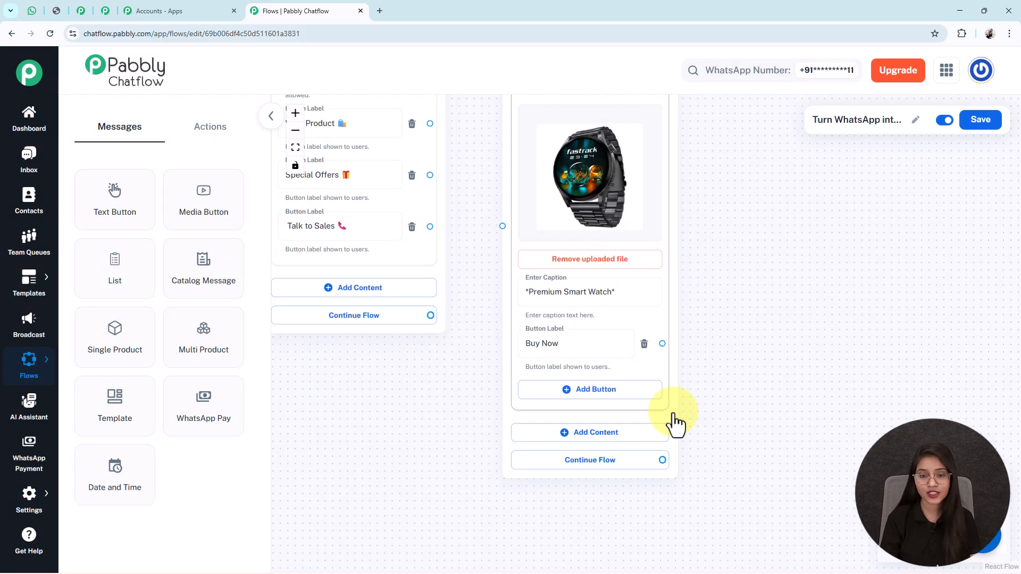
scroll(691, 415, "down", 2)
left_click_drag(748, 435, 750, 419)
left_click_drag(754, 323, 753, 295)
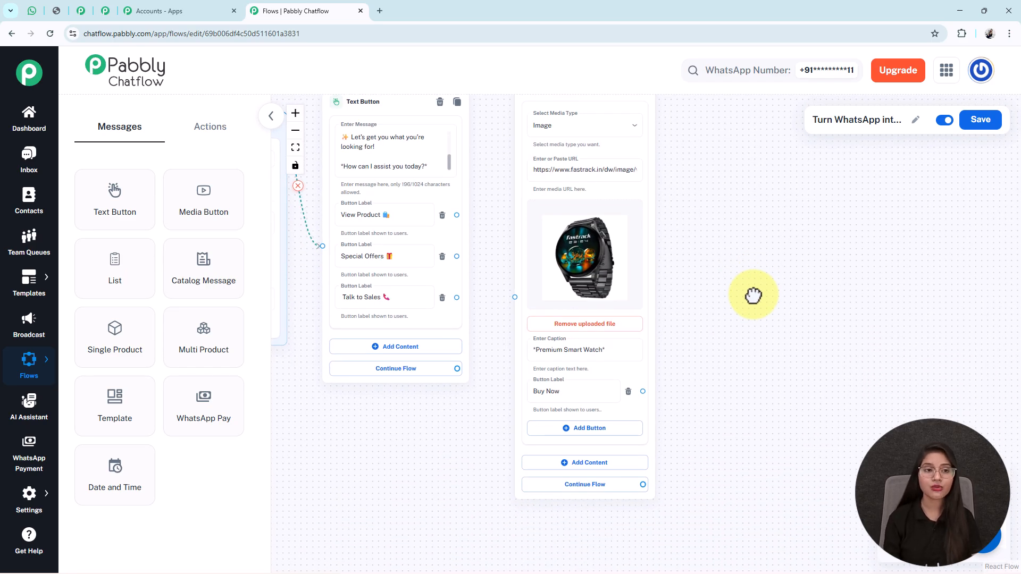
Add a second image block to the media node and paste the earbuds image address
left_click(595, 465)
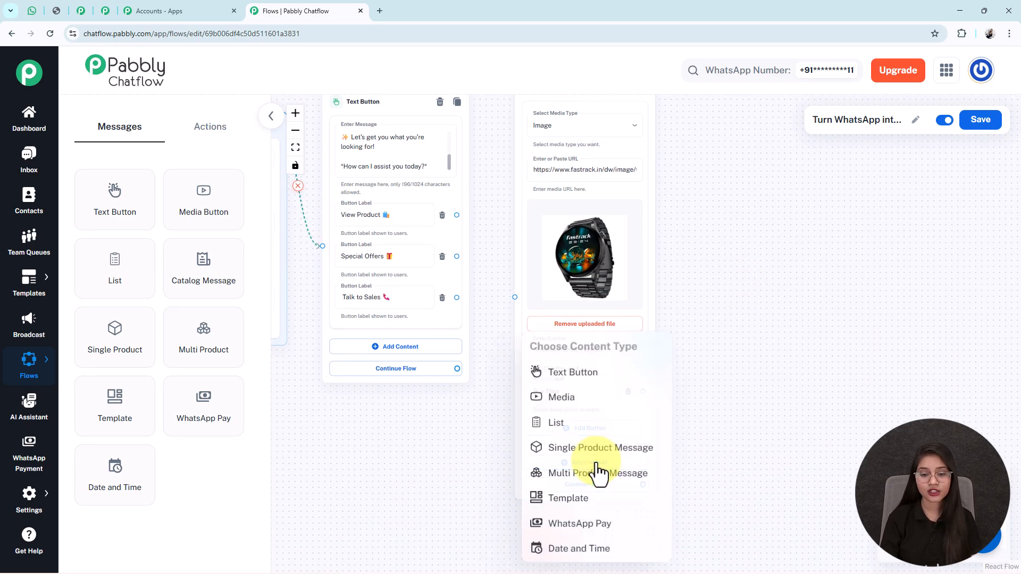
left_click(553, 401)
left_click_drag(697, 484, 693, 326)
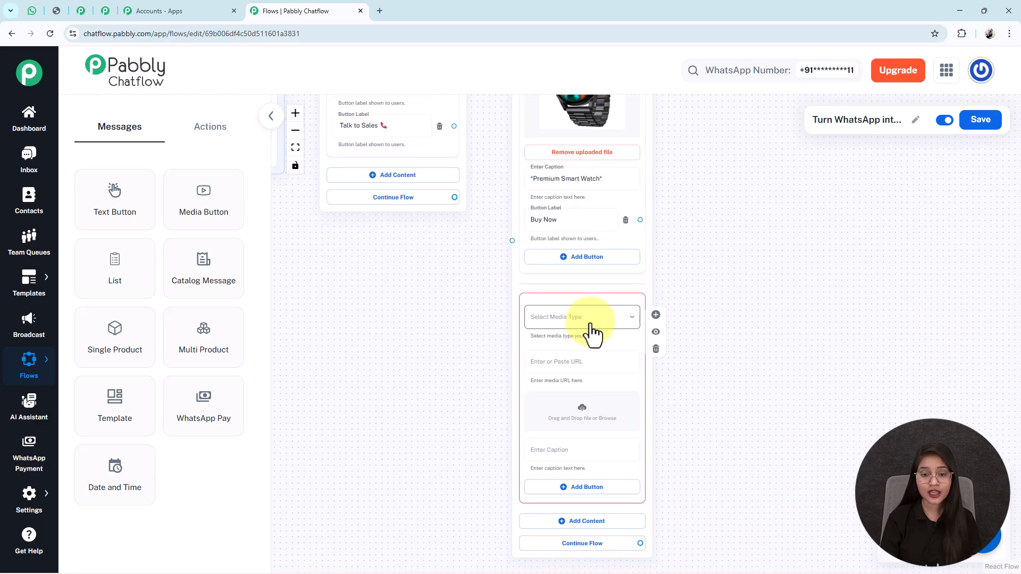
left_click(563, 319)
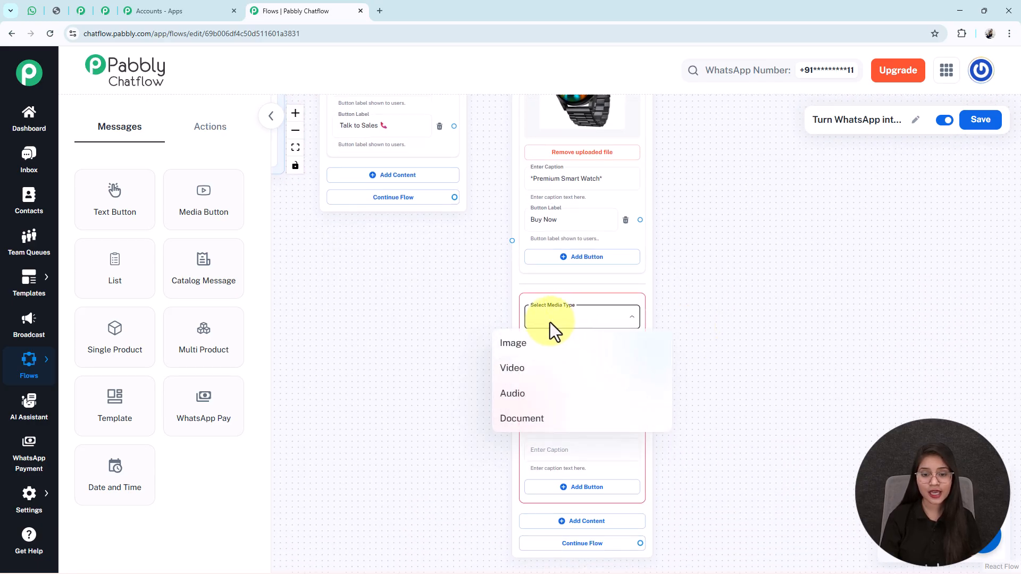
left_click(517, 345)
left_click_drag(690, 425, 679, 342)
left_click(569, 277)
key("ctrl+v")
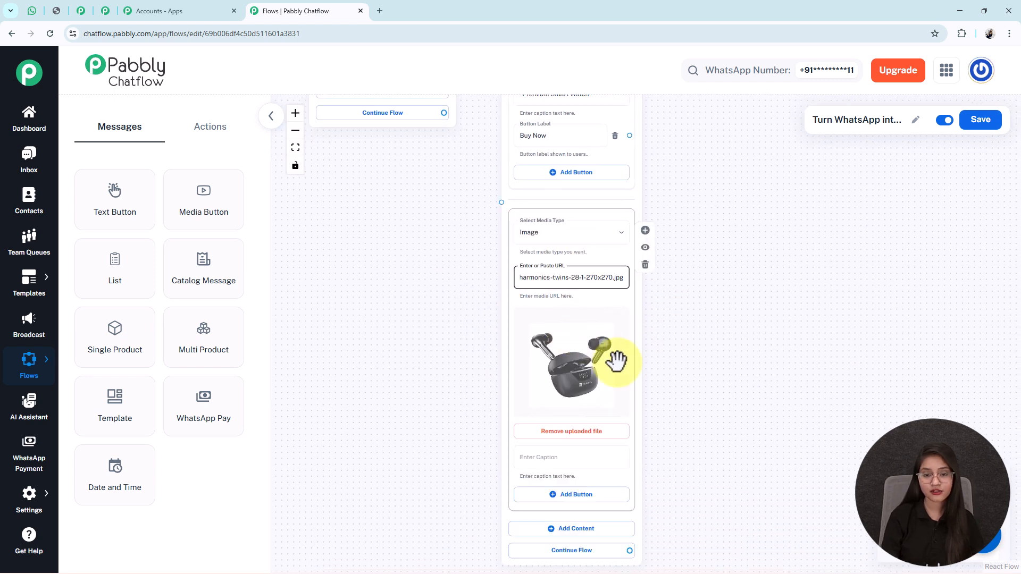
Caption the earbuds card *Wireless Earbuds* and add a Buy Now quick-reply button
left_click_drag(669, 512, 679, 433)
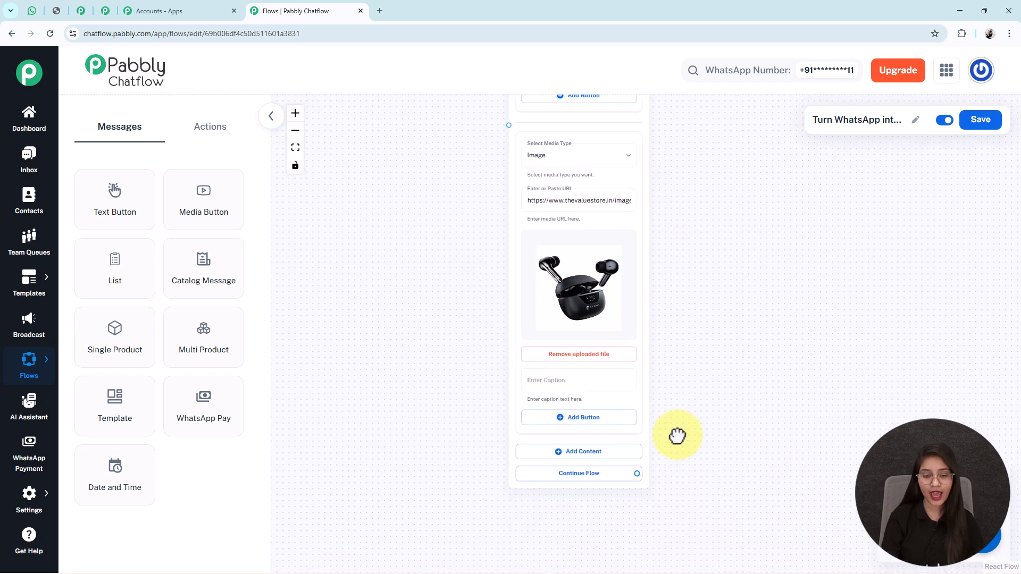
left_click(550, 388)
type("*Wireless Earbuds*")
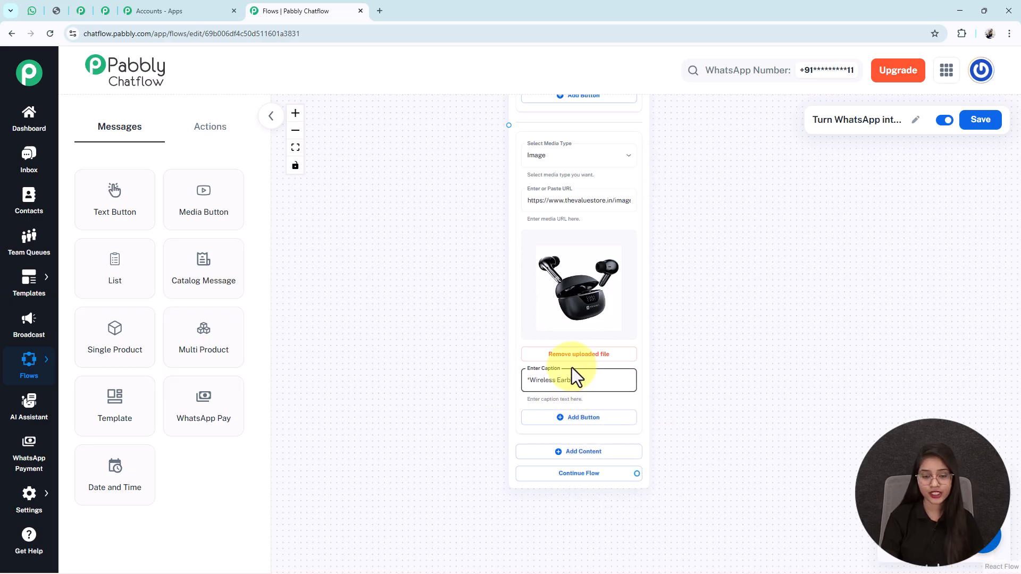
left_click_drag(745, 510, 740, 451)
left_click(568, 359)
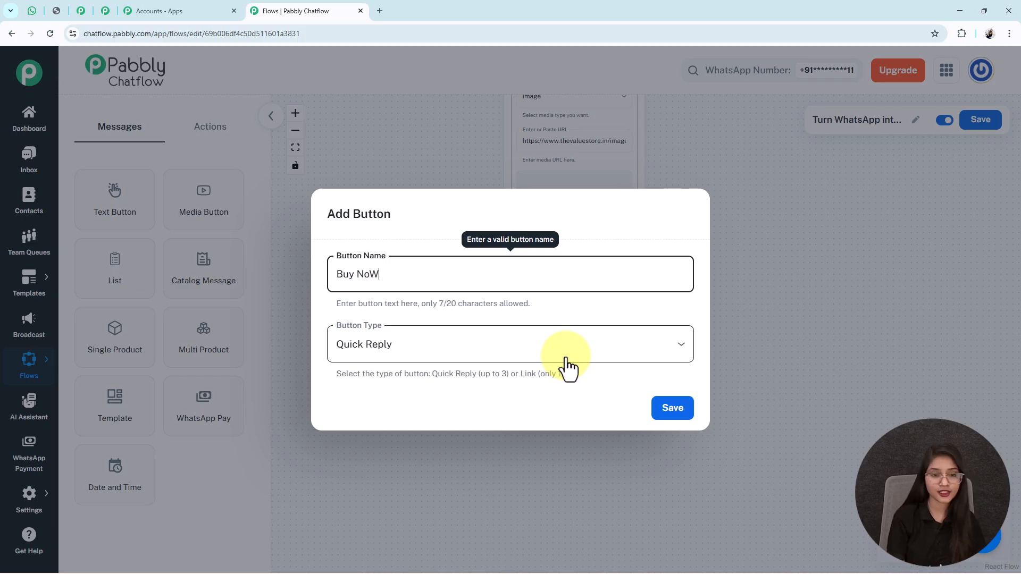
left_click(664, 407)
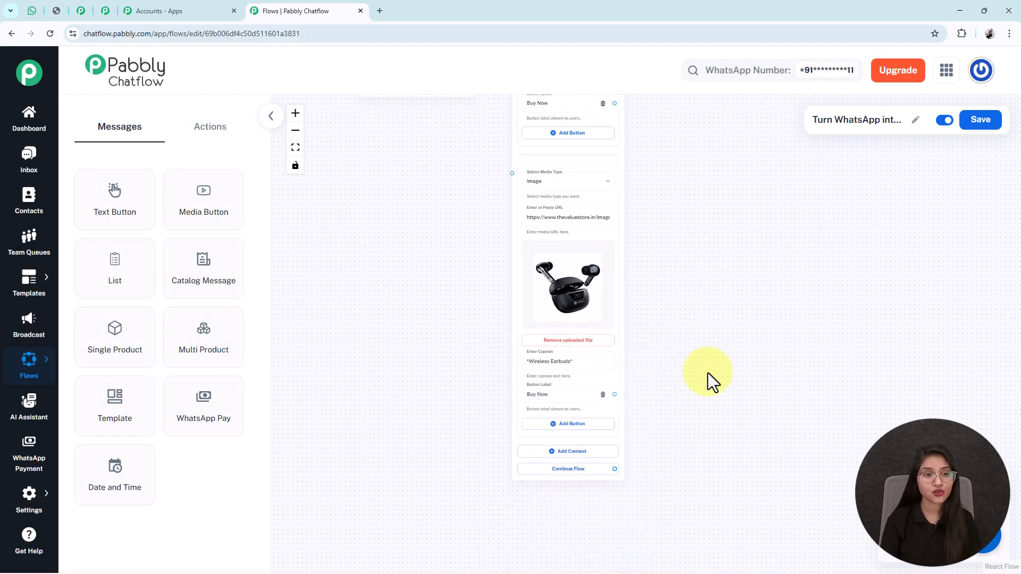
Connect the View Product reply to the Bluetooth Speaker card
left_click(601, 451)
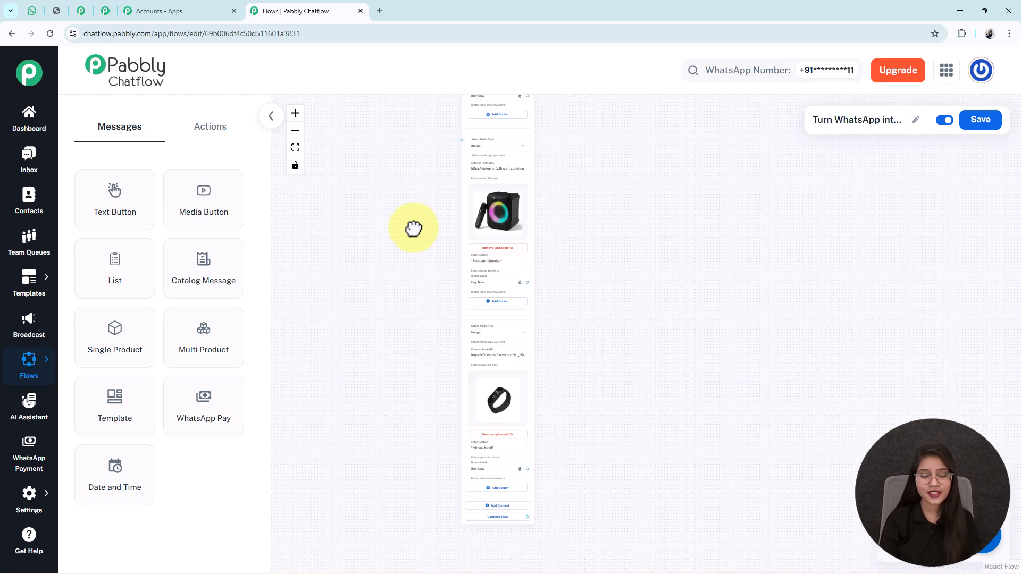
scroll(421, 298, "up", 2)
scroll(414, 463, "up", 5)
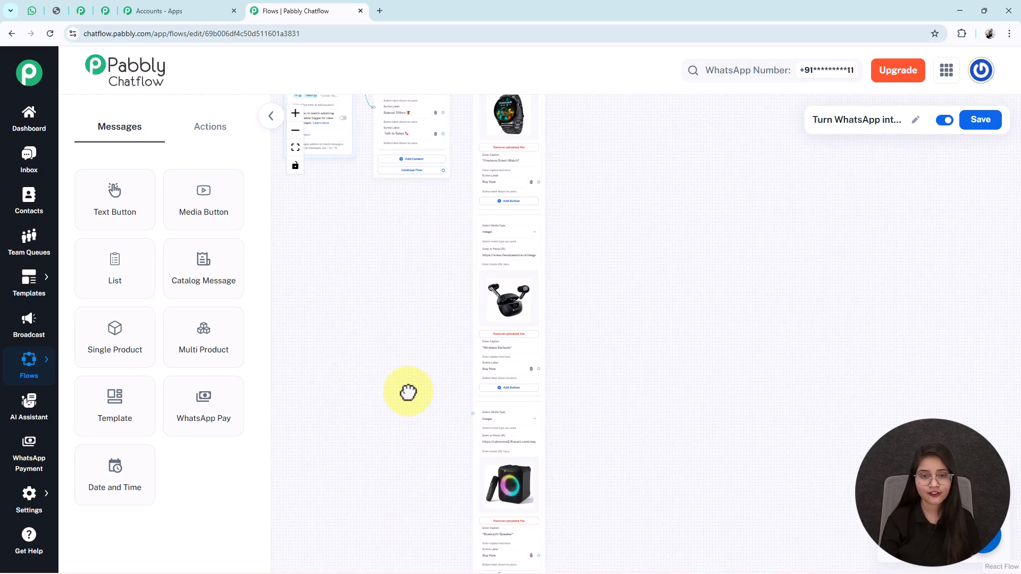
left_click_drag(435, 172, 464, 492)
Move the speaker product card up beneath the trigger and Text Button nodes
scroll(428, 294, "down", 5)
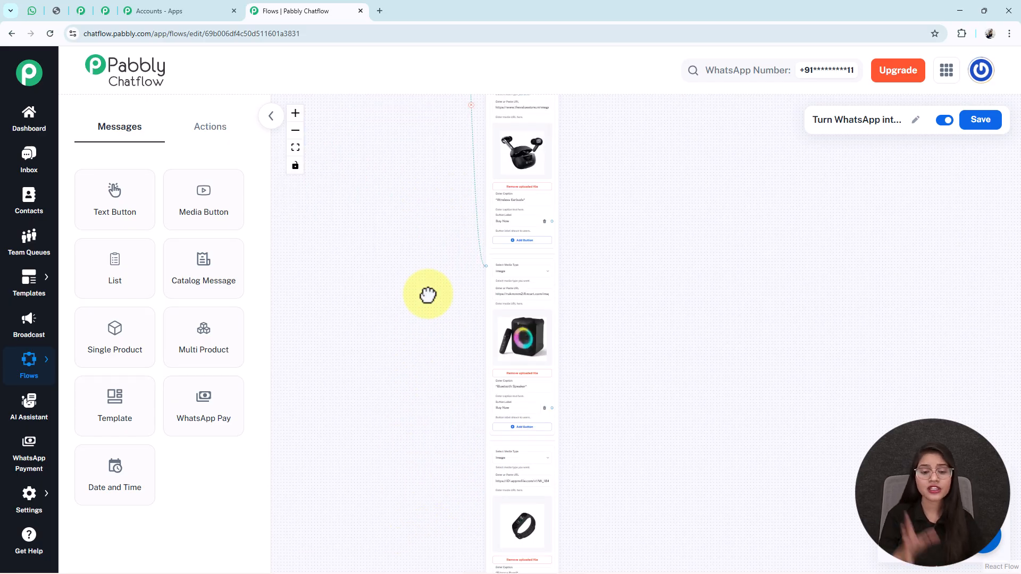
left_click_drag(451, 275, 445, 448)
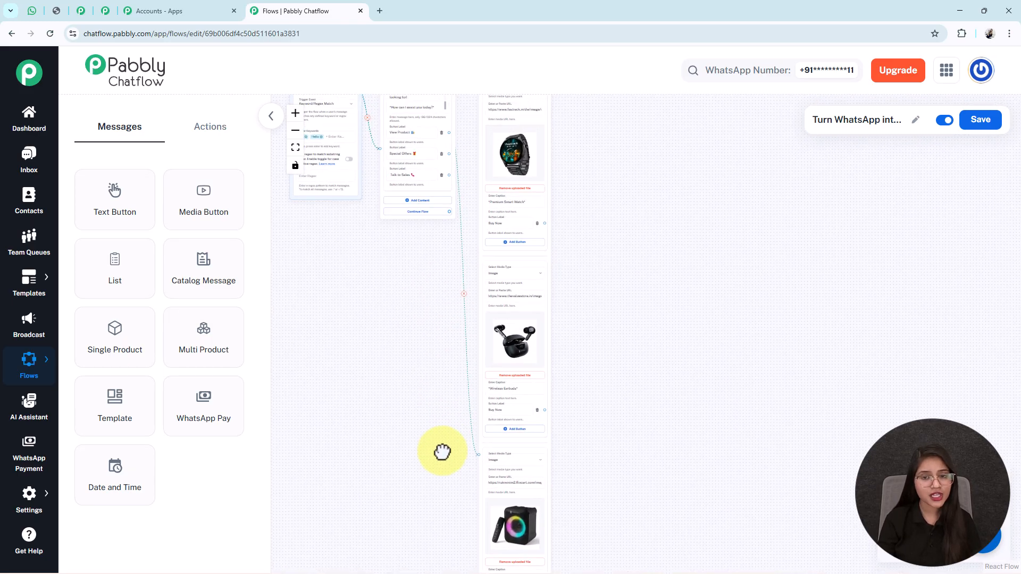
left_click_drag(552, 225, 558, 135)
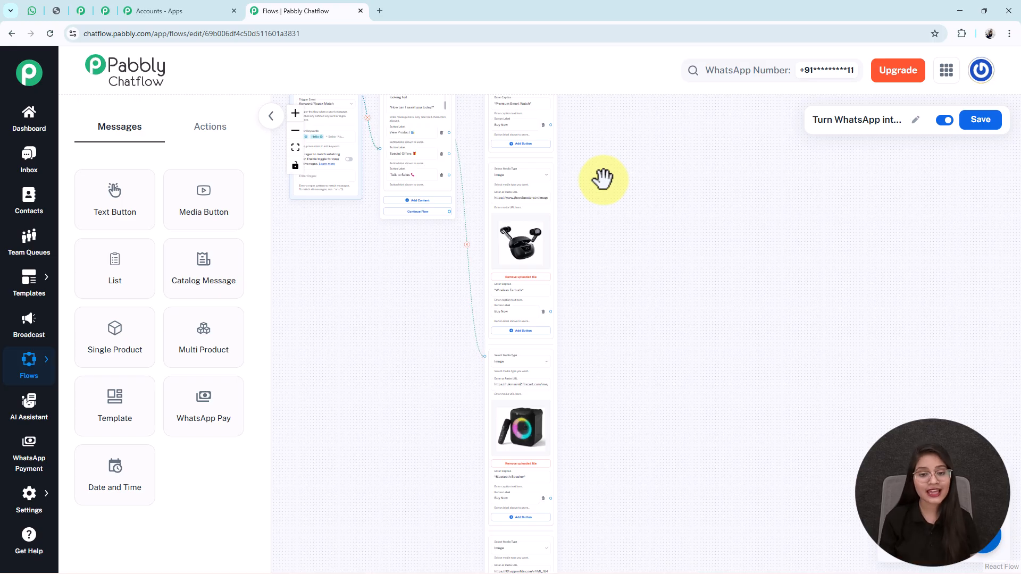
scroll(604, 180, "down", 1)
left_click_drag(603, 180, 558, 195)
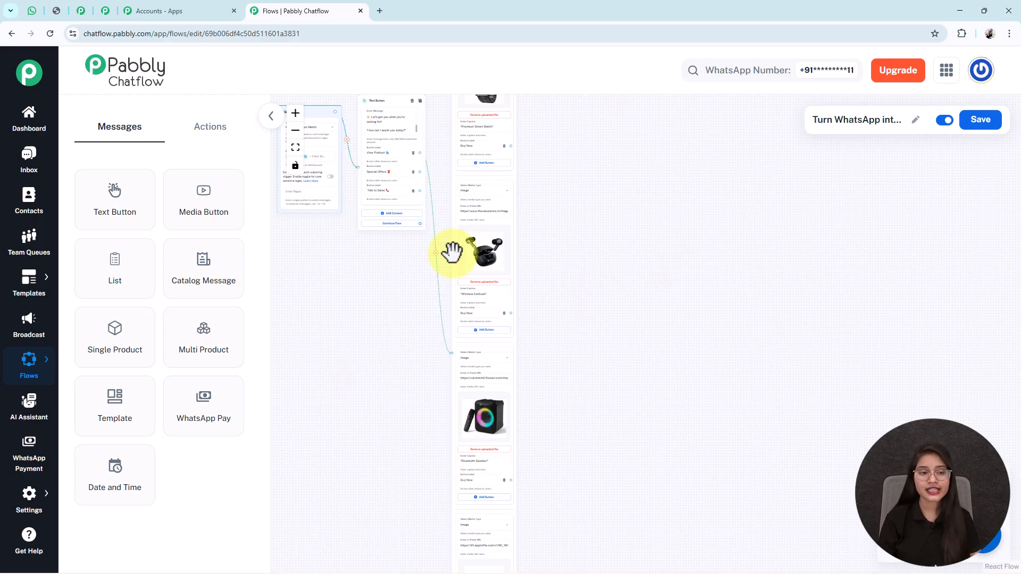
Add a Set Custom Field action to the flow and choose the product field
left_click(211, 139)
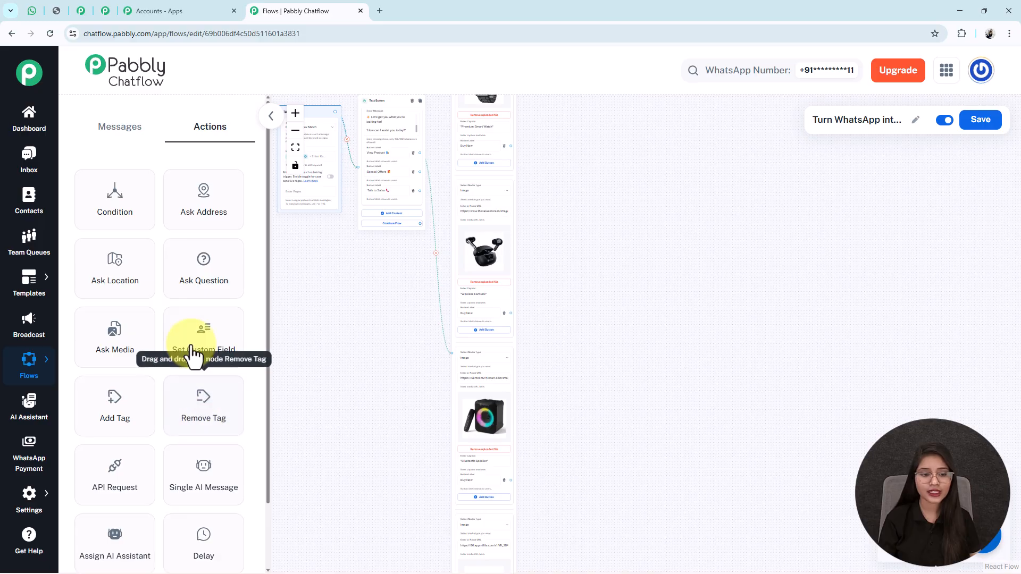
left_click_drag(201, 325, 310, 309)
left_click_drag(538, 318, 562, 122)
scroll(563, 121, "up", 6)
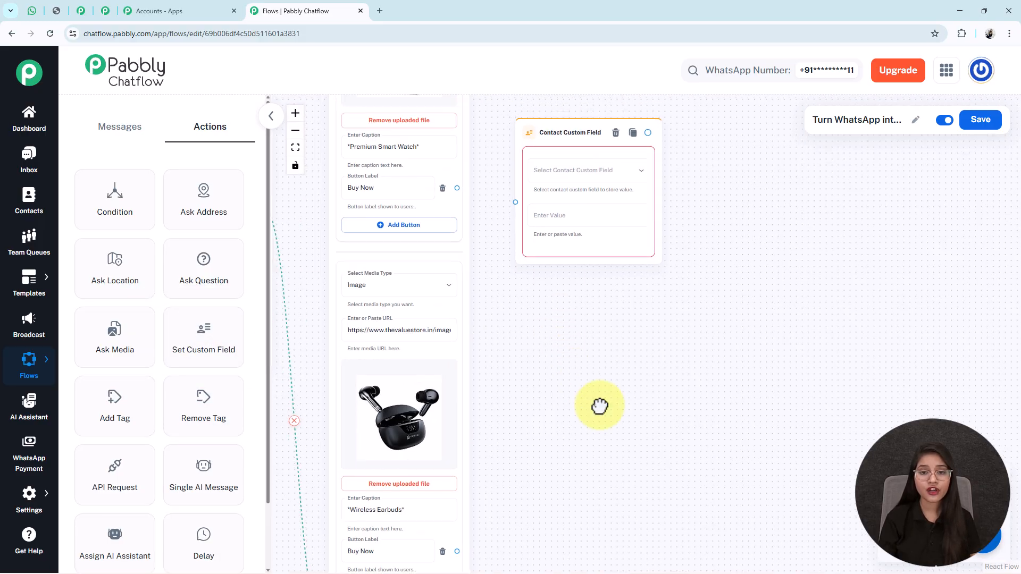
left_click_drag(567, 362, 620, 445)
left_click(607, 242)
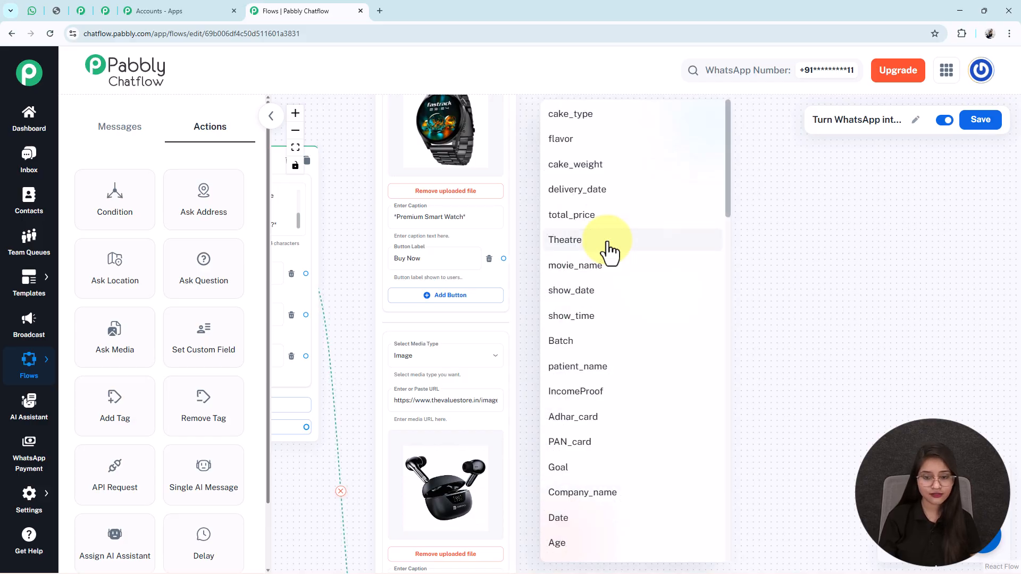
scroll(599, 245, "down", 10)
left_click(594, 468)
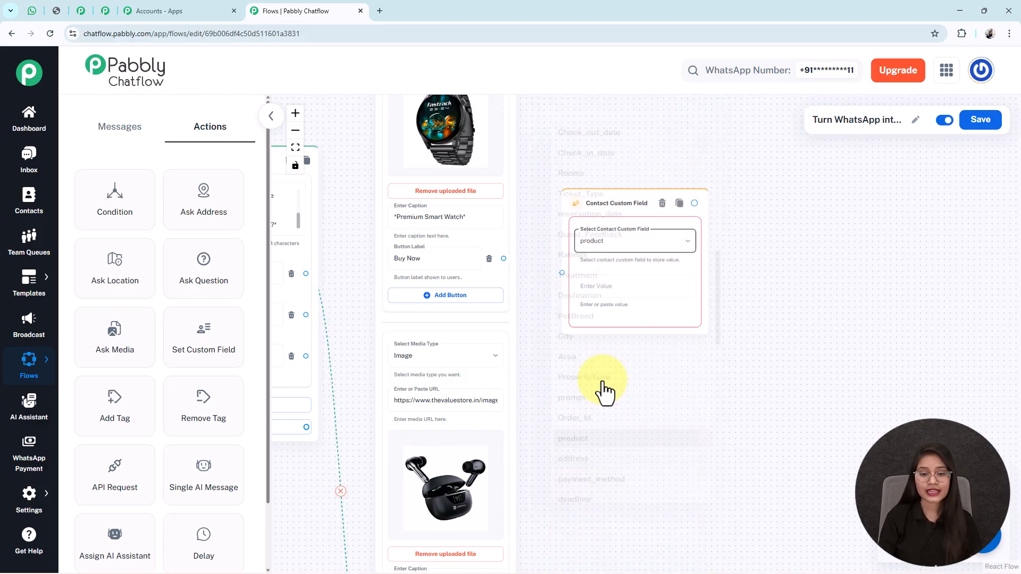
Place the node beside the watch card and enter 'Premium Smart Watch (Price - ₹4,999)' as its value
left_click_drag(628, 495, 626, 572)
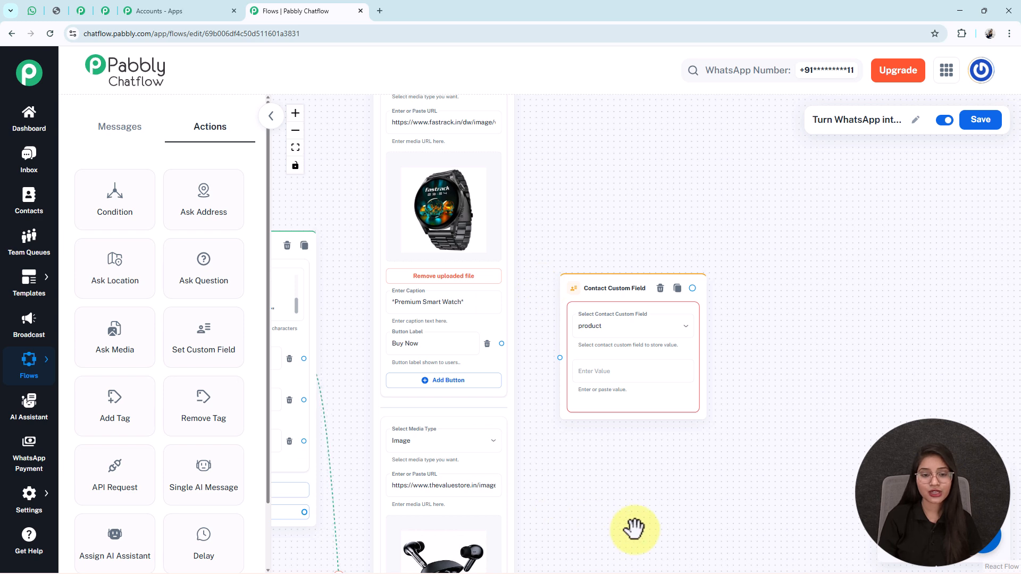
left_click_drag(633, 531, 632, 564)
left_click_drag(600, 319, 588, 253)
left_click(608, 345)
key("ctrl+v")
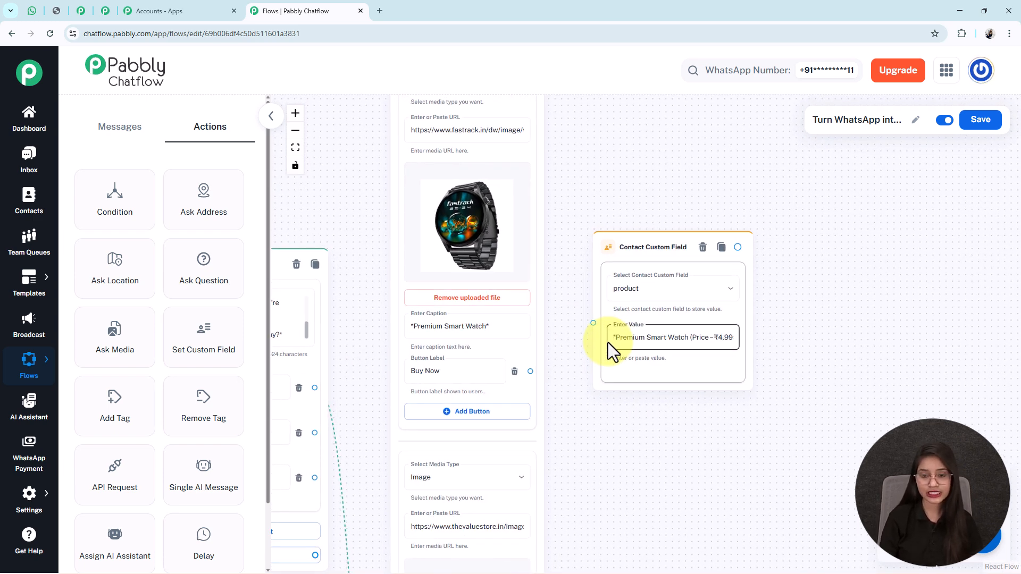
key("End")
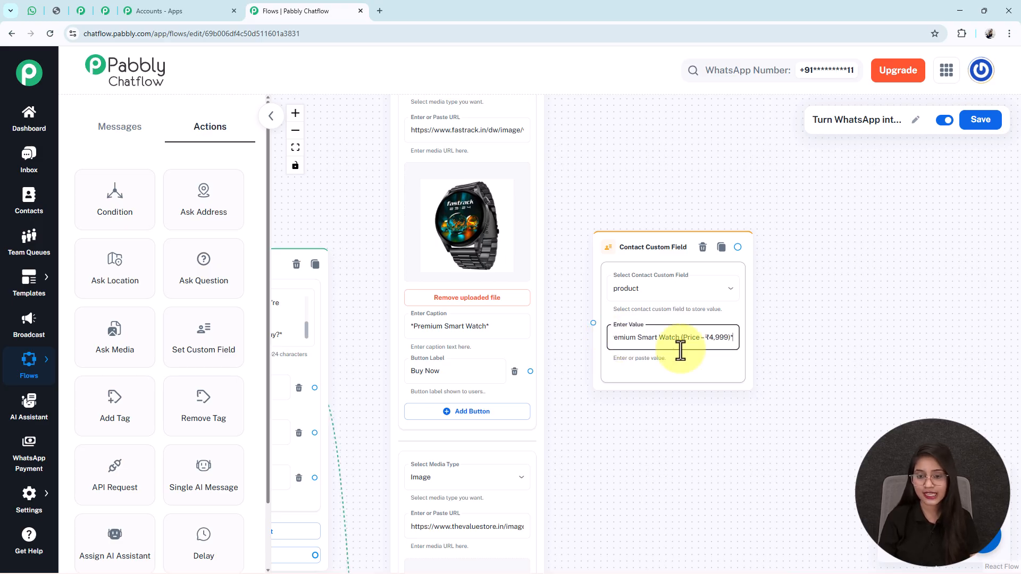
Connect the watch's Buy Now reply to the Contact Custom Field node and save the flow
left_click_drag(620, 259, 616, 341)
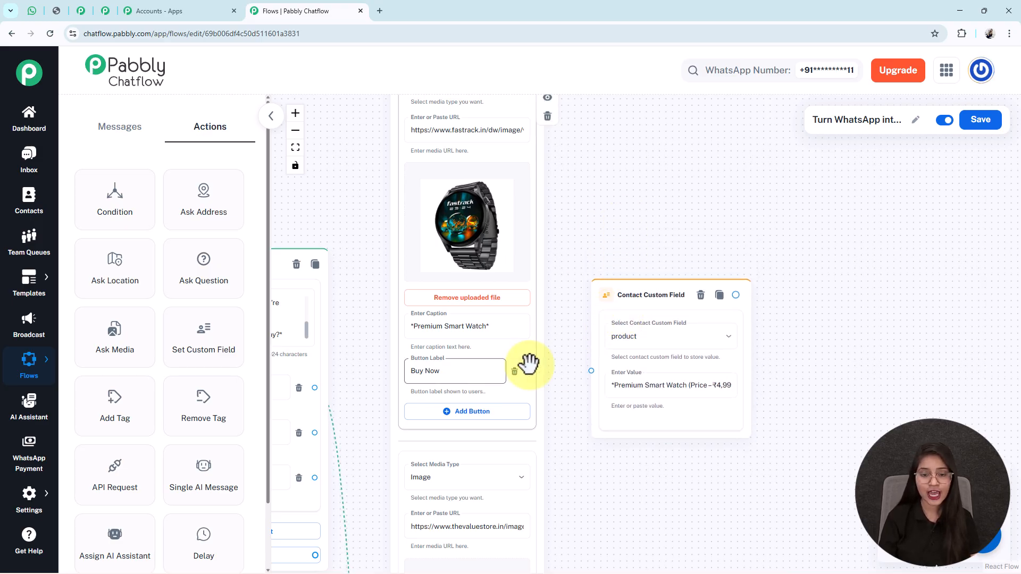
left_click_drag(531, 371, 591, 371)
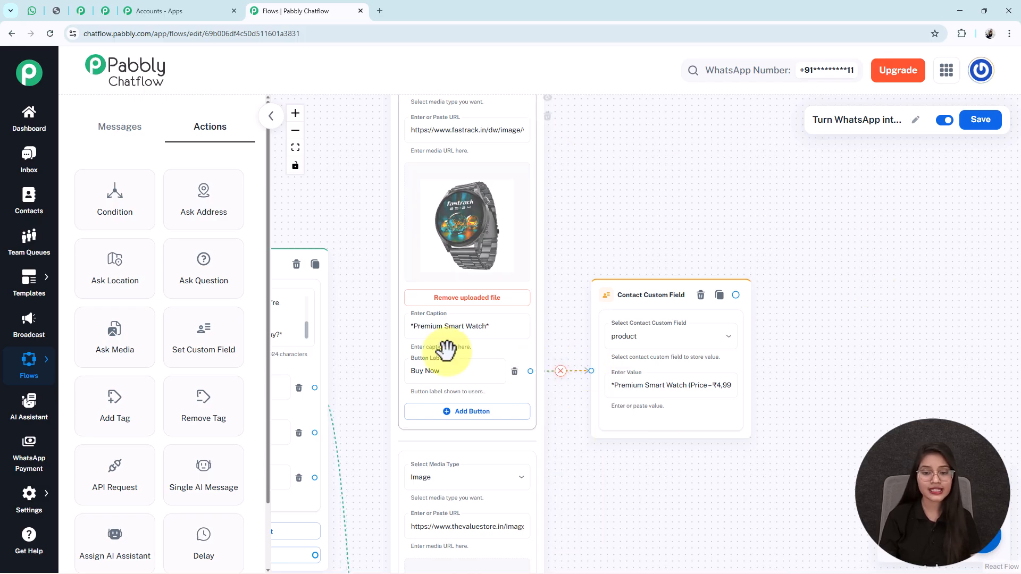
left_click_drag(697, 510, 690, 537)
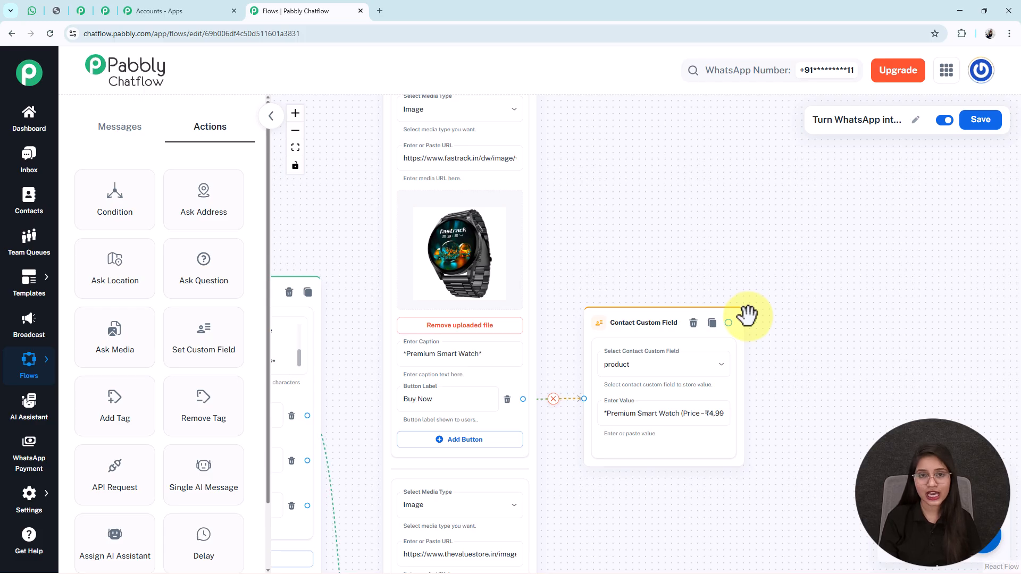
left_click(992, 125)
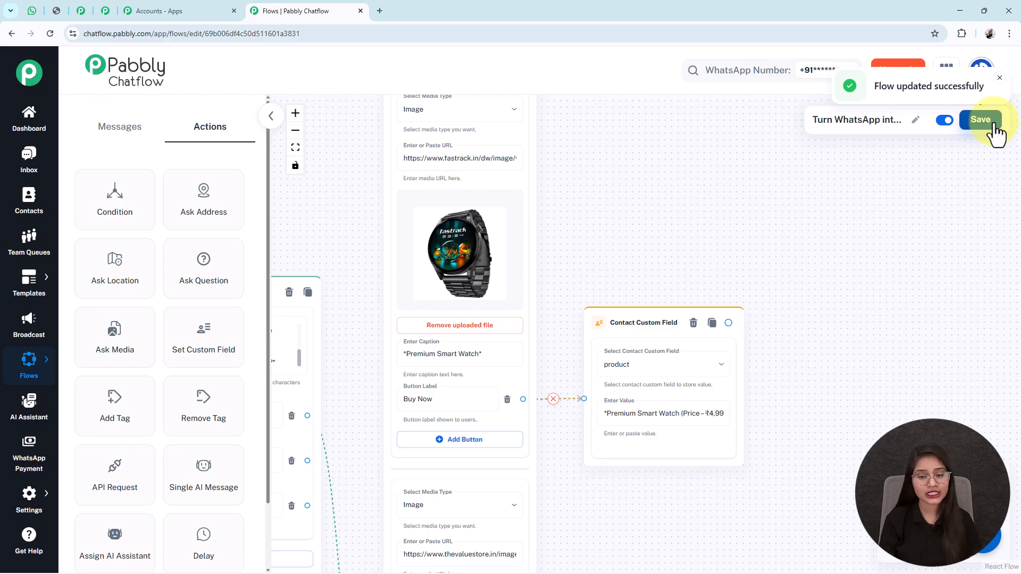
left_click_drag(585, 505, 684, 420)
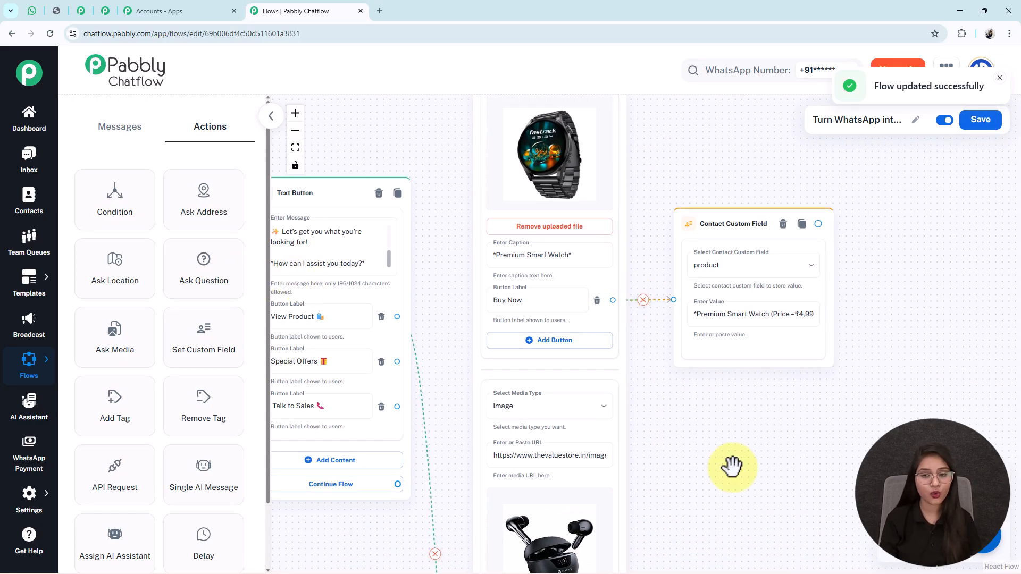
scroll(736, 460, "down", 1)
left_click_drag(742, 452, 645, 461)
scroll(658, 440, "up", 2)
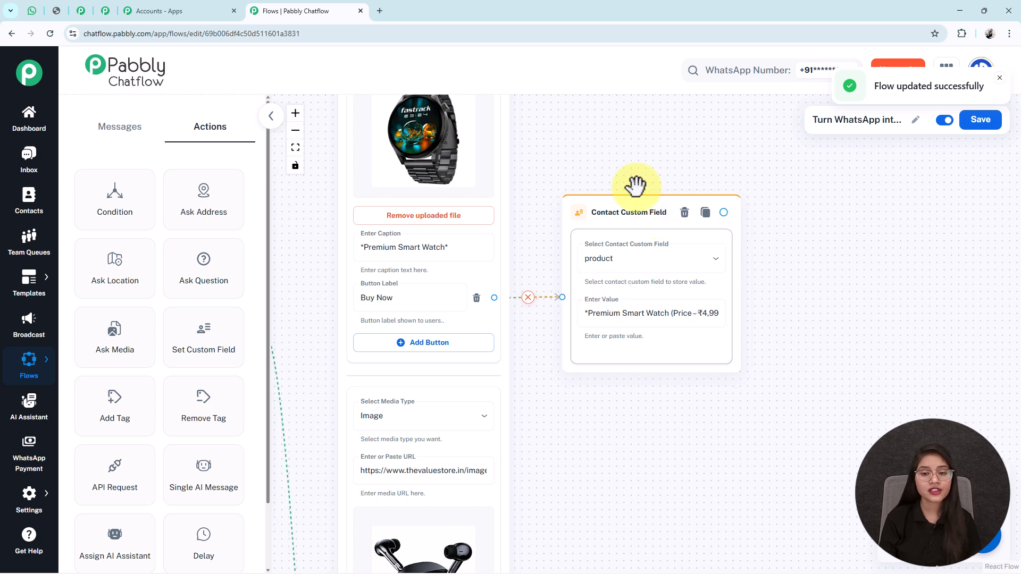
Open the Contact Custom Fields settings in a new tab and scroll through the field list
left_click(25, 505)
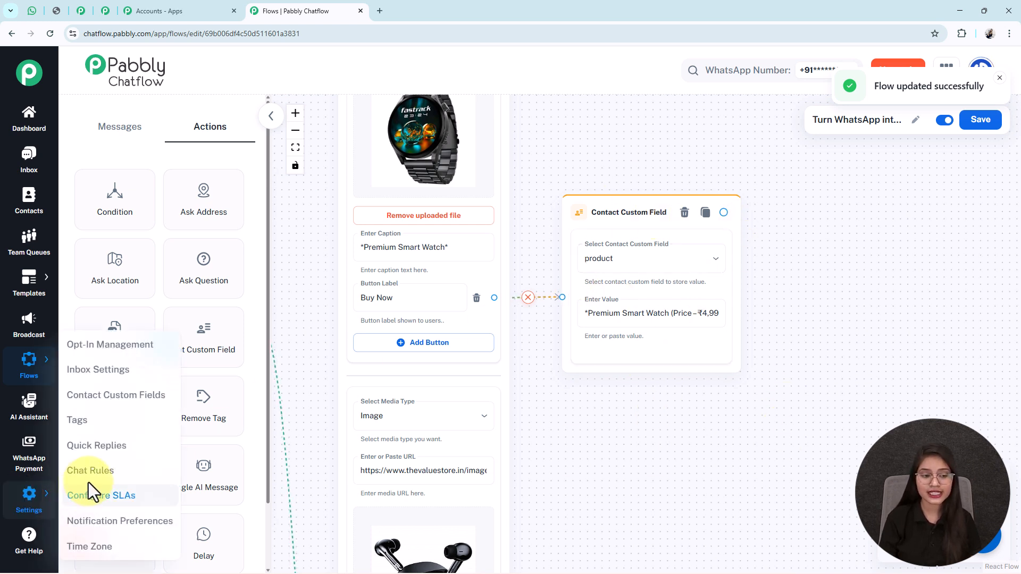
right_click(102, 396)
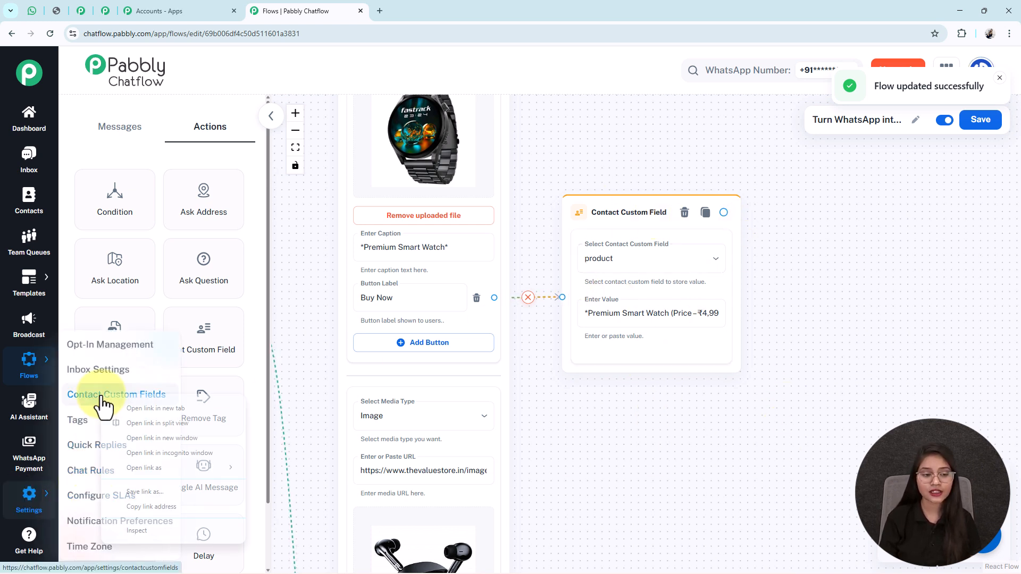
left_click(137, 409)
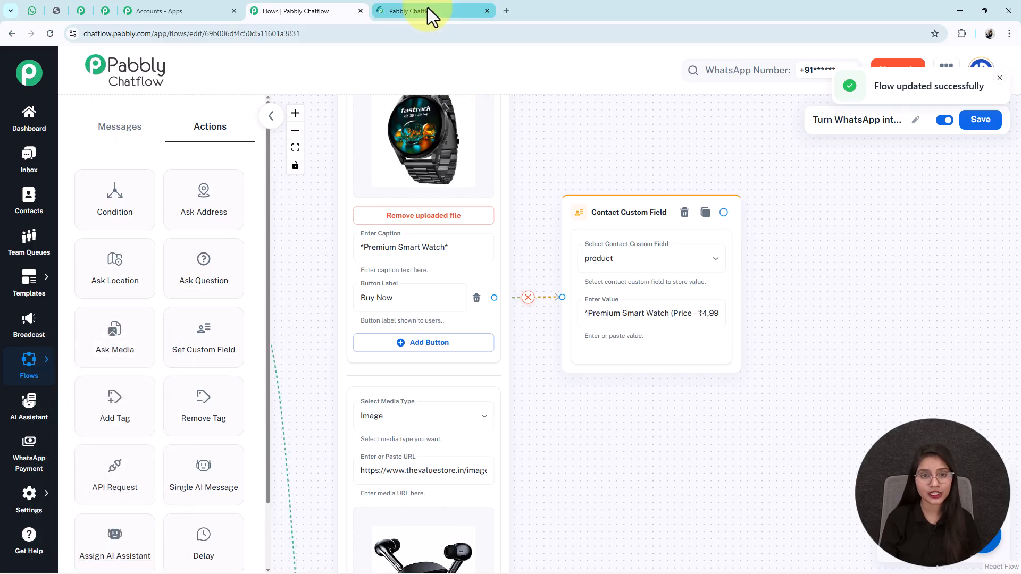
left_click(428, 7)
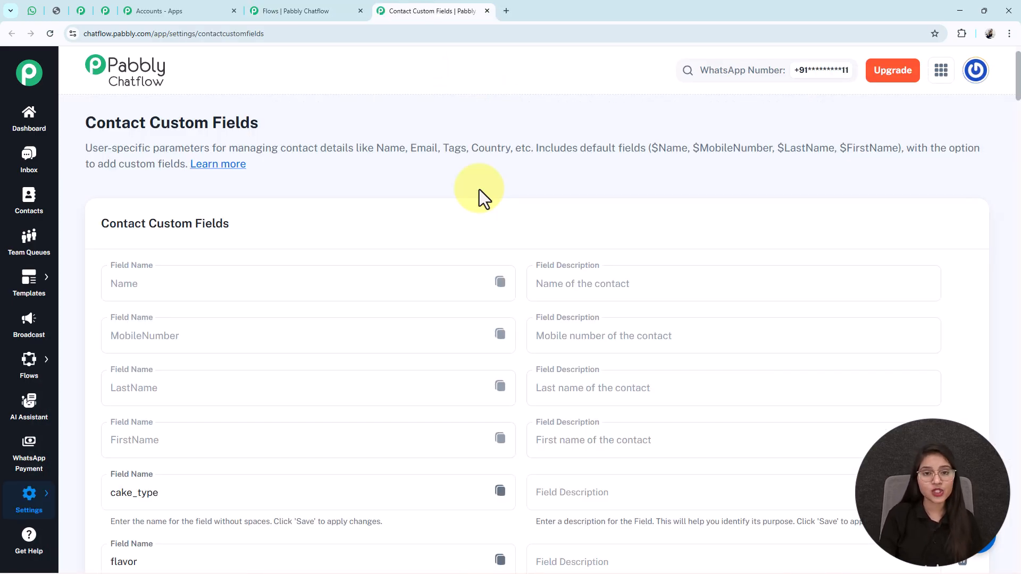
scroll(480, 190, "down", 1)
scroll(475, 266, "down", 3)
scroll(474, 315, "down", 12)
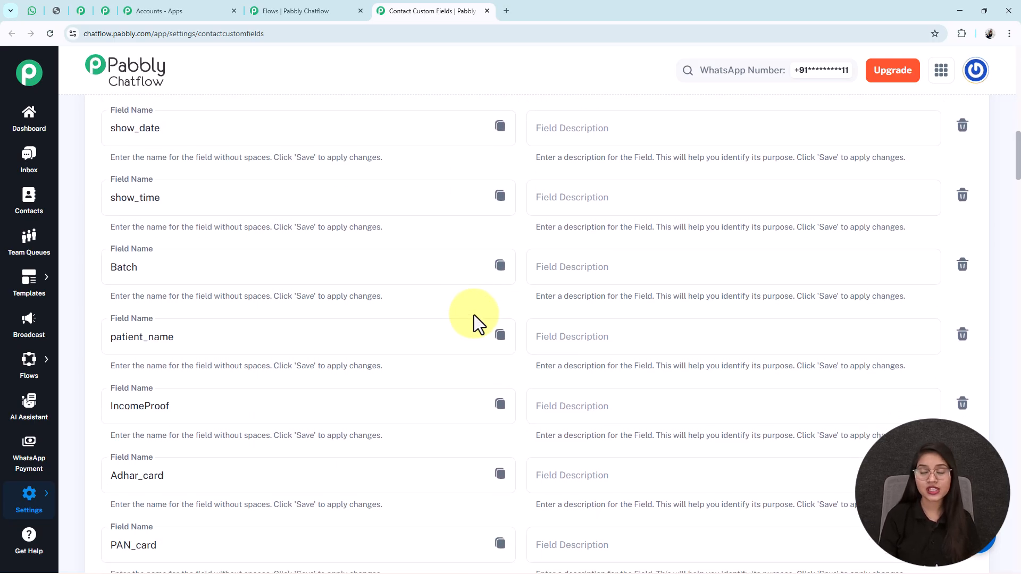
scroll(474, 315, "down", 6)
scroll(474, 315, "down", 10)
scroll(474, 315, "down", 14)
scroll(474, 315, "down", 20)
scroll(474, 319, "down", 18)
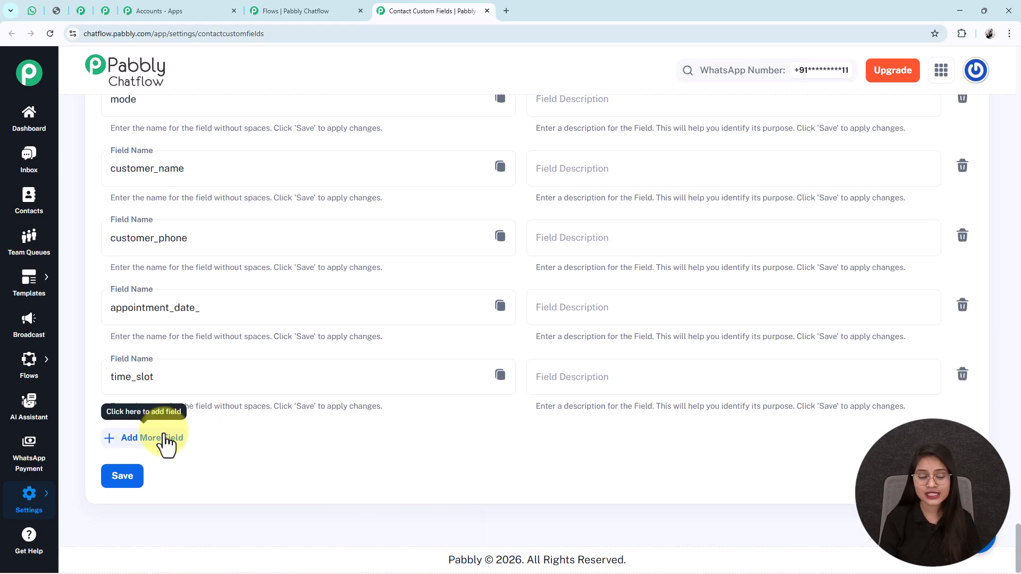
Add an empty custom field row and search the page for 'product' to confirm it exists
left_click(165, 438)
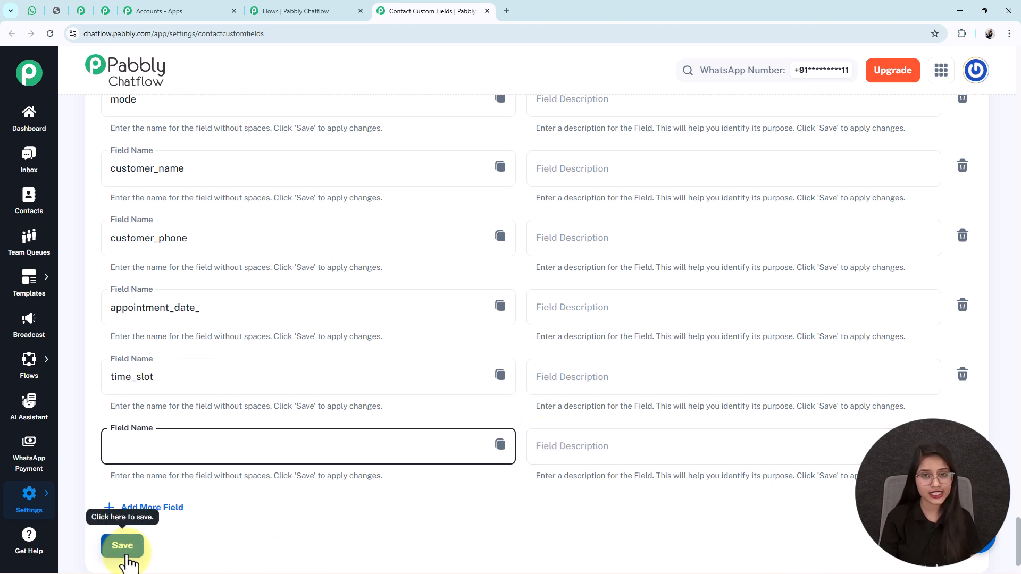
left_click(391, 388)
key("ctrl+f")
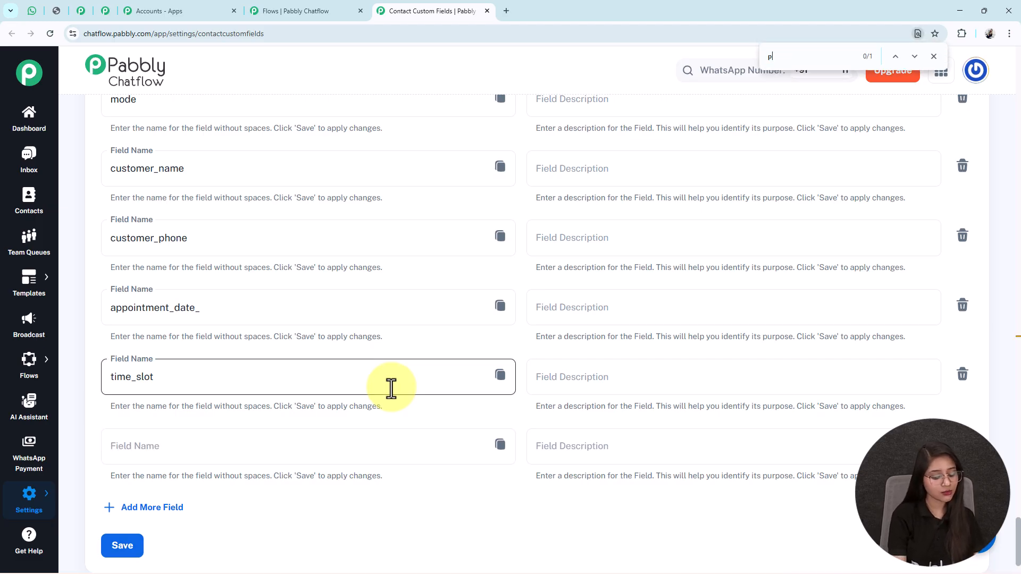
double_click(141, 310)
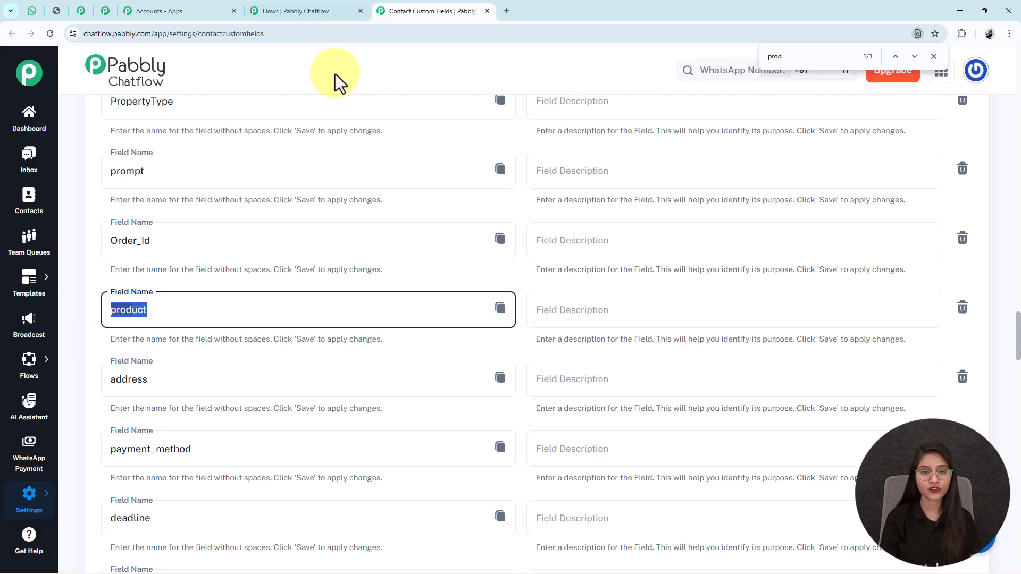
Return to the sales flow editor tab
left_click(486, 10)
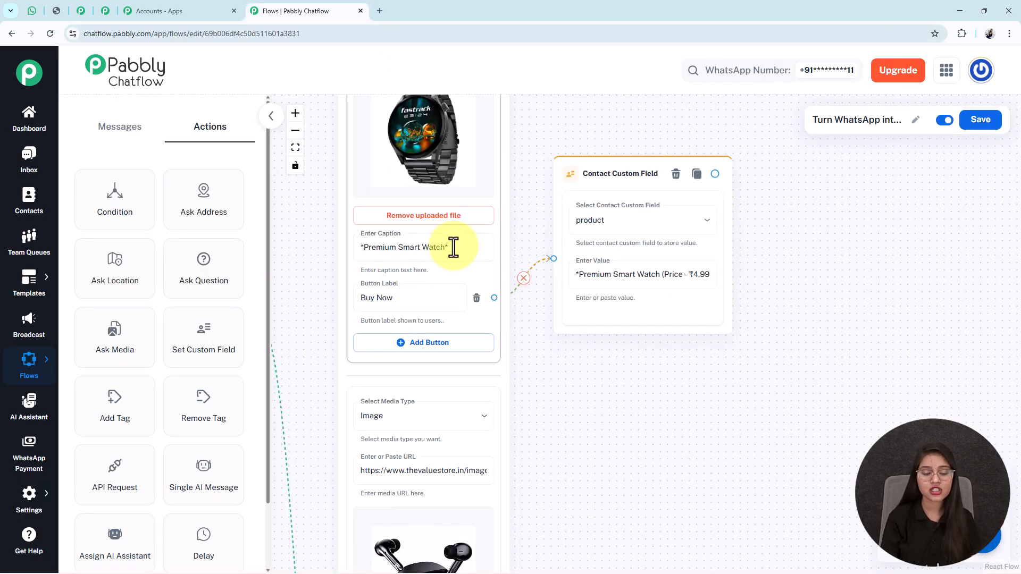
scroll(512, 417, "down", 3)
scroll(633, 447, "down", 6)
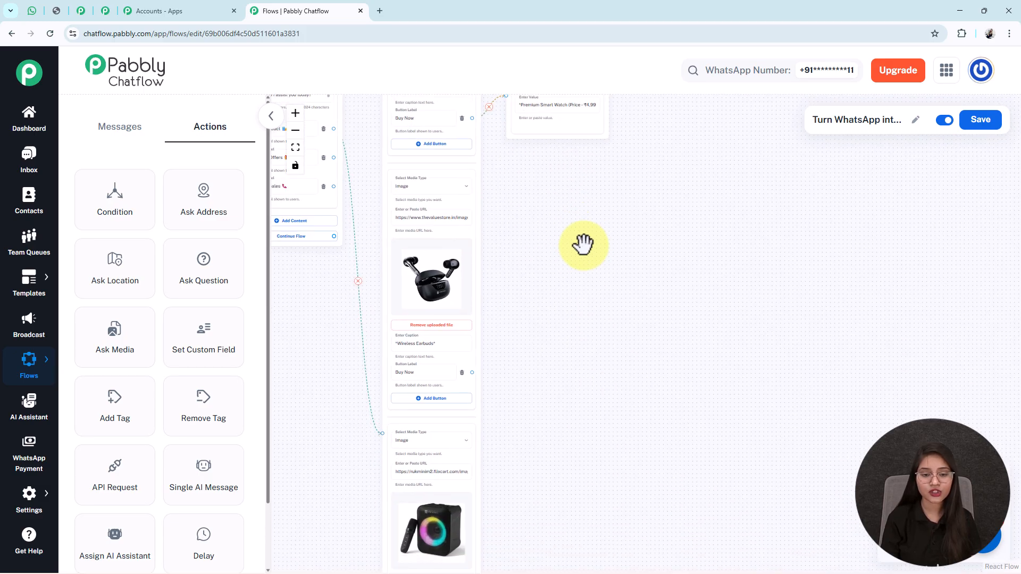
Move the Wireless Earbuds and Bluetooth Speaker Contact Custom Field nodes up beside their product cards
scroll(559, 274, "down", 1)
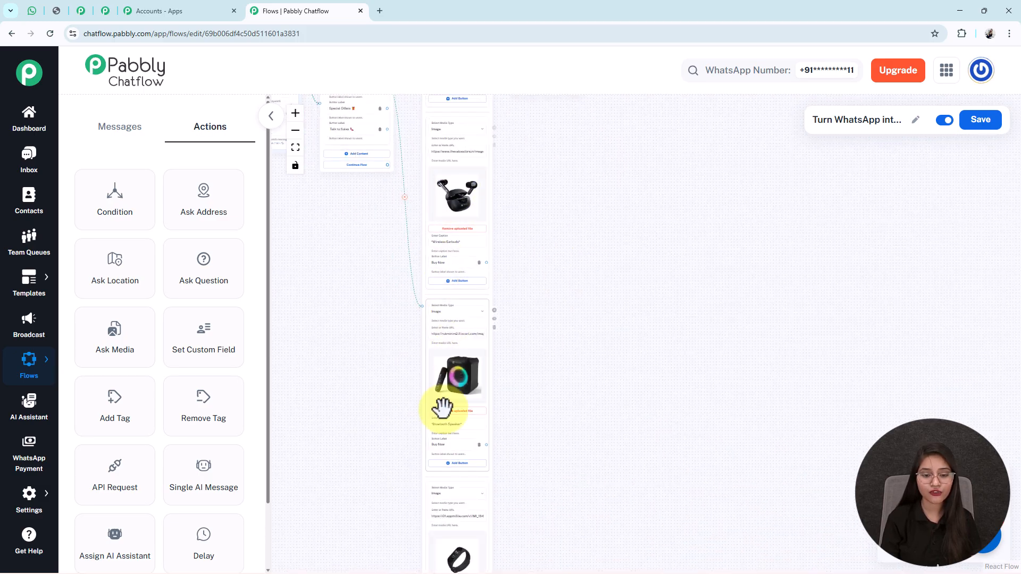
scroll(585, 404, "down", 2)
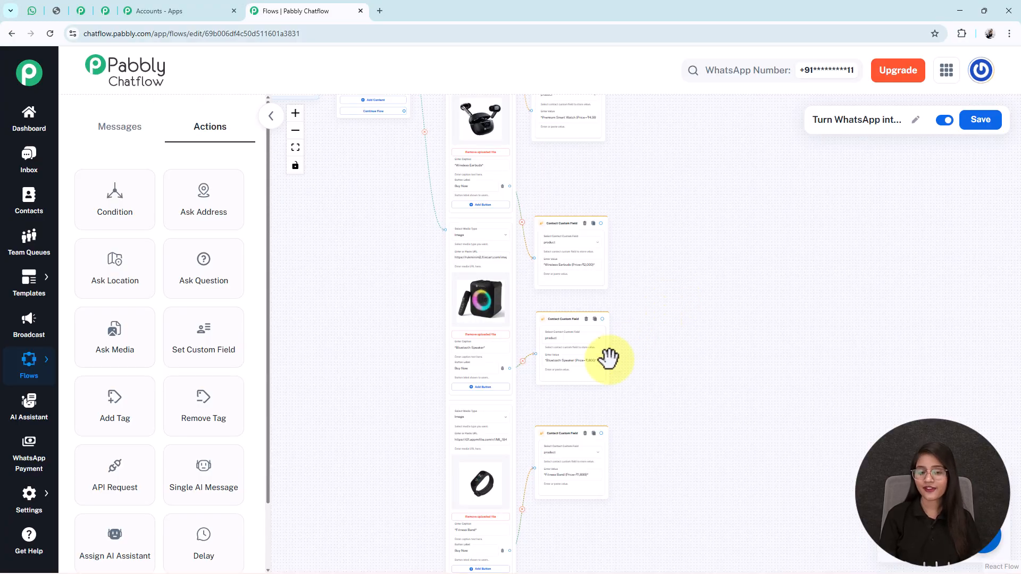
scroll(585, 371, "up", 3)
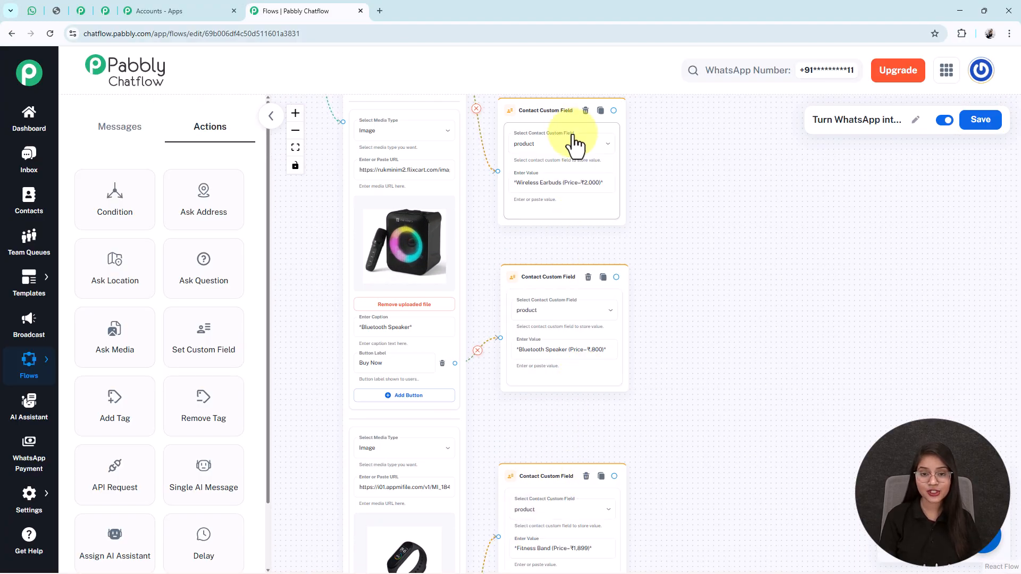
scroll(576, 308, "up", 6)
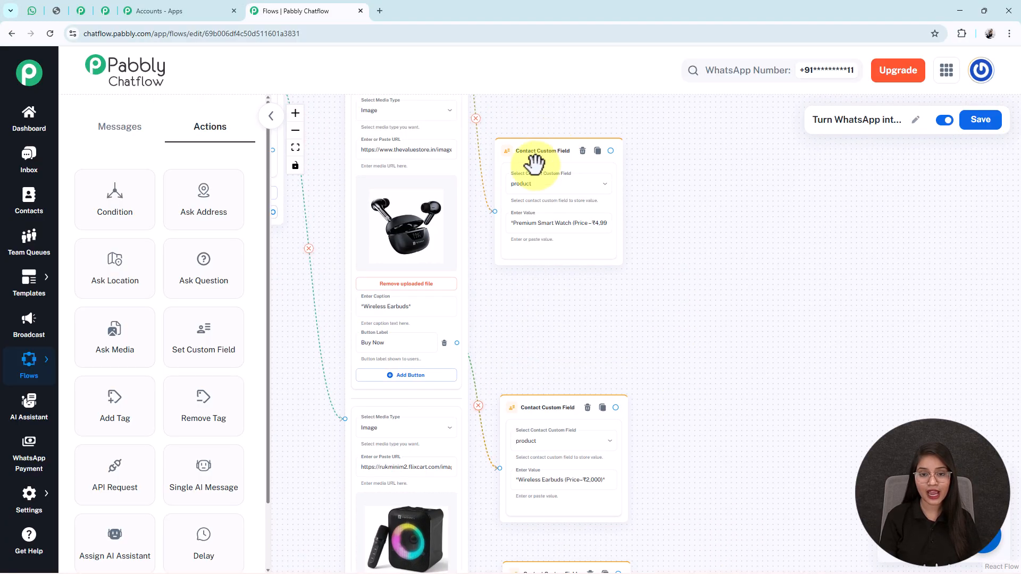
scroll(718, 403, "down", 3)
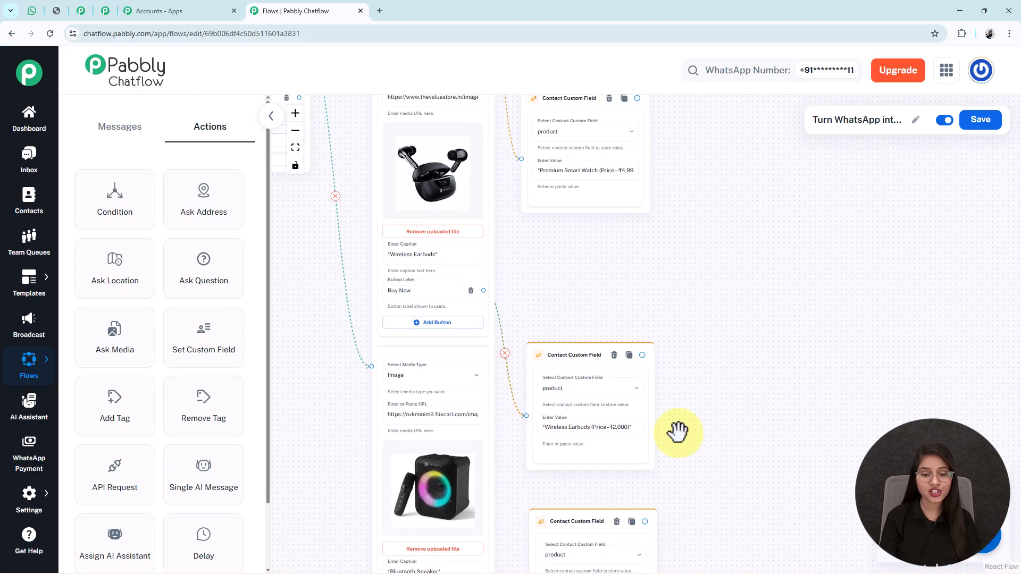
left_click_drag(577, 353, 567, 280)
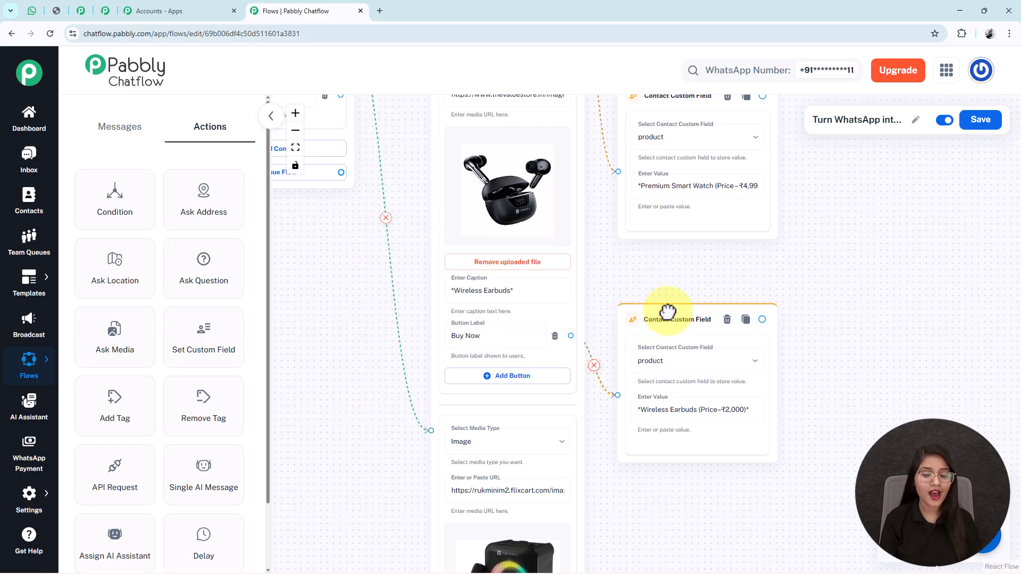
left_click_drag(668, 323, 669, 298)
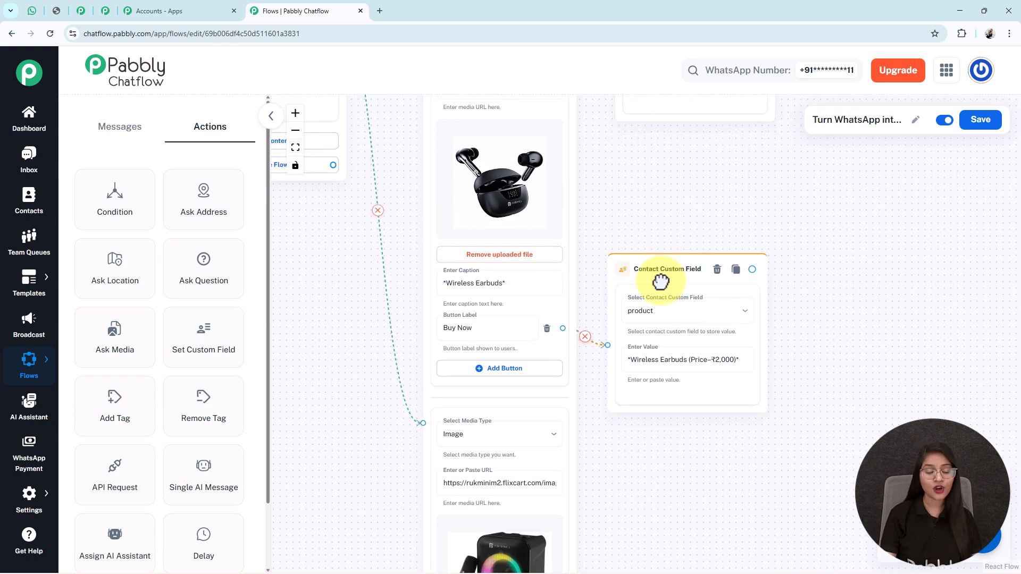
left_click_drag(661, 282, 658, 278)
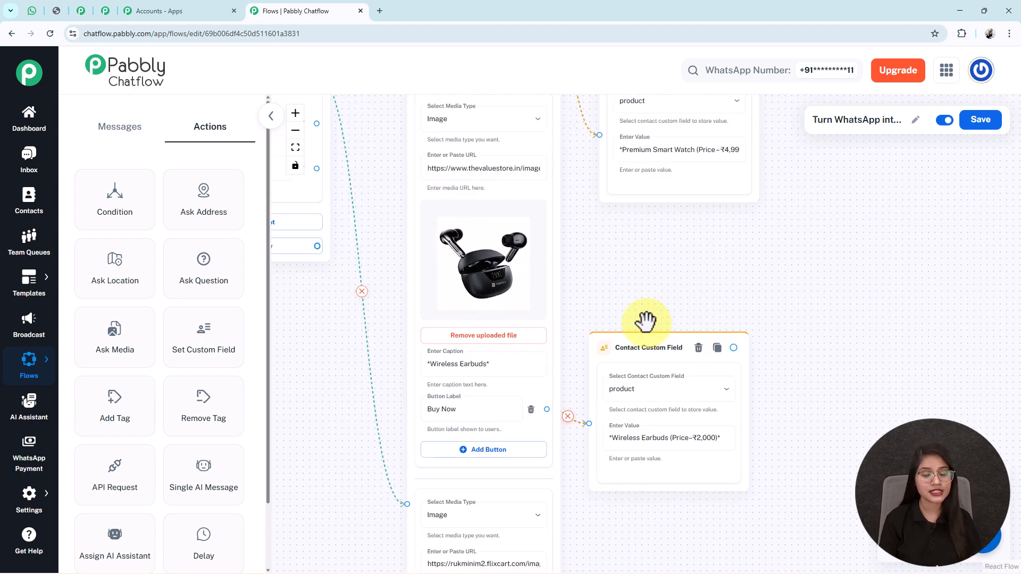
triple_click(664, 438)
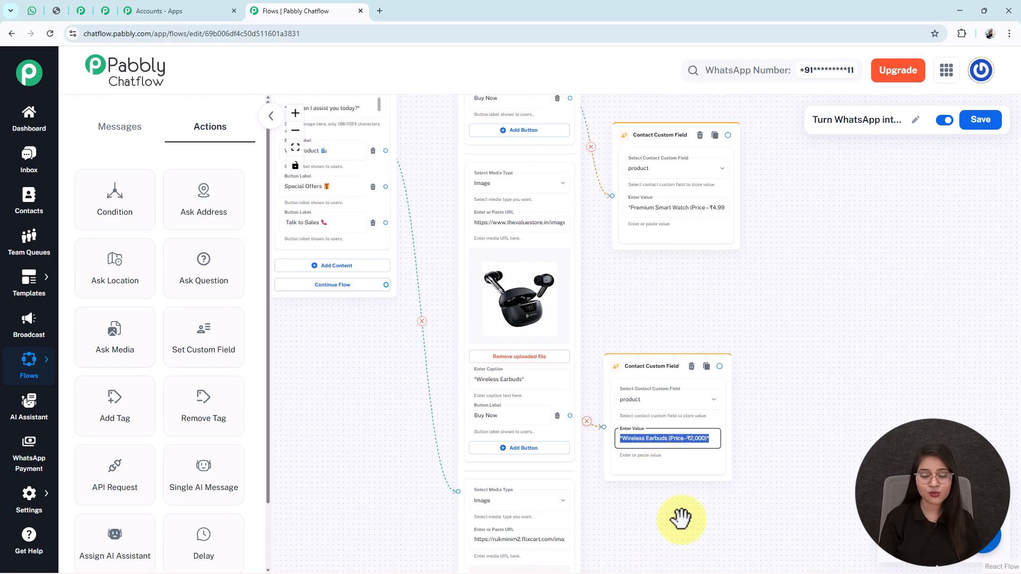
left_click_drag(679, 519, 663, 290)
left_click_drag(618, 409, 623, 235)
scroll(614, 254, "down", 2)
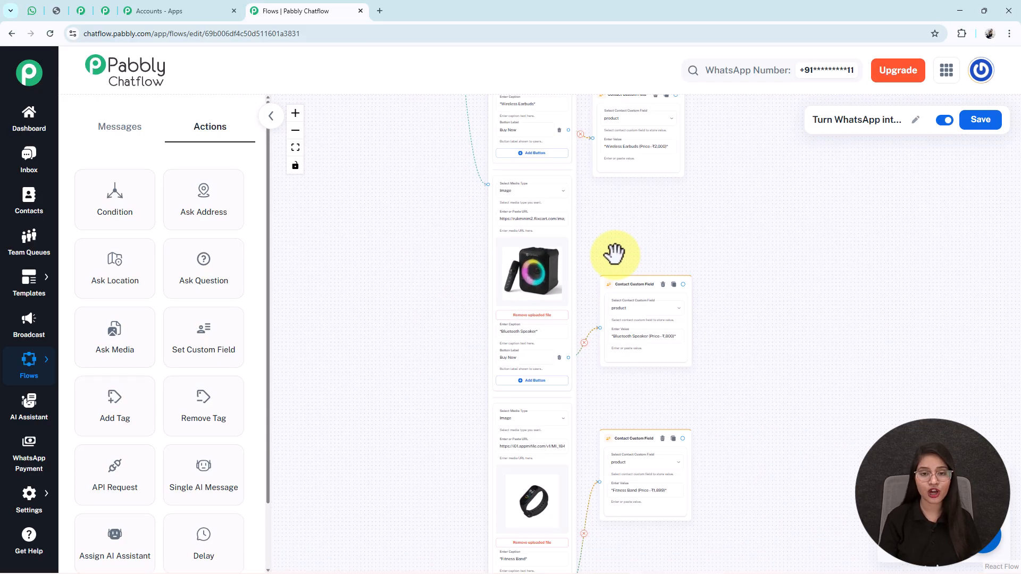
left_click(32, 11)
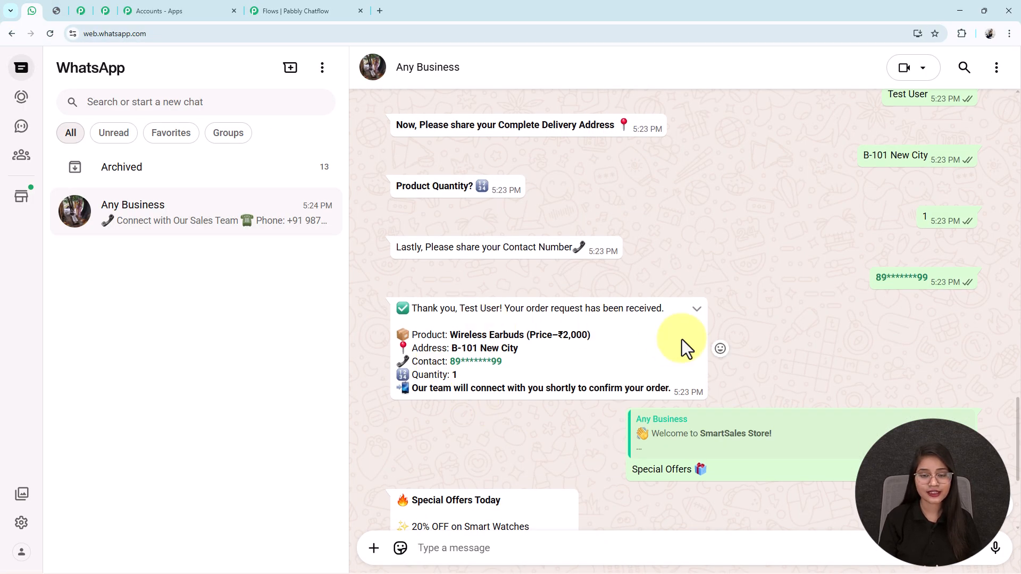
scroll(682, 341, "up", 6)
left_click_drag(900, 340, 829, 340)
scroll(862, 292, "up", 5)
scroll(468, 187, "up", 5)
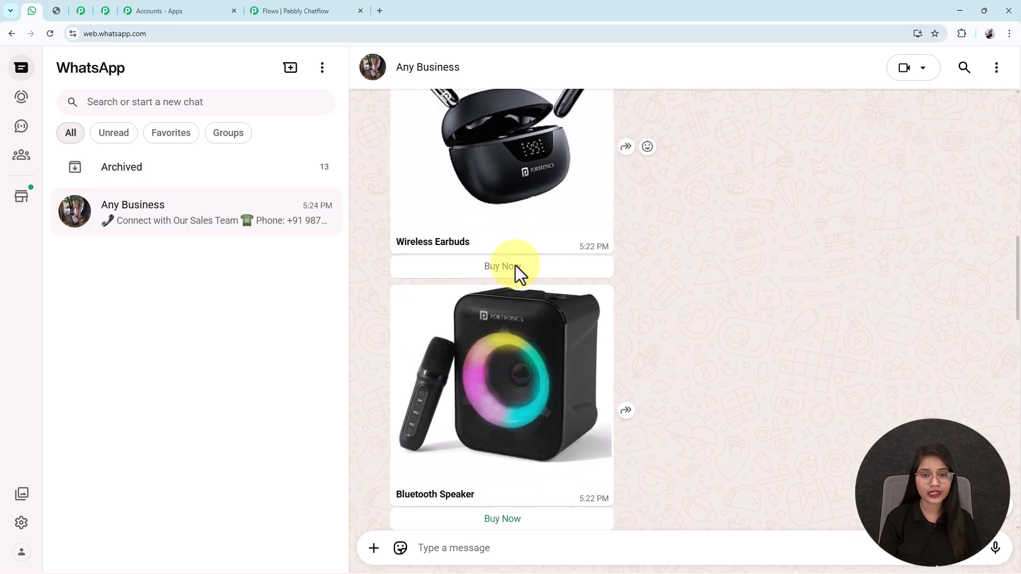
scroll(513, 250, "down", 15)
scroll(516, 240, "down", 2)
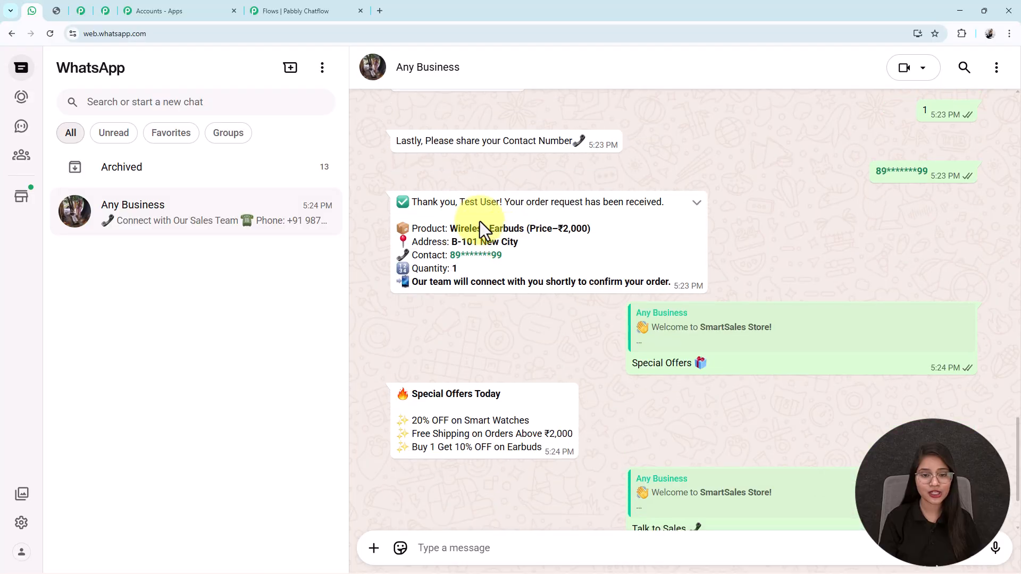
left_click_drag(449, 229, 594, 229)
left_click_drag(448, 229, 557, 233)
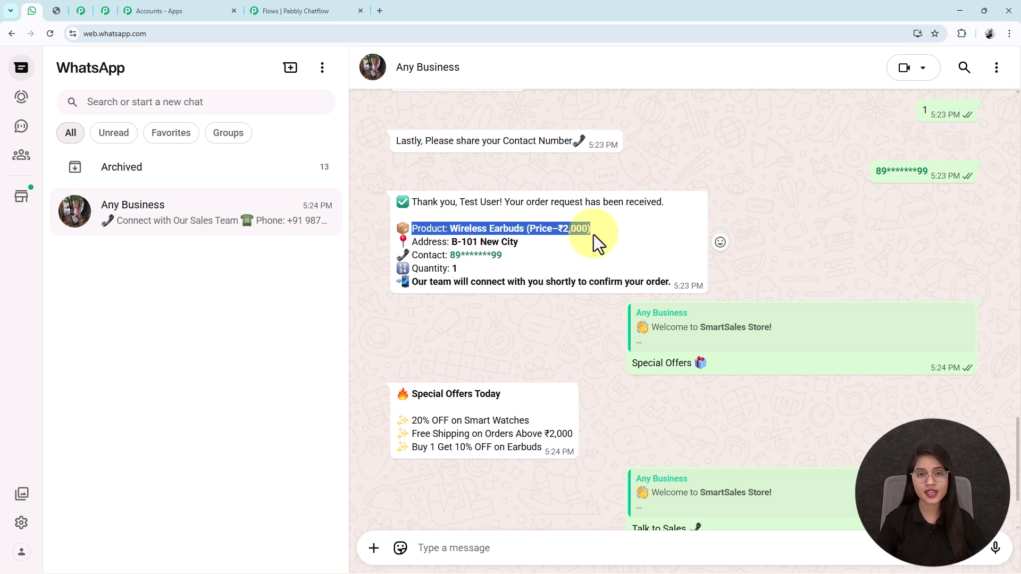
left_click(282, 10)
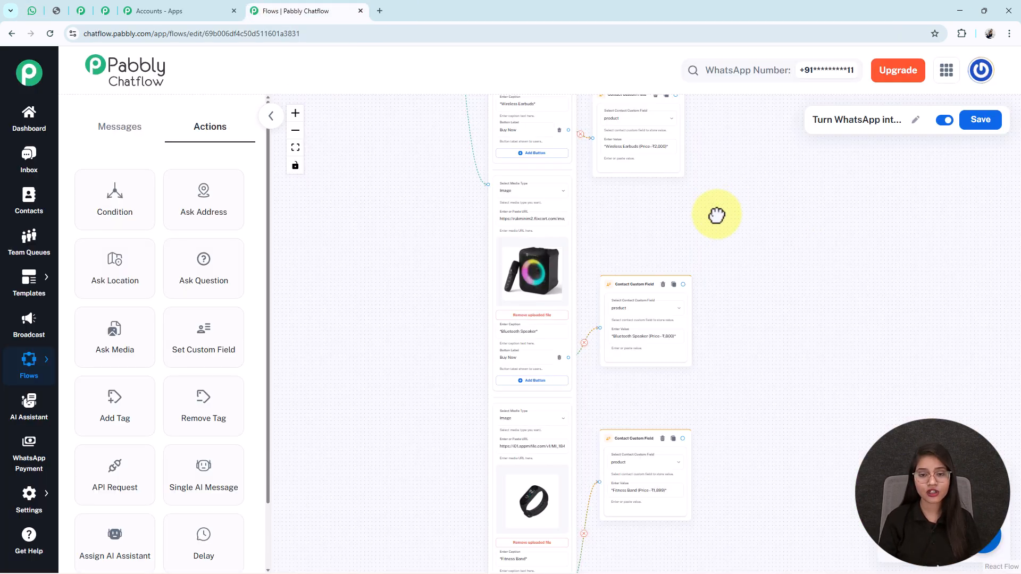
Drag an Ask Question action onto the canvas next to the Wireless Earbuds node
scroll(717, 205, "down", 5)
left_click_drag(806, 370, 696, 348)
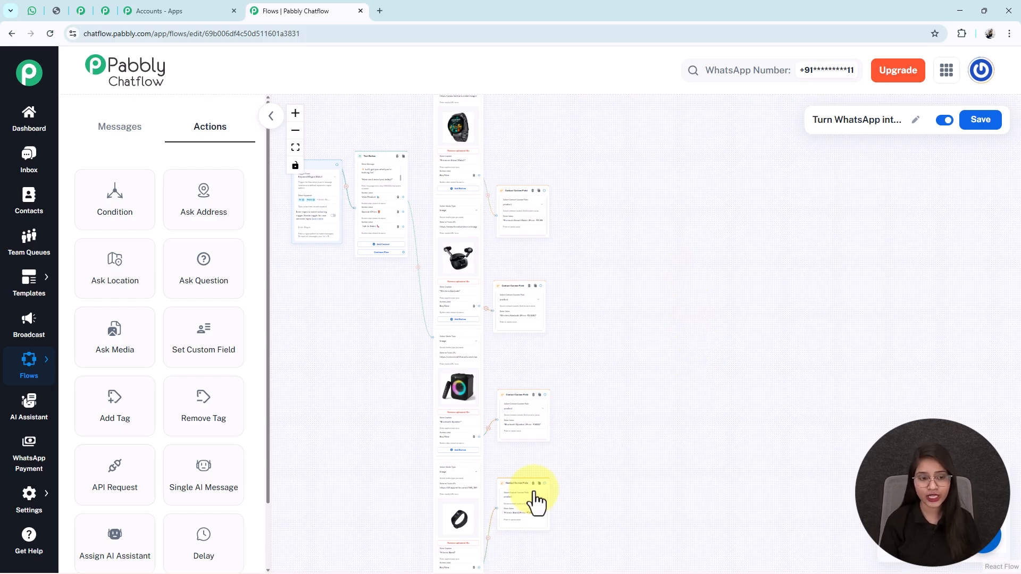
left_click_drag(198, 271, 578, 317)
scroll(578, 314, "up", 5)
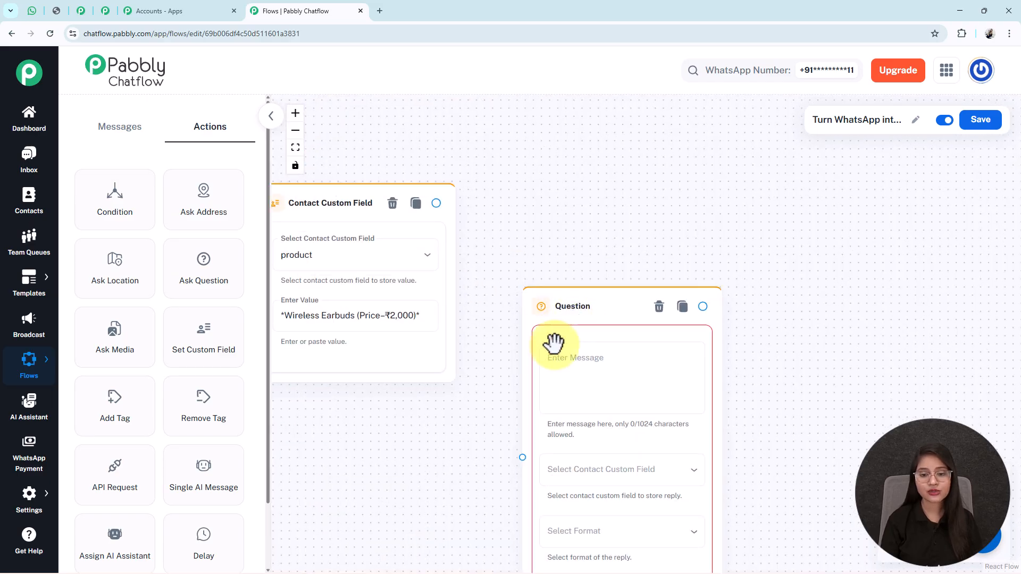
Paste the full-name question message into the new Question node
left_click_drag(479, 399, 510, 221)
scroll(554, 276, "down", 3)
left_click_drag(553, 276, 581, 358)
left_click(597, 278)
type("✨ *Great choice! Let's place your order.* *First, please share your full name*")
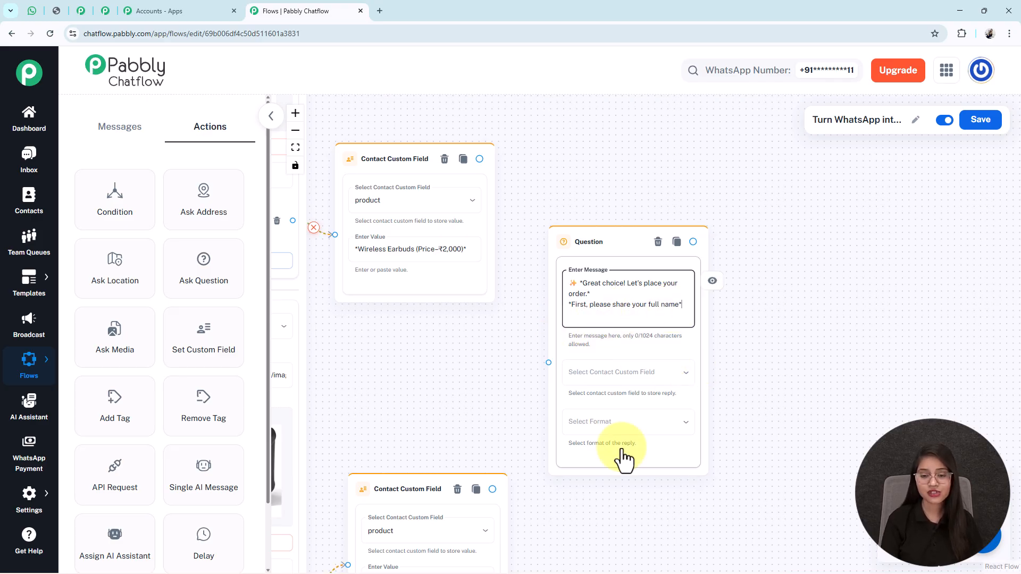
Store the reply in the FullName field with Text as the reply format
left_click(611, 377)
scroll(611, 377, "down", 20)
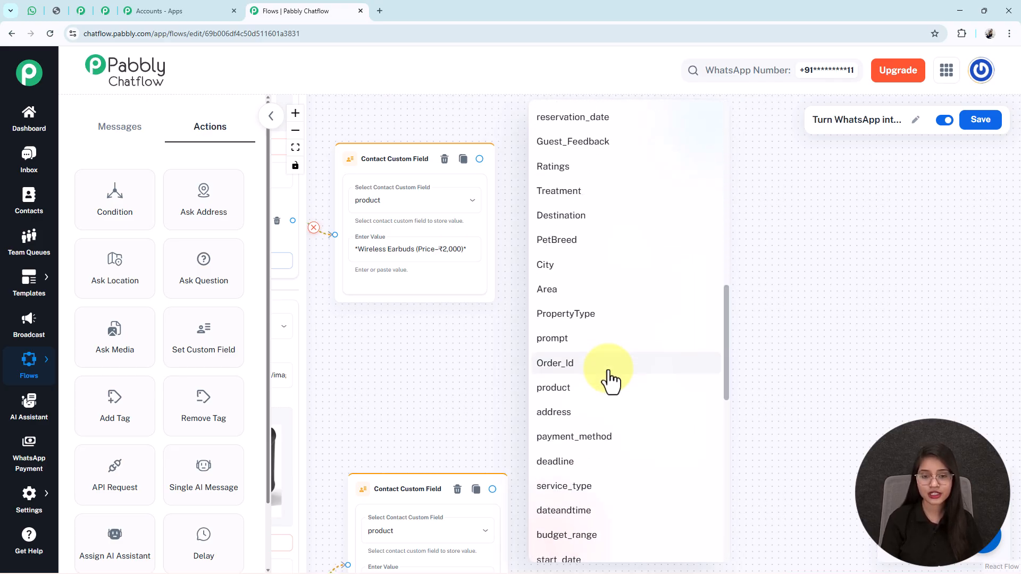
scroll(611, 378, "down", 2)
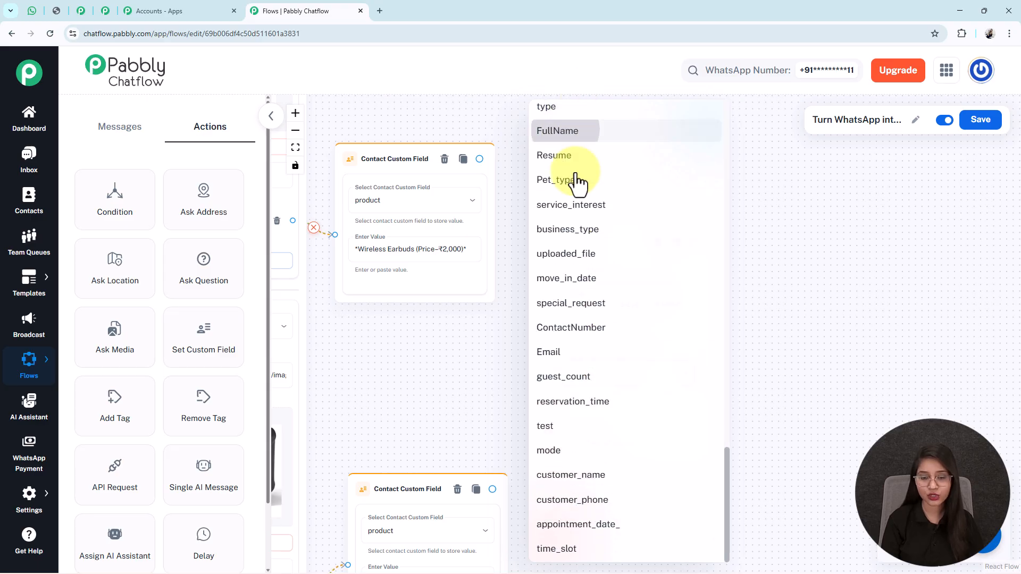
left_click(566, 133)
left_click(616, 409)
left_click(587, 420)
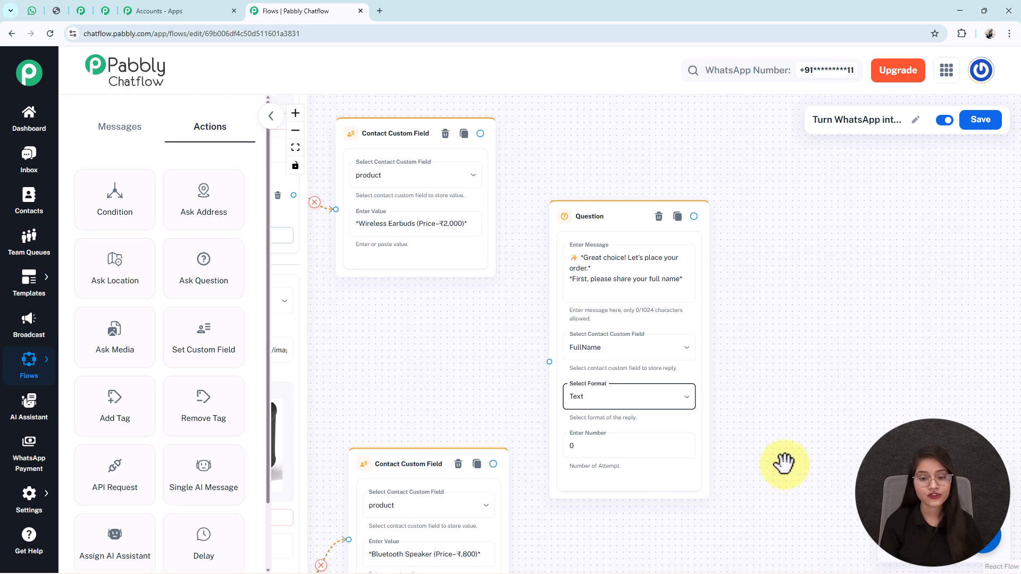
left_click_drag(781, 464, 745, 447)
Recheck the message and Text format, then set the attempt count to 0
left_click(553, 432)
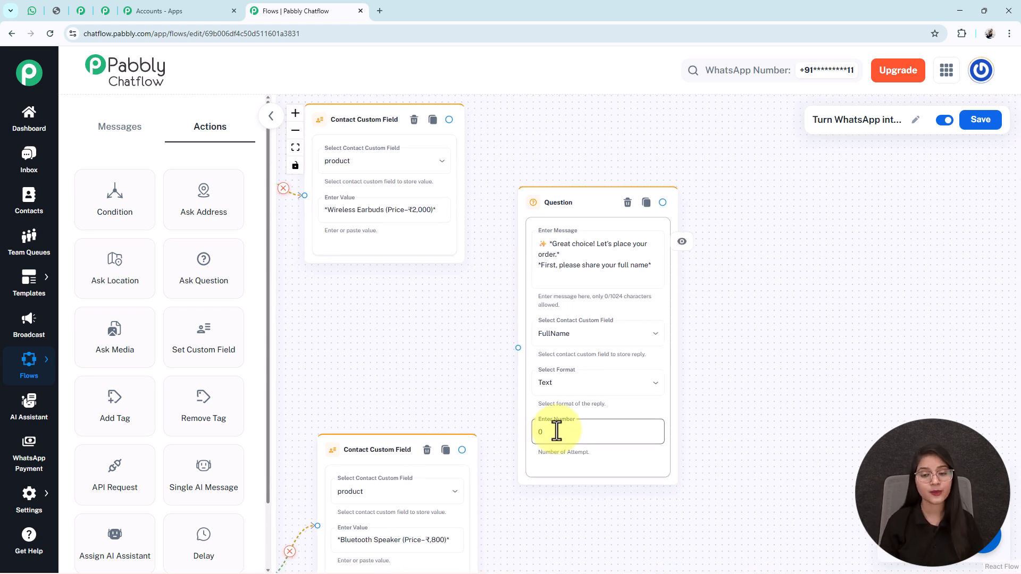
left_click(554, 258)
triple_click(554, 258)
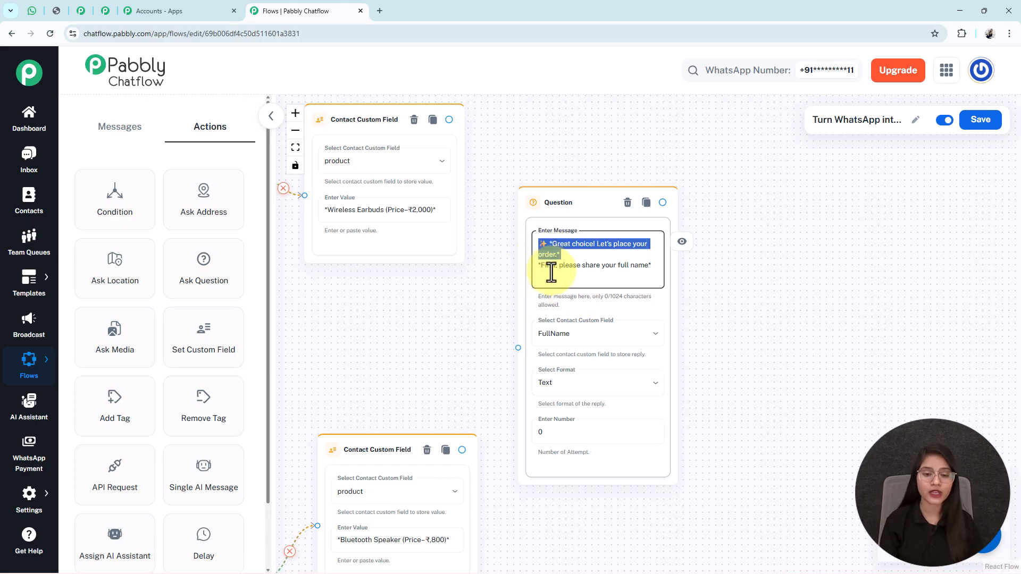
left_click(601, 394)
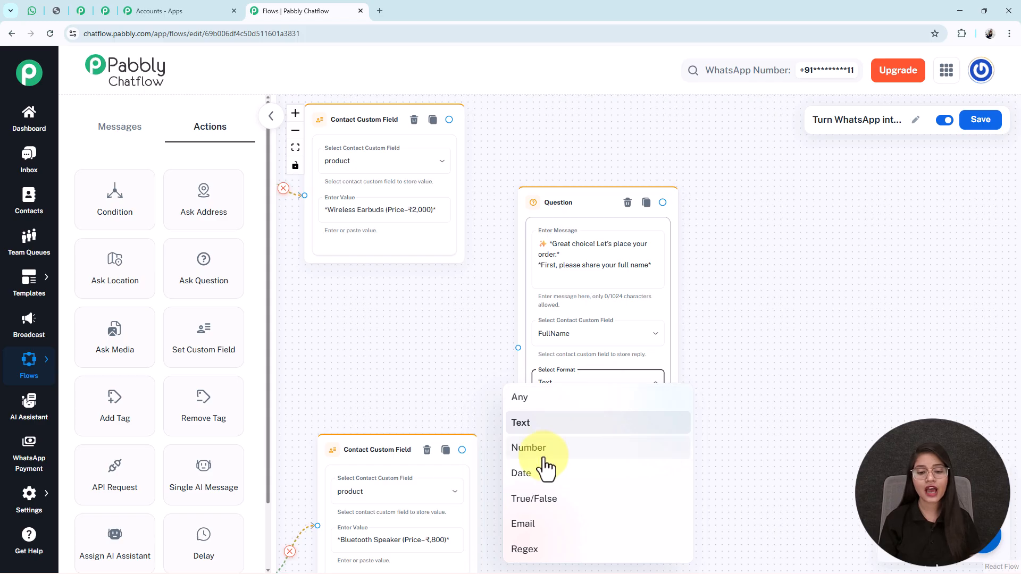
left_click(551, 423)
left_click(561, 434)
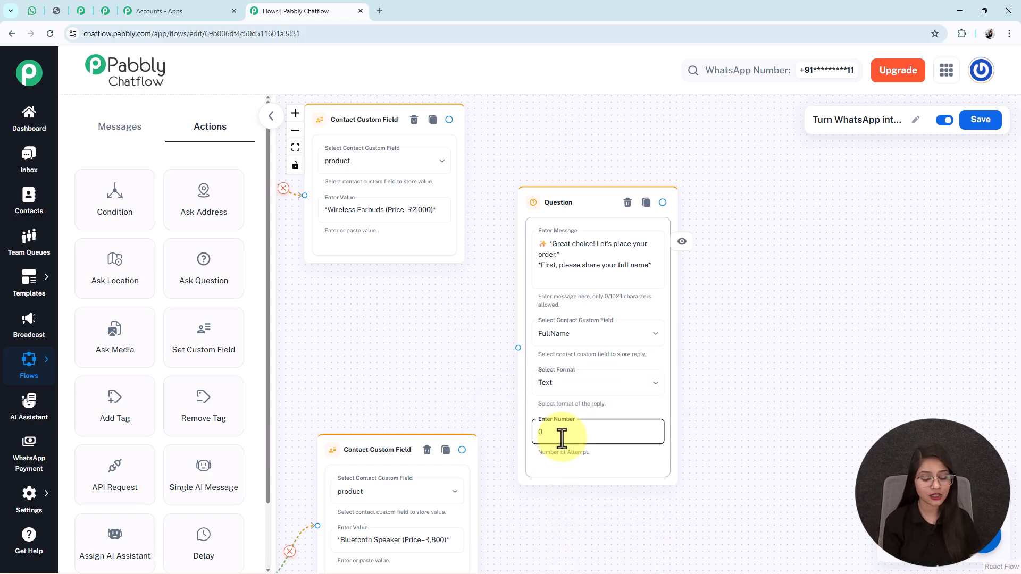
type("1")
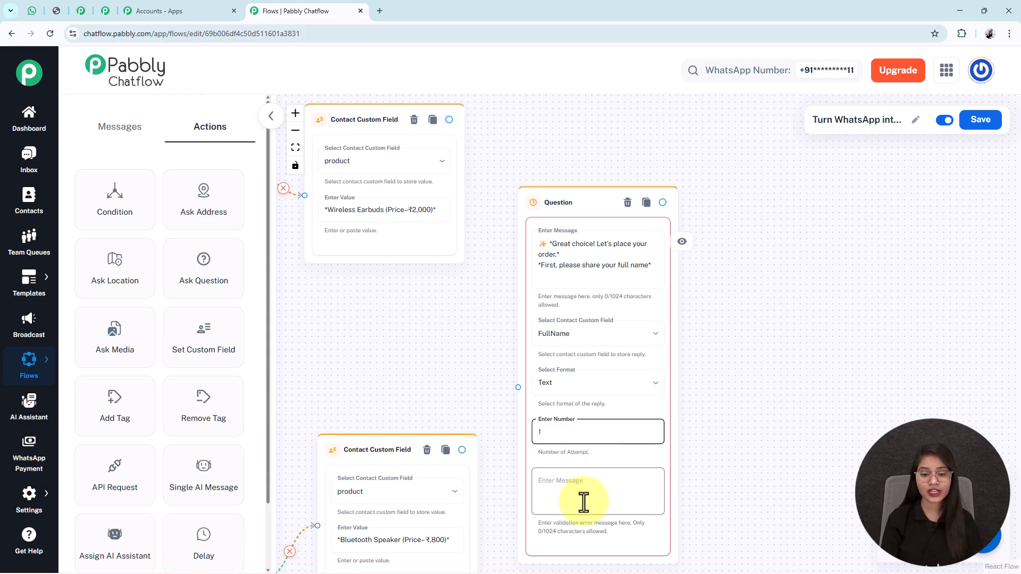
key("BackSpace")
type("0")
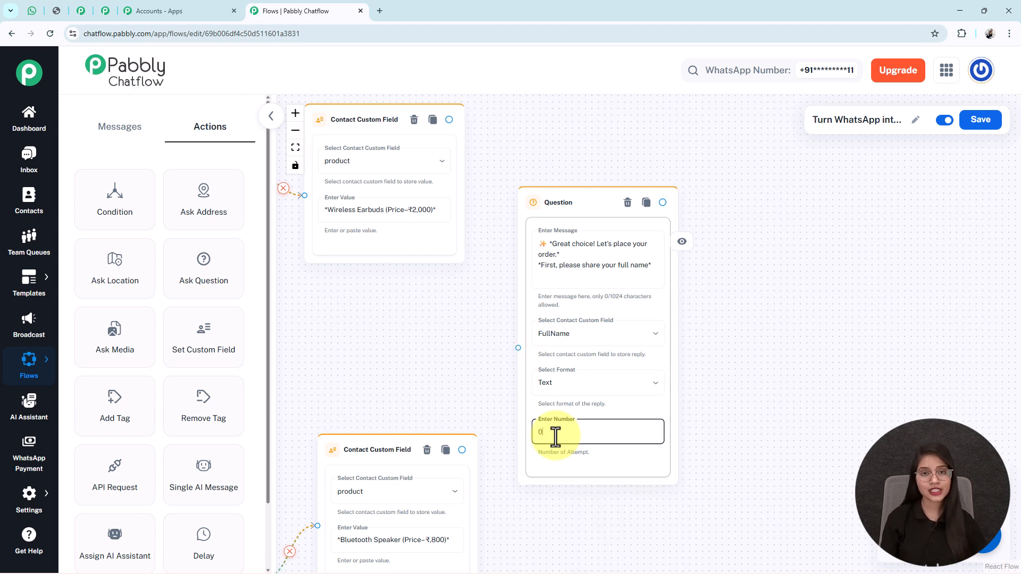
Connect the smart watch, Wireless Earbuds, Bluetooth Speaker and remaining product steps to the full-name question
scroll(531, 441, "down", 5)
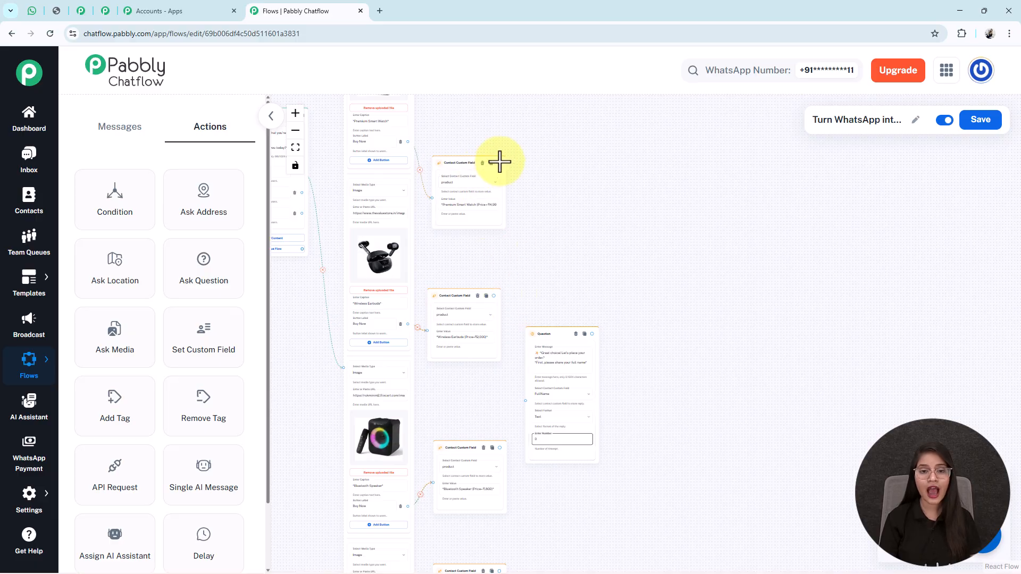
left_click_drag(497, 162, 526, 400)
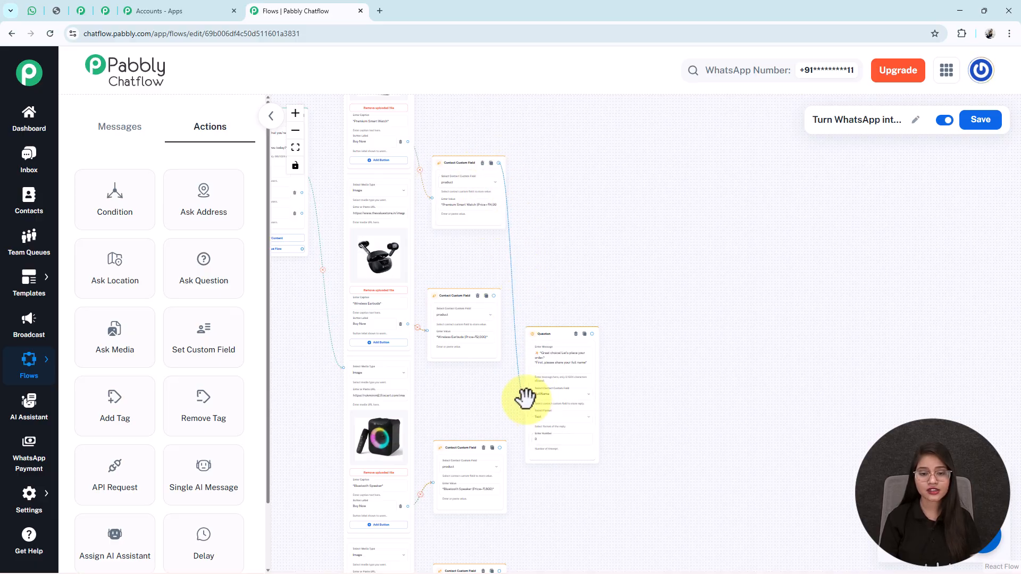
left_click_drag(493, 296, 526, 401)
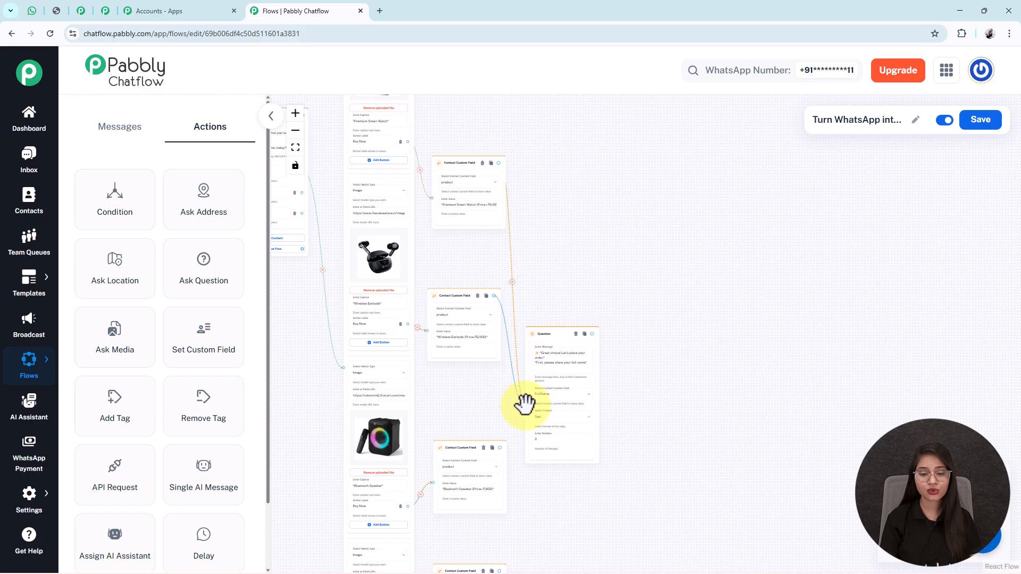
scroll(529, 489, "down", 1)
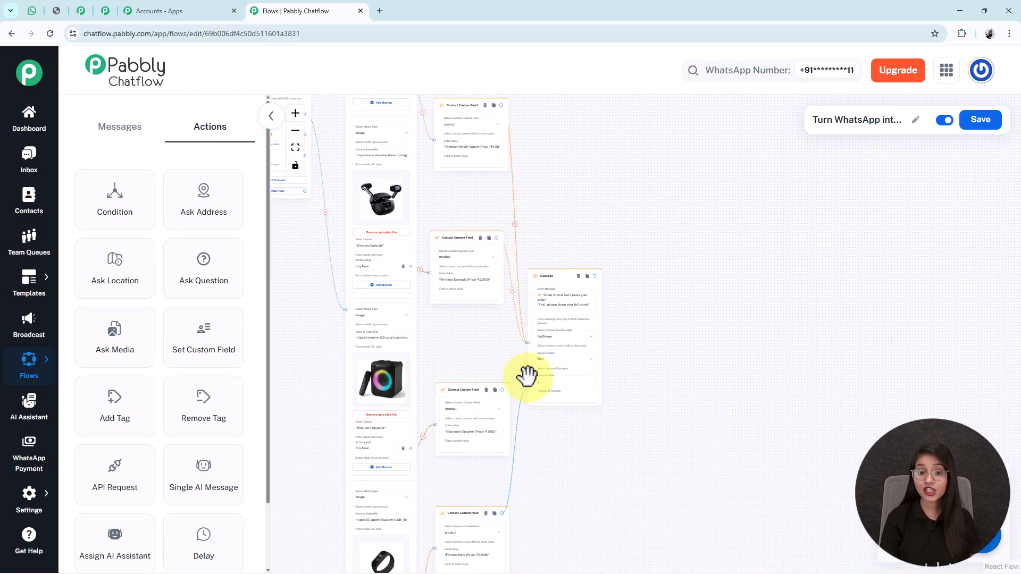
left_click_drag(530, 346, 531, 342)
left_click_drag(502, 390, 528, 342)
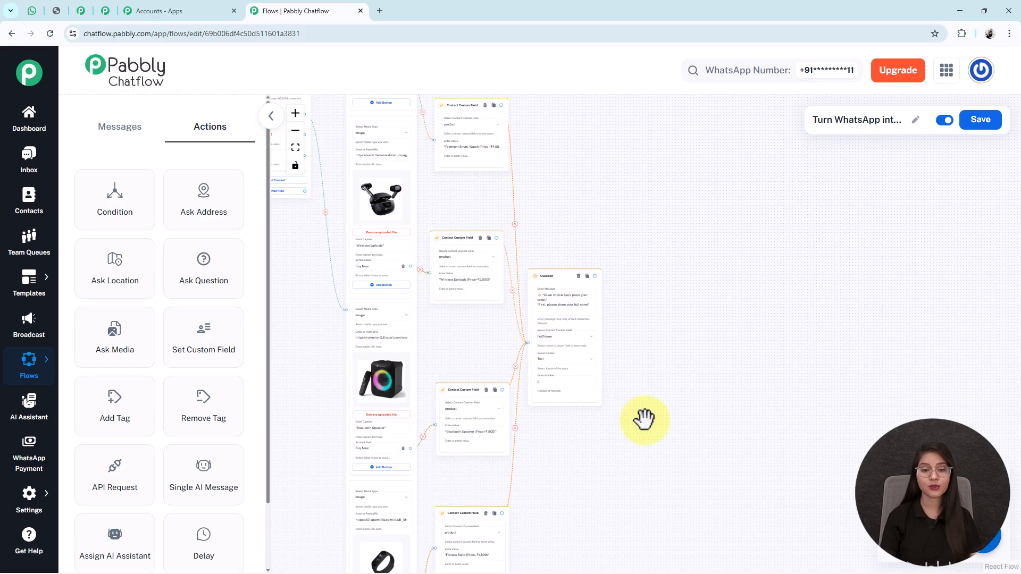
scroll(644, 419, "up", 5)
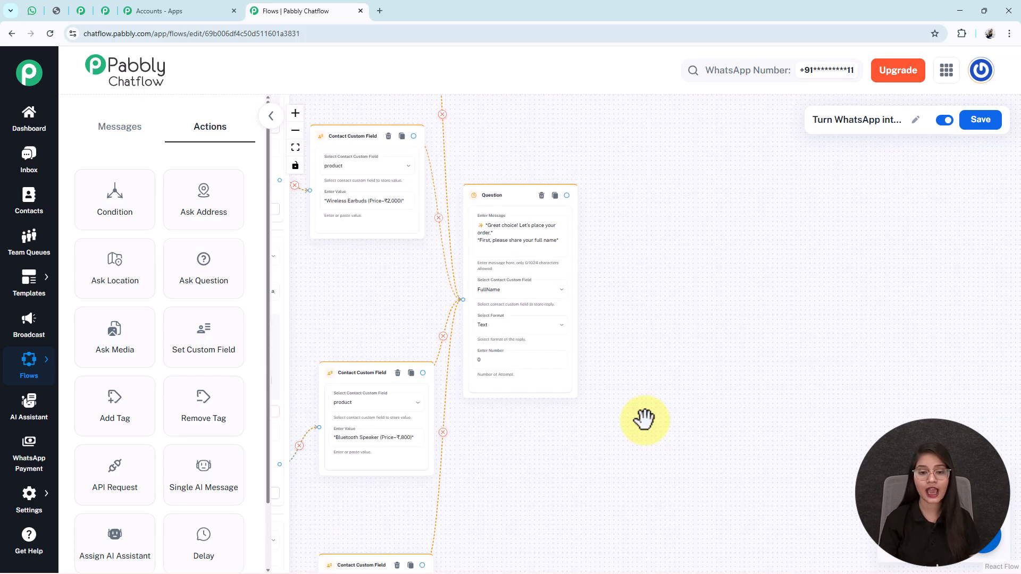
left_click_drag(649, 262, 615, 332)
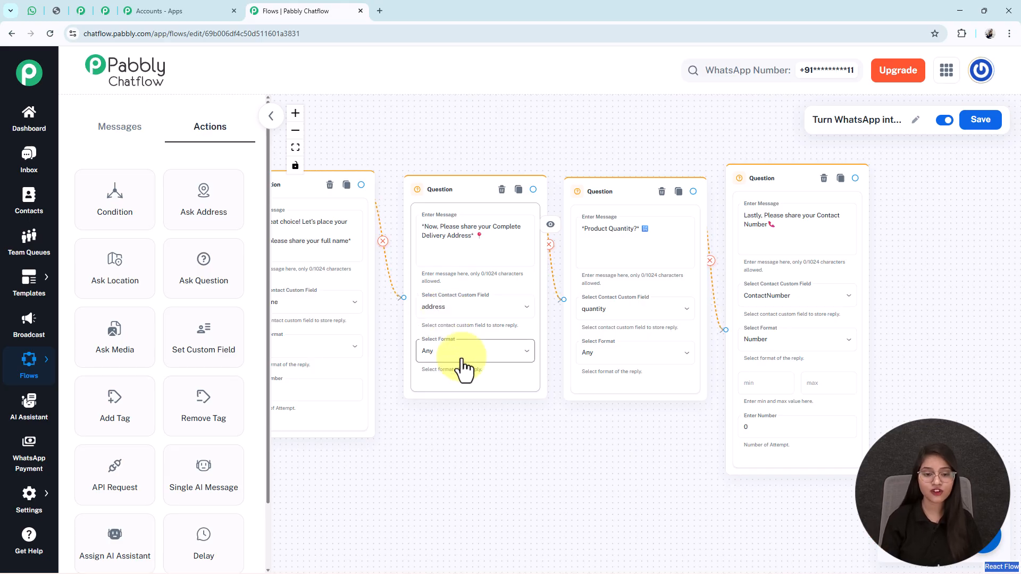
Pan across the flow to review the later order questions through the contact-number one
left_click_drag(585, 467, 420, 449)
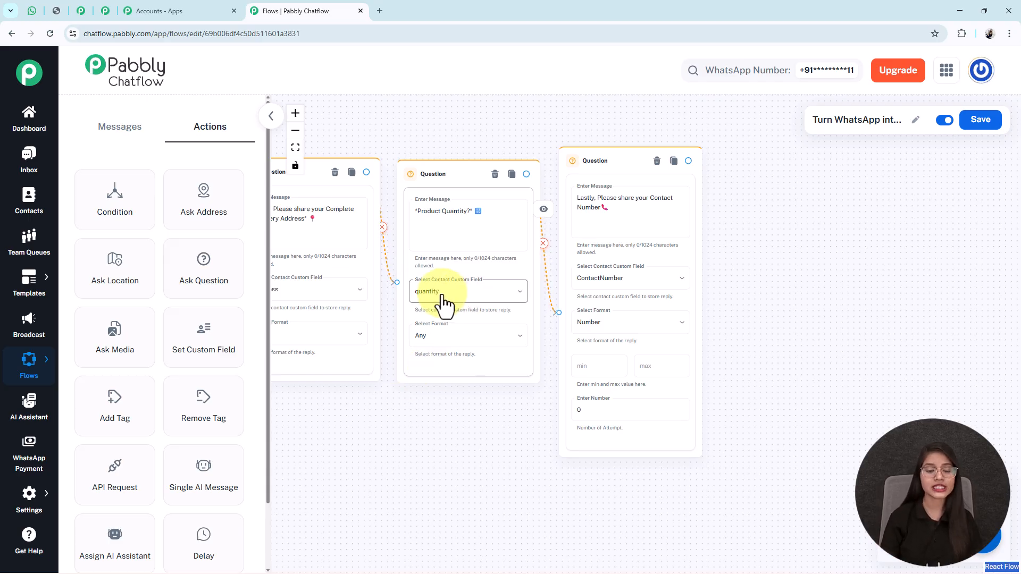
left_click_drag(743, 278, 688, 296)
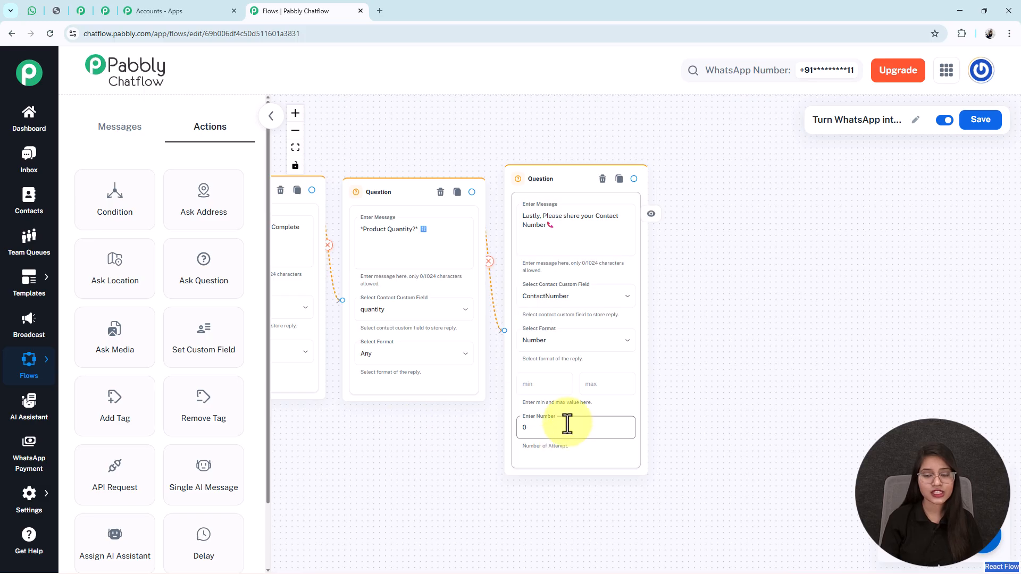
scroll(565, 424, "down", 2)
scroll(661, 445, "down", 5)
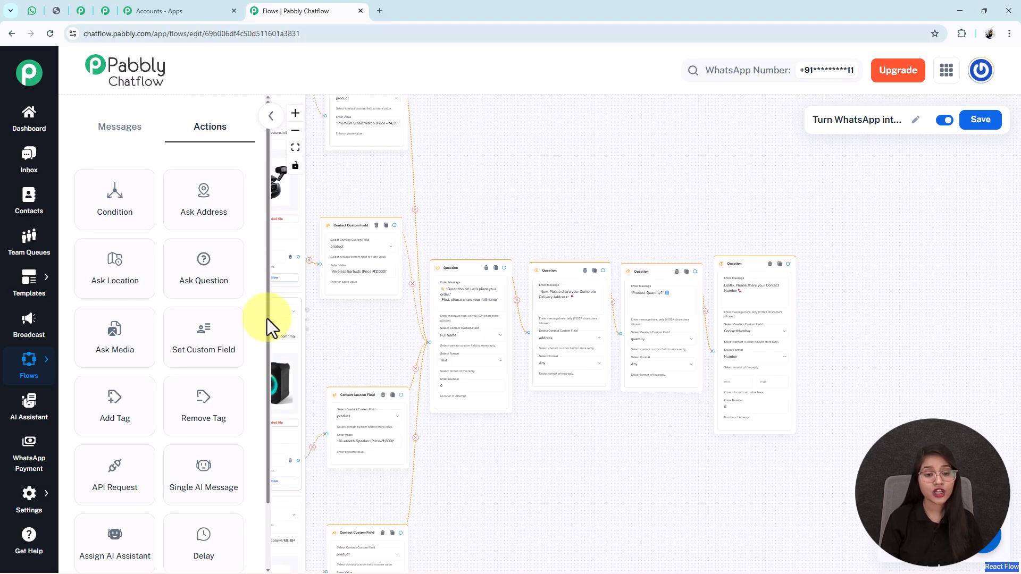
scroll(570, 392, "up", 4)
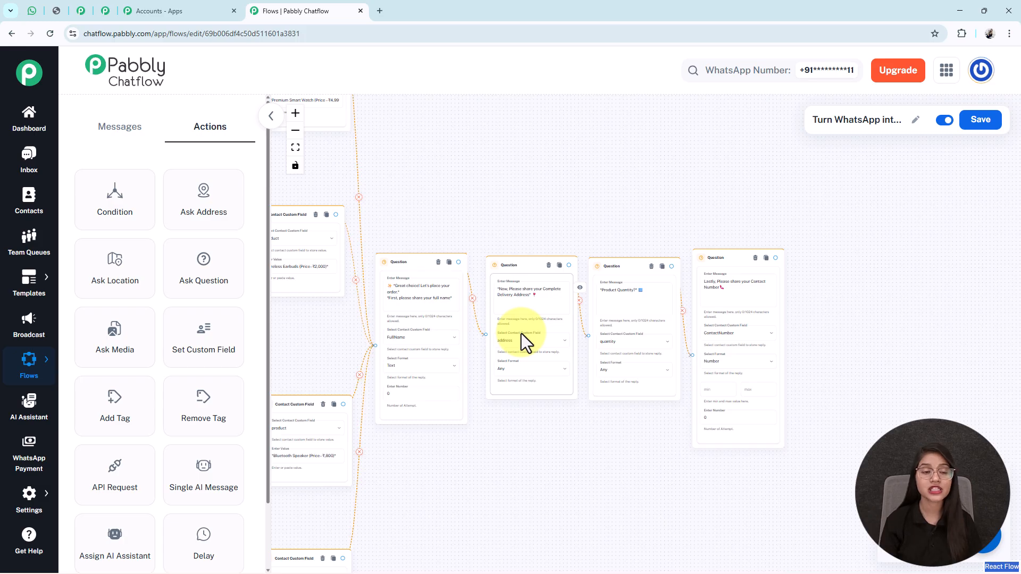
Check the order summary in the WhatsApp test chat, then return to the editor's message step types
left_click(31, 11)
left_click(403, 159)
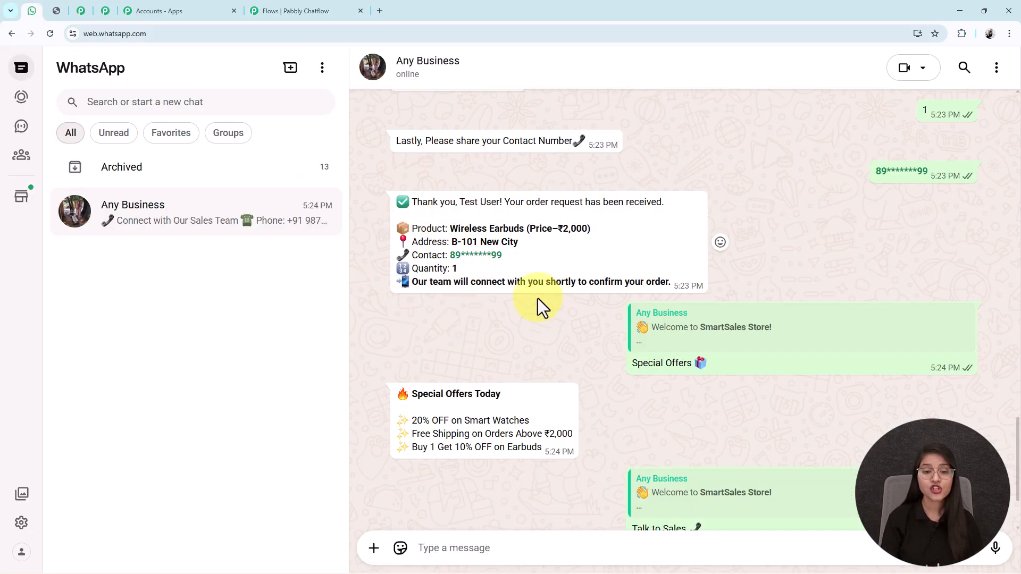
scroll(537, 298, "up", 2)
left_click(285, 8)
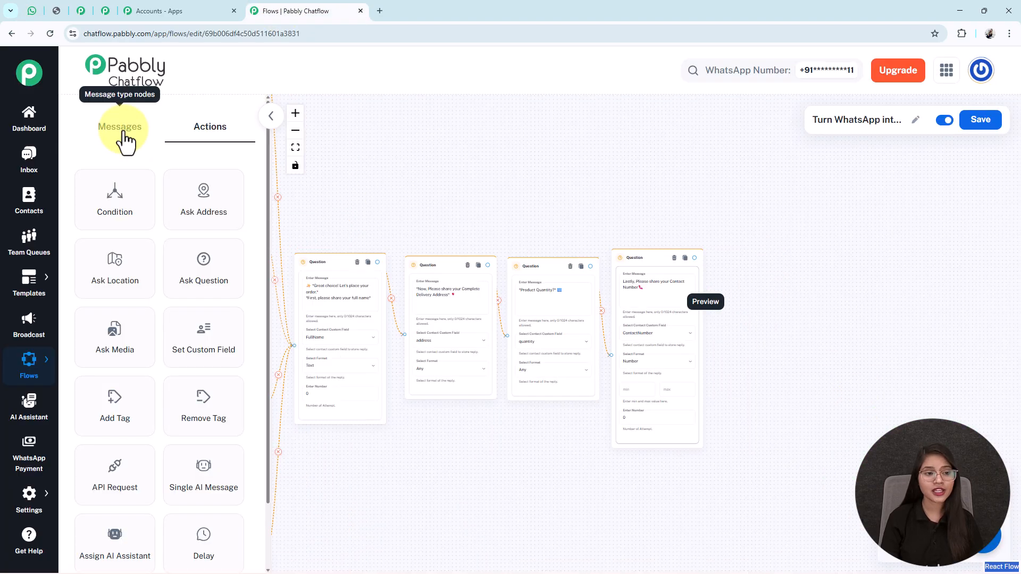
left_click(124, 134)
Place a Text Button step after the contact-number question and paste the order confirmation message
left_click(117, 211)
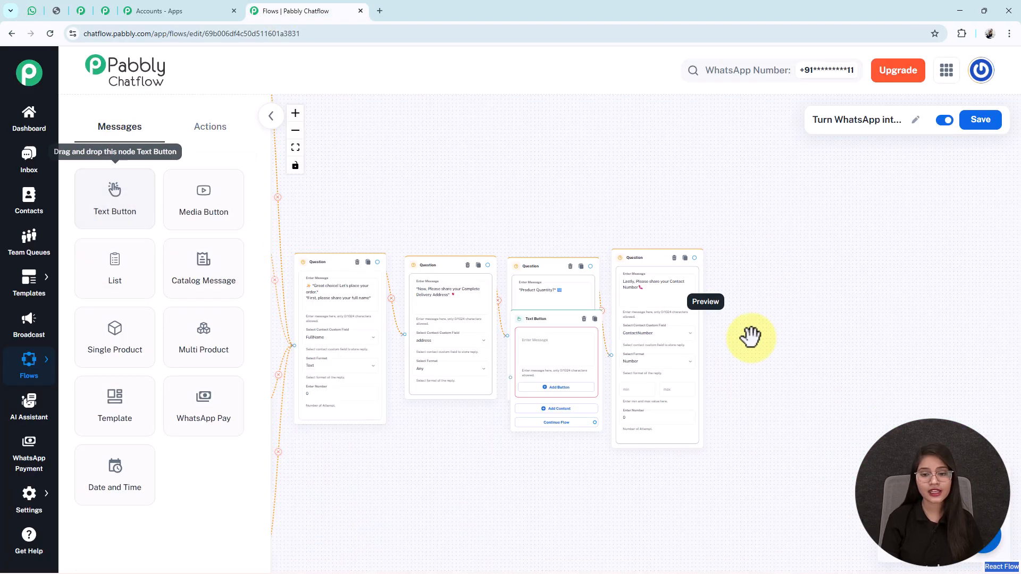
left_click_drag(540, 326, 741, 319)
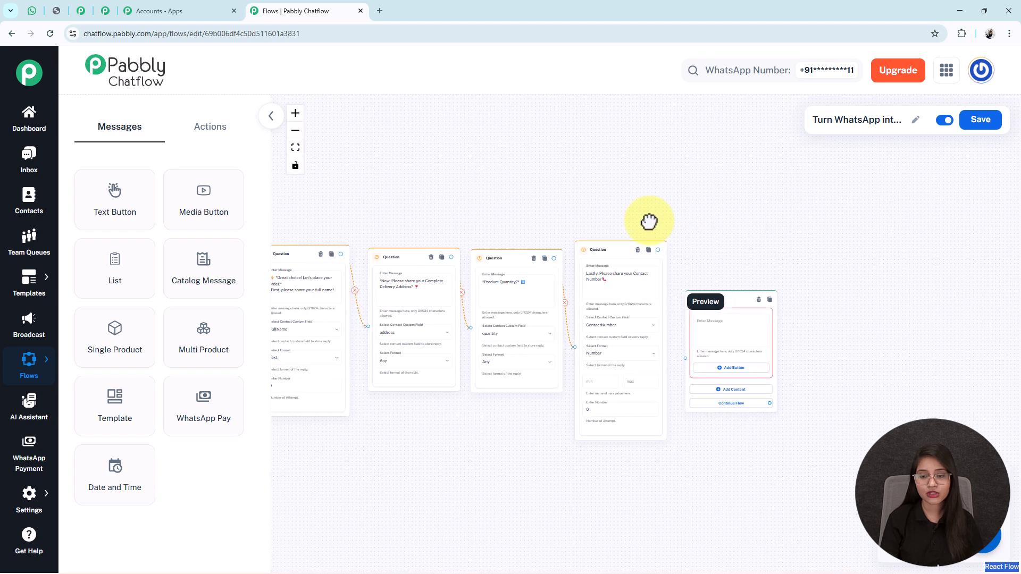
scroll(650, 284, "up", 5)
left_click(574, 315)
key("ctrl+v")
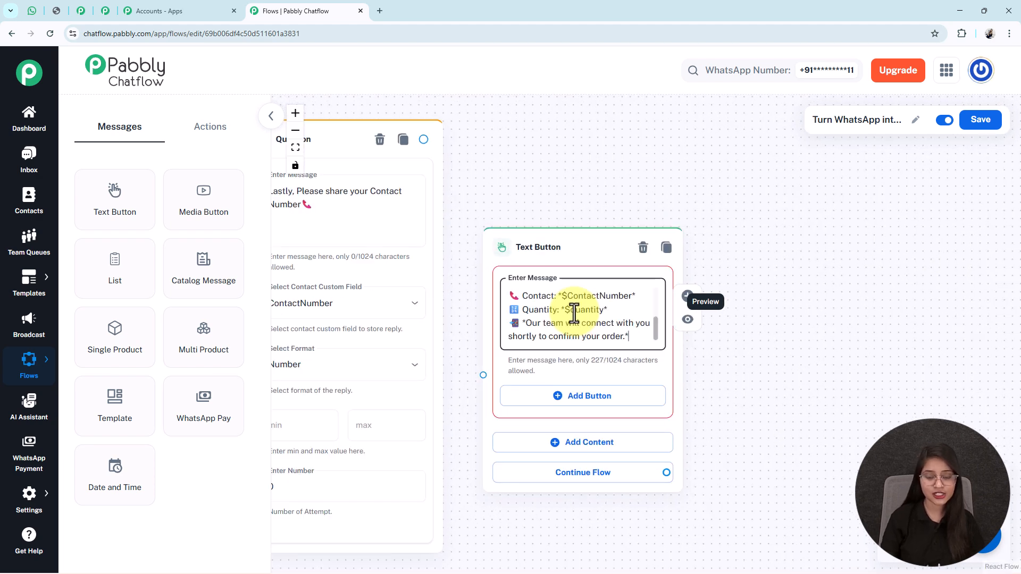
Scroll through the order summary to check its FullName, product, address, ContactNumber and quantity placeholders
scroll(575, 314, "up", 5)
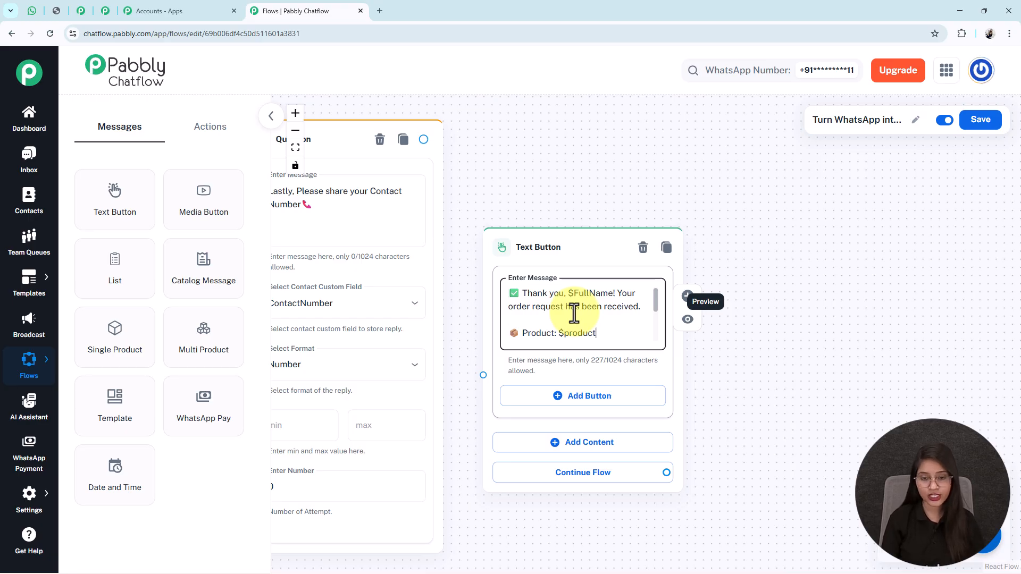
scroll(574, 314, "down", 2)
scroll(574, 314, "down", 2)
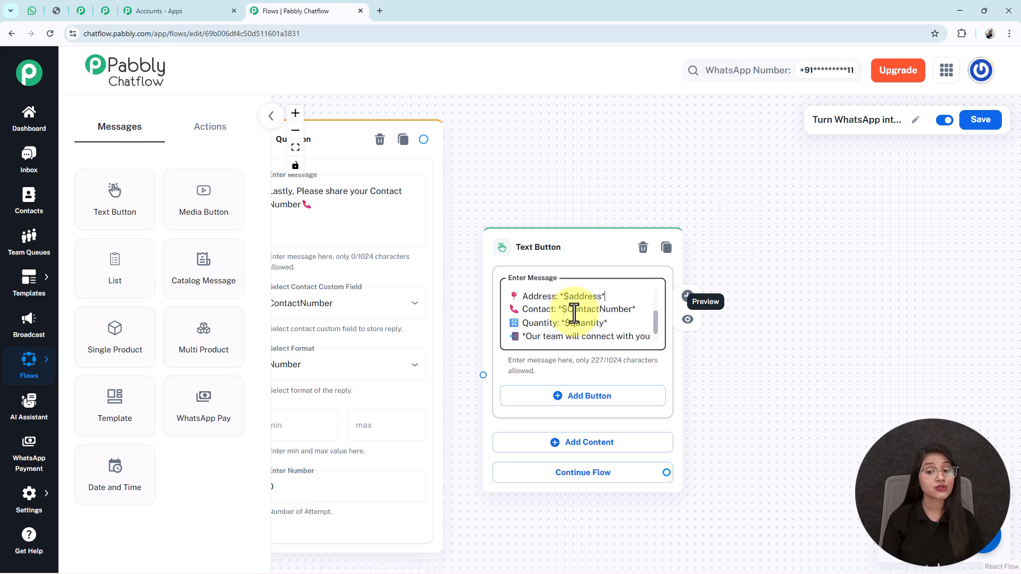
scroll(574, 314, "up", 1)
scroll(574, 314, "up", 1)
scroll(574, 315, "up", 2)
scroll(574, 314, "down", 2)
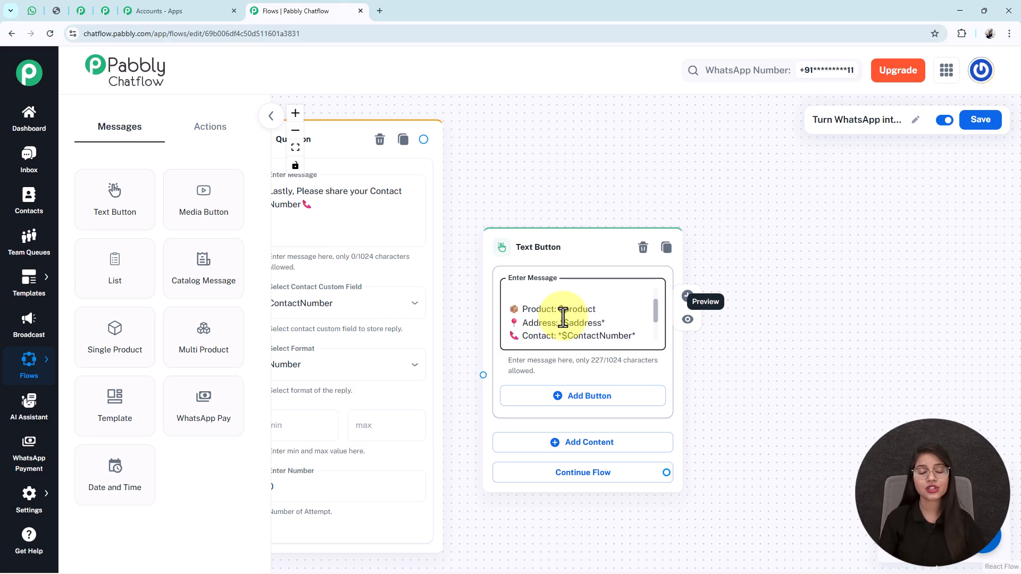
left_click_drag(483, 526, 937, 485)
scroll(566, 450, "down", 10)
scroll(596, 455, "up", 1)
scroll(561, 223, "up", 3)
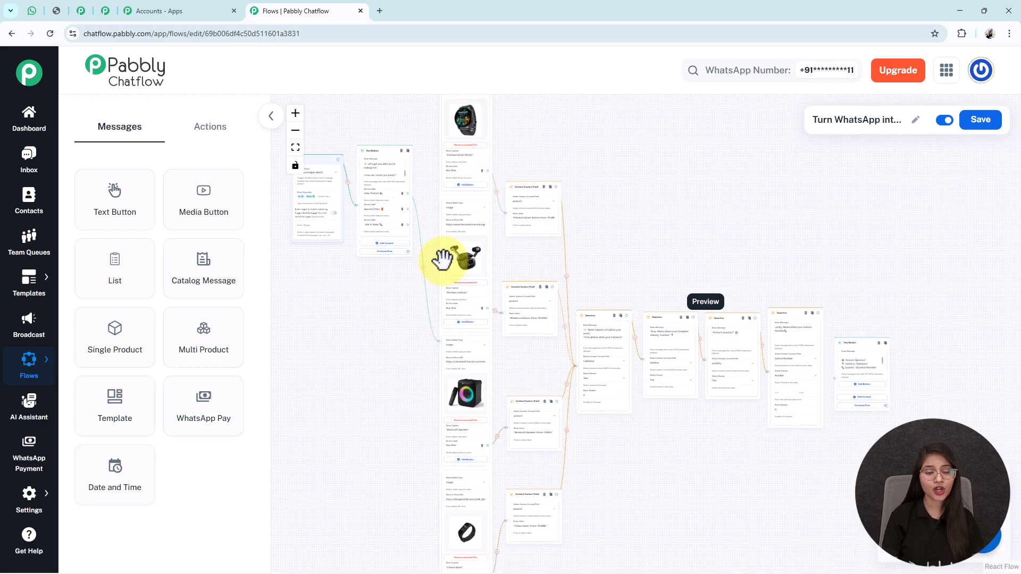
Compare the summary message's product placeholder against the product name in the WhatsApp chat summary
scroll(513, 471, "up", 2)
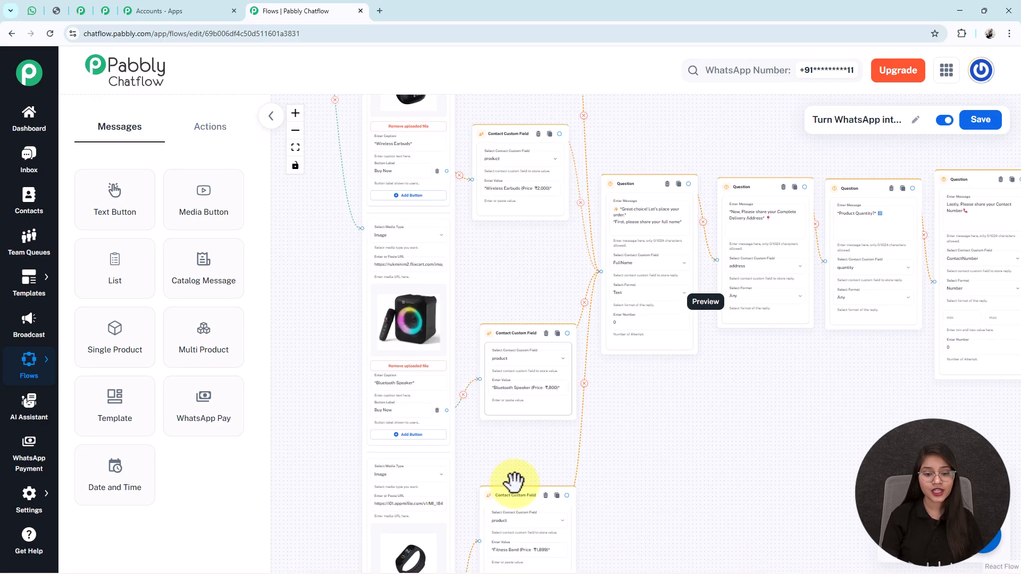
left_click_drag(508, 276, 519, 505)
left_click_drag(848, 283, 569, 136)
double_click(819, 363)
left_click(32, 10)
left_click_drag(449, 229, 643, 230)
left_click(322, 10)
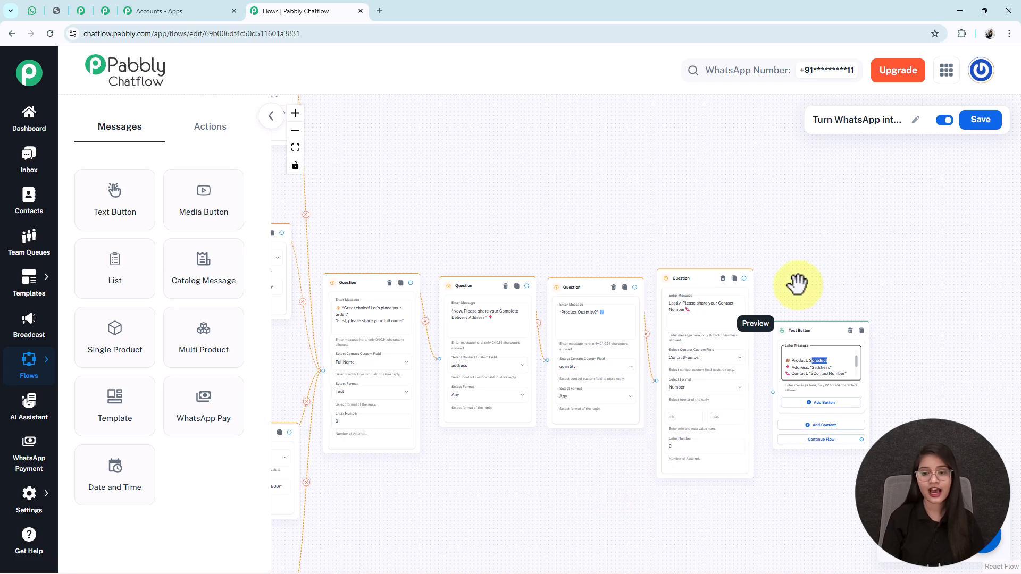
Link the contact-number question to the order summary Text Button node
left_click_drag(744, 278, 772, 394)
left_click_drag(466, 481, 1007, 444)
left_click_drag(432, 236, 386, 455)
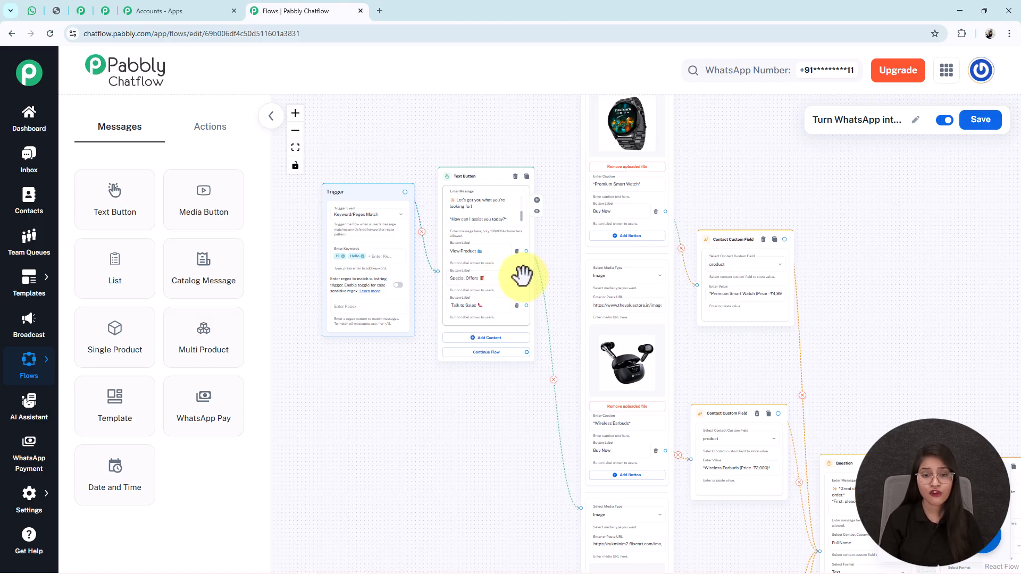
Add a Text Button reply to Special Offers with the pasted offers text (20% off watches, free shipping, earbuds)
left_click_drag(527, 278, 848, 370)
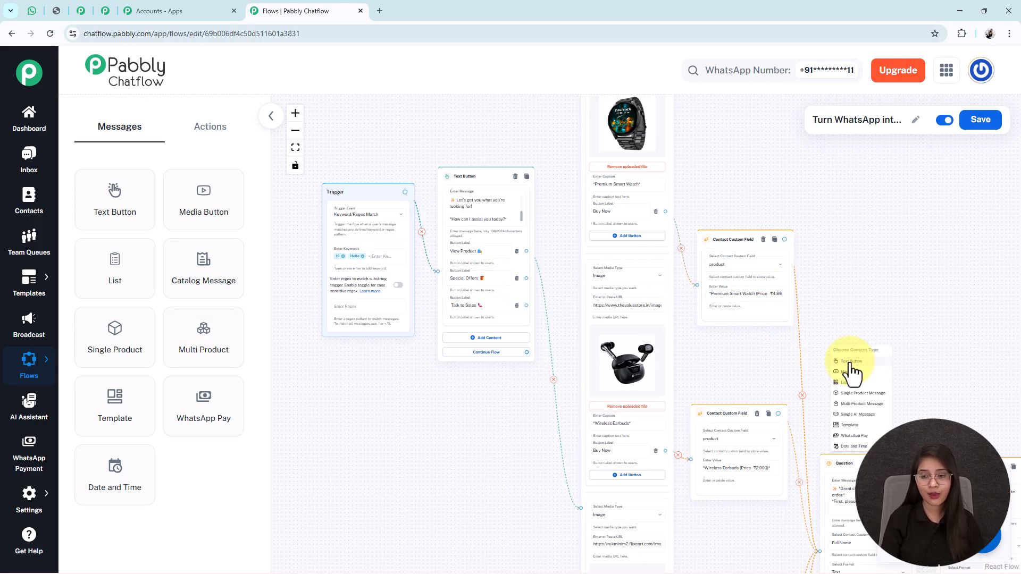
left_click(853, 391)
left_click_drag(642, 325, 619, 233)
left_click(642, 294)
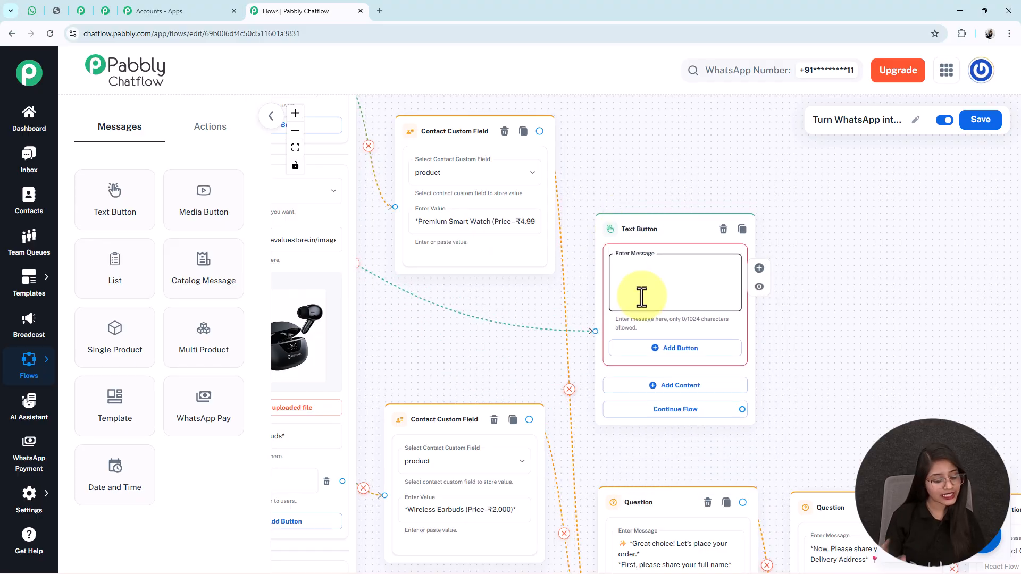
key("ctrl+v")
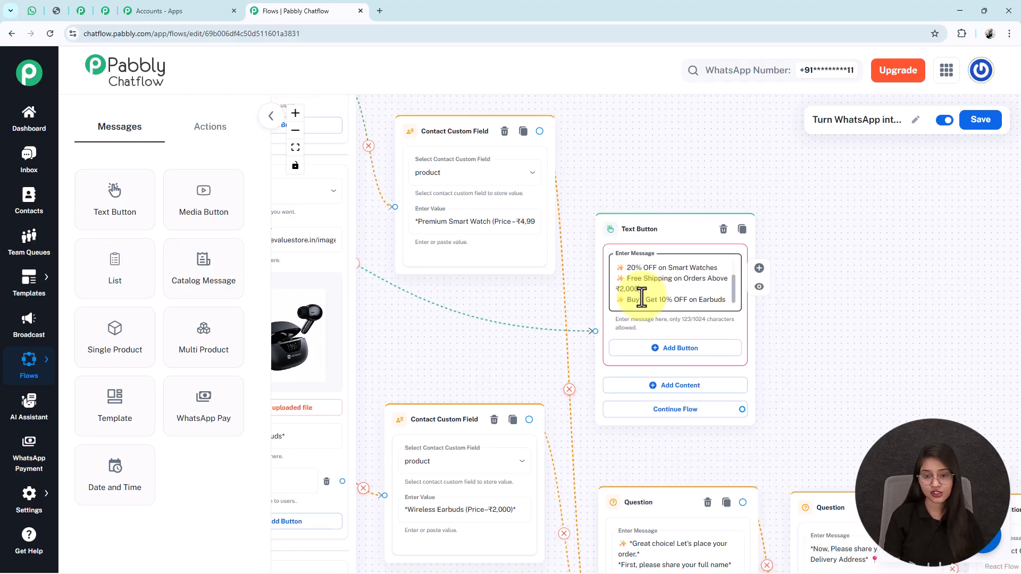
Add a new Text Button step connected from the Talk to Sales option
left_click_drag(452, 358, 935, 312)
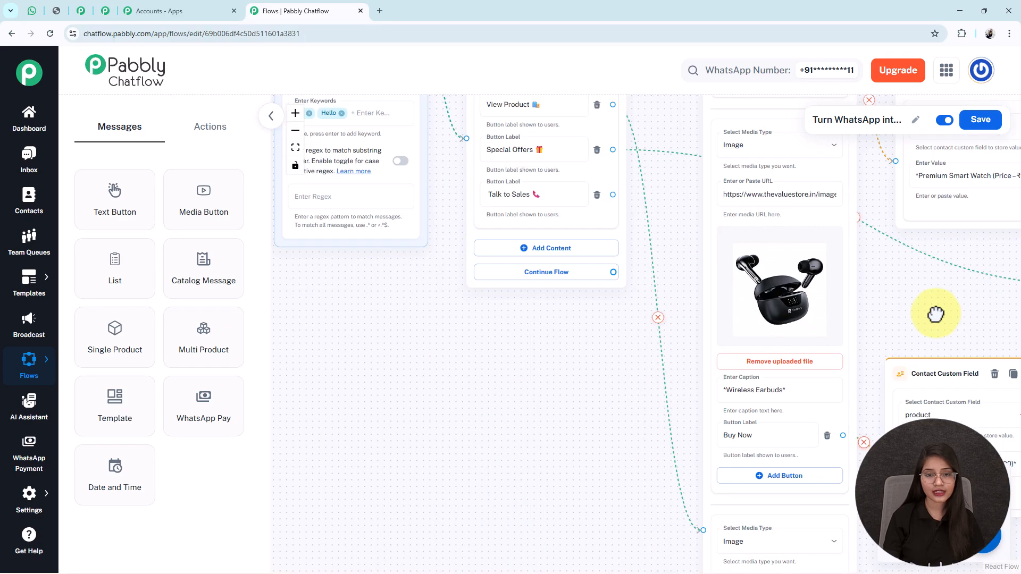
left_click_drag(624, 199, 588, 275)
left_click_drag(576, 263, 467, 443)
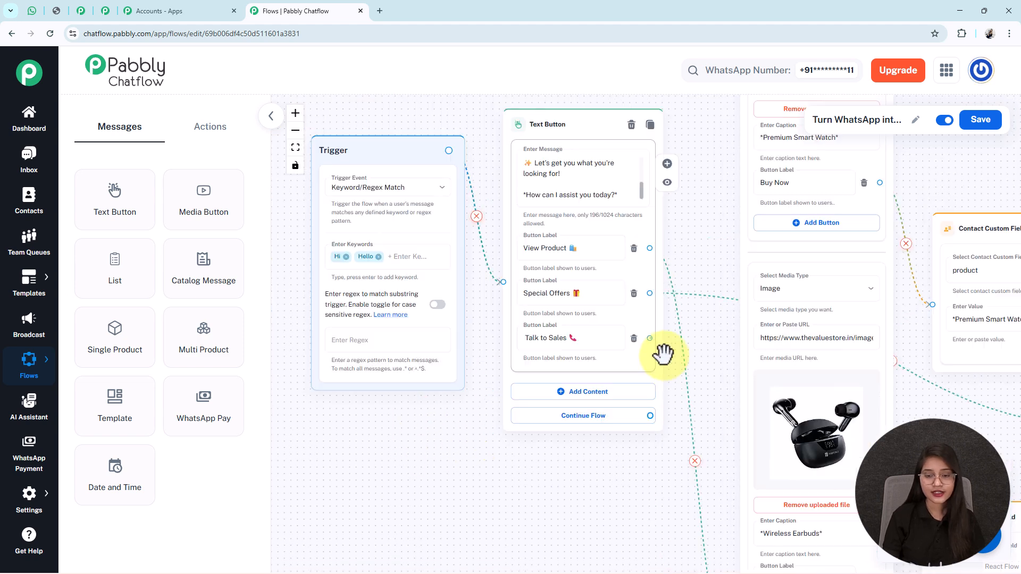
left_click_drag(649, 338, 516, 534)
scroll(528, 482, "down", 1)
left_click(486, 533)
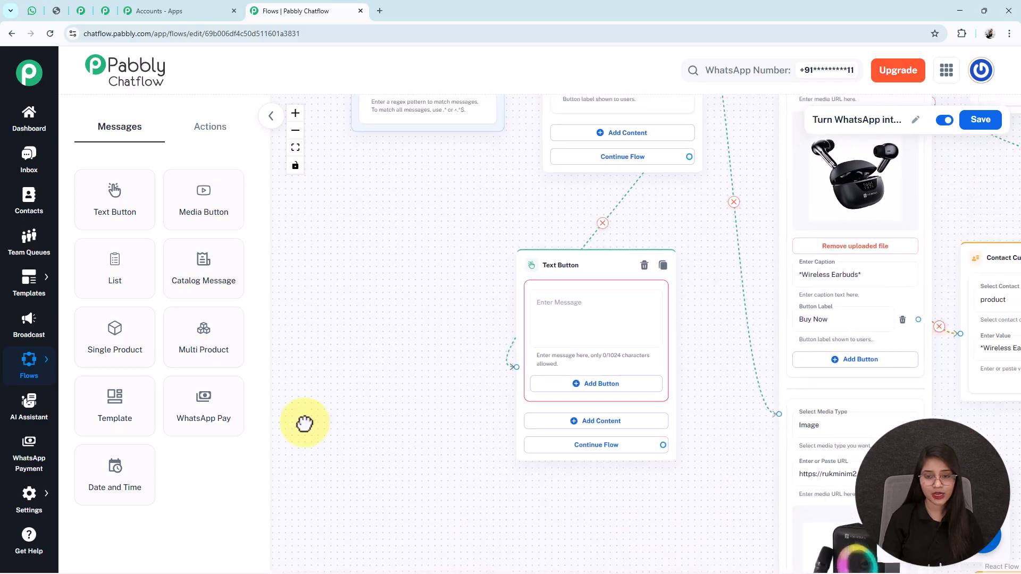
Paste the support e-mail and sales-team assistance note into the Talk to Sales reply message
left_click(502, 358)
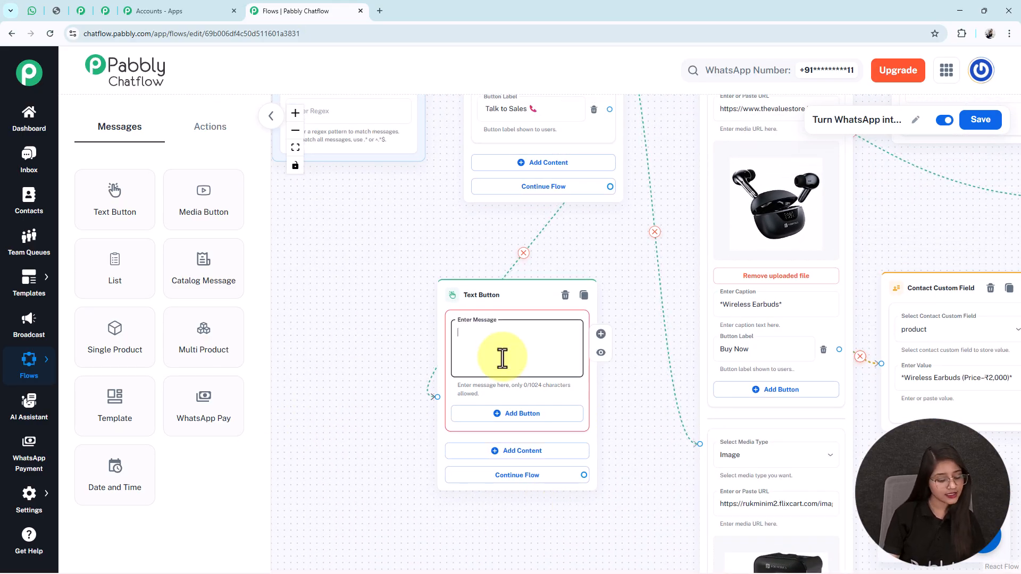
key("ctrl+v")
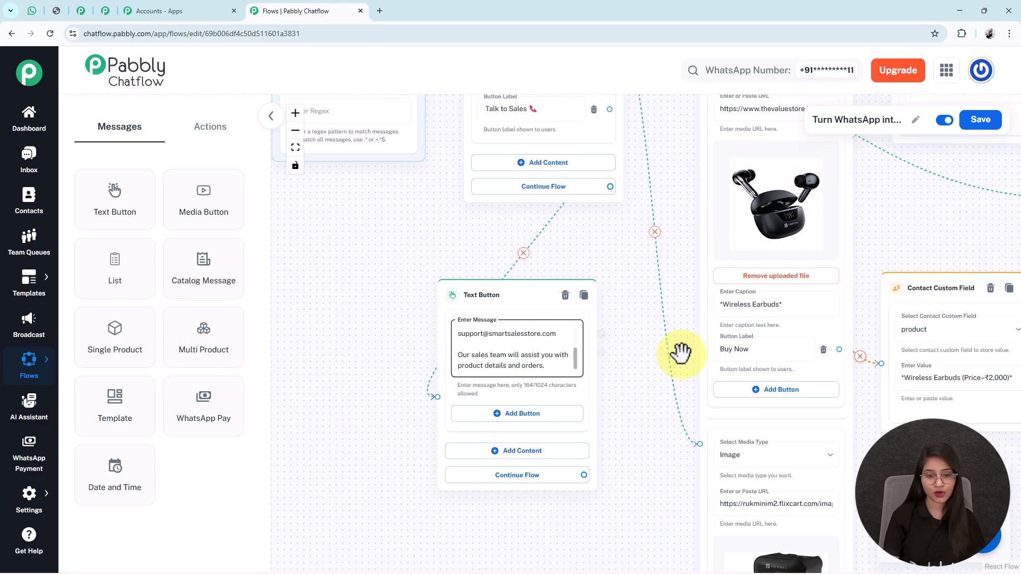
left_click(295, 148)
Save the updated flow and look over the finished branches
scroll(759, 421, "up", 4)
left_click_drag(708, 394, 830, 551)
left_click(980, 124)
left_click_drag(910, 262, 841, 160)
scroll(808, 259, "down", 1)
left_click_drag(771, 229, 791, 291)
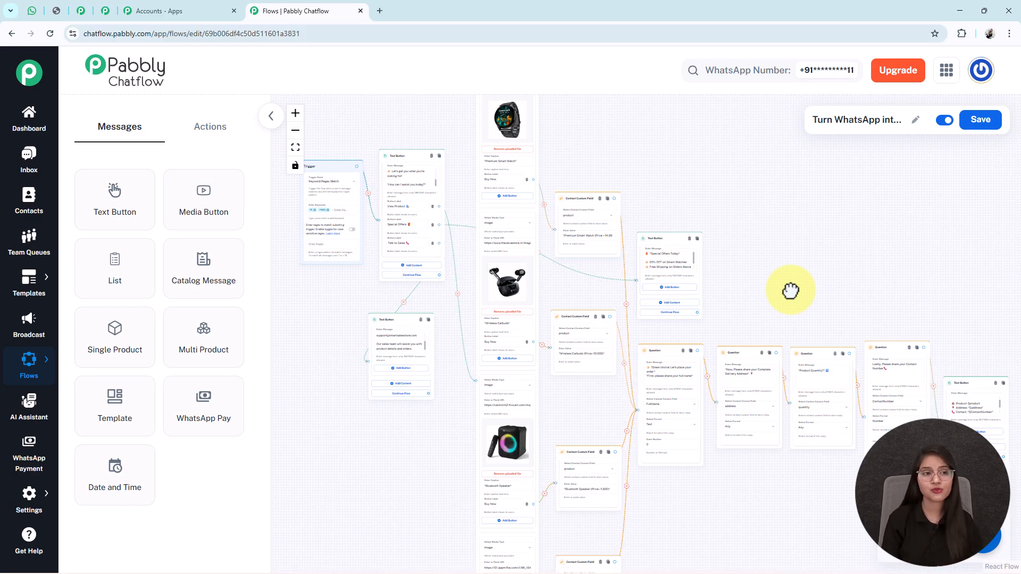
left_click_drag(775, 295, 766, 246)
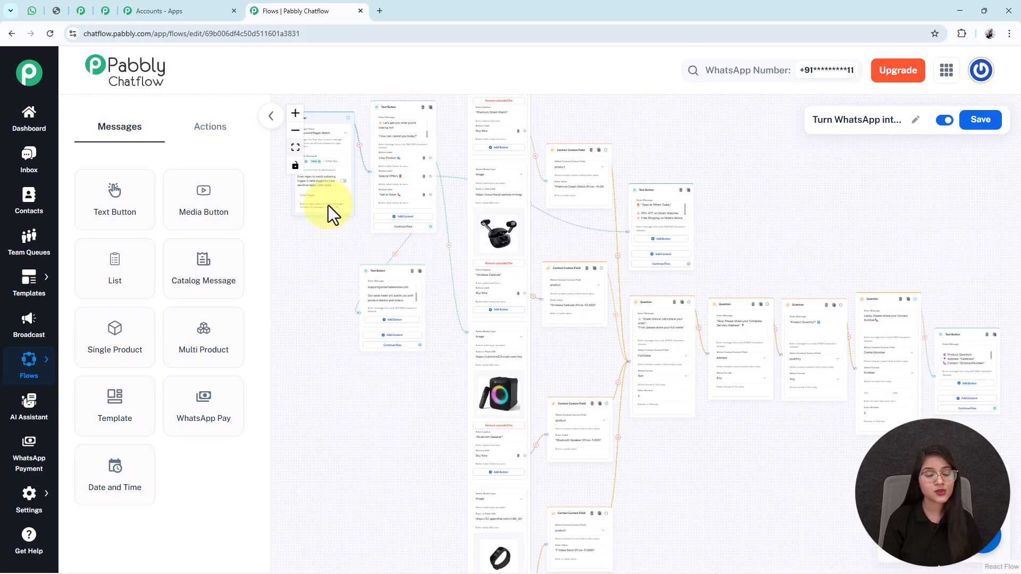
Scroll through the Any Business WhatsApp chat to check the earbuds test order summary
left_click(26, 13)
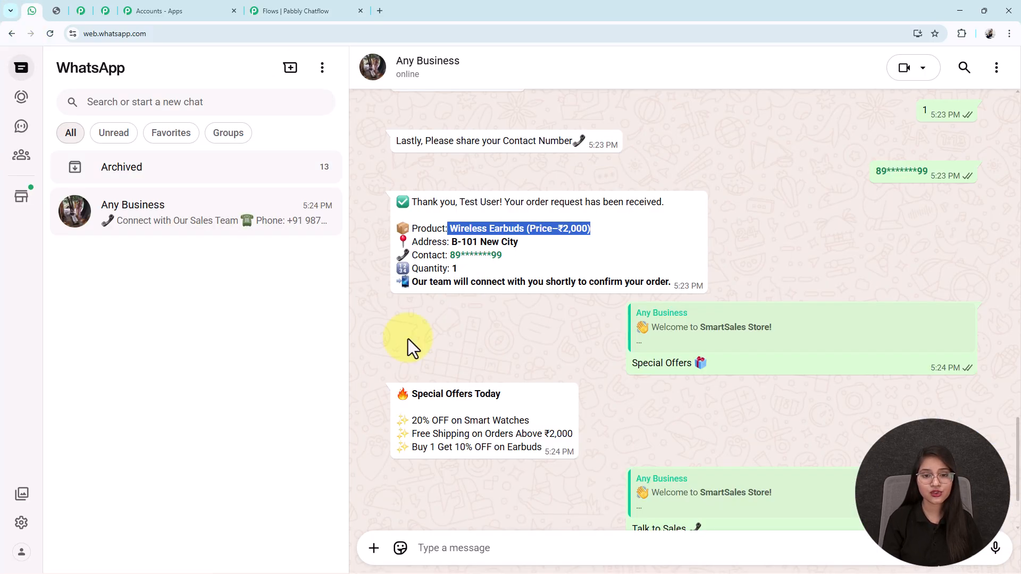
scroll(488, 367, "up", 20)
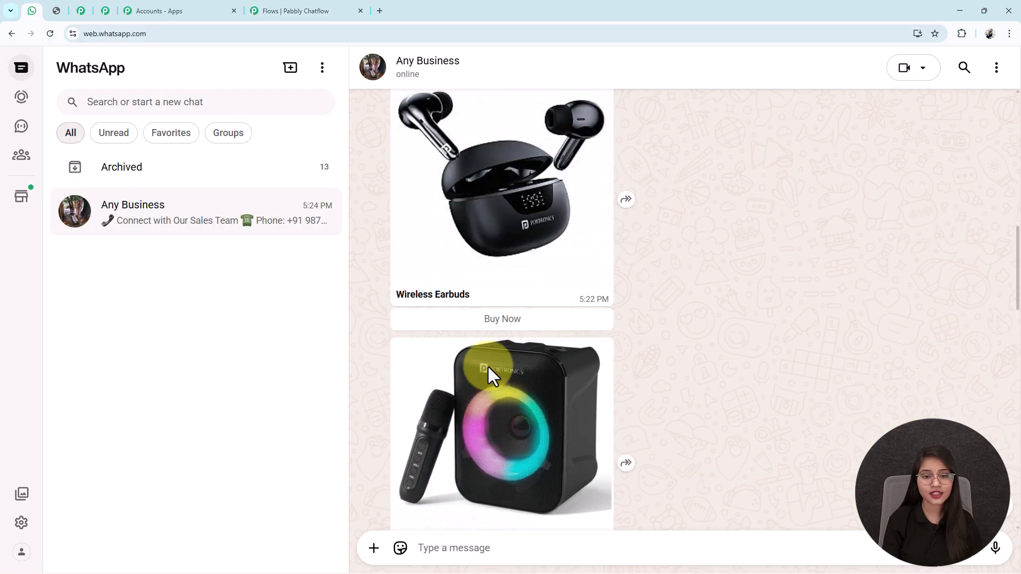
scroll(488, 367, "up", 6)
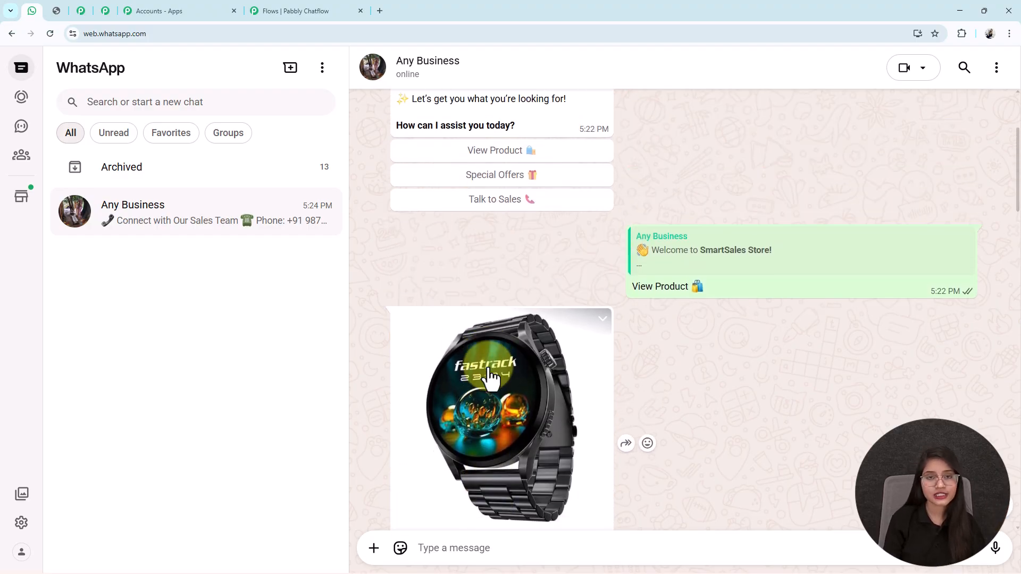
scroll(489, 375, "down", 6)
scroll(490, 375, "down", 15)
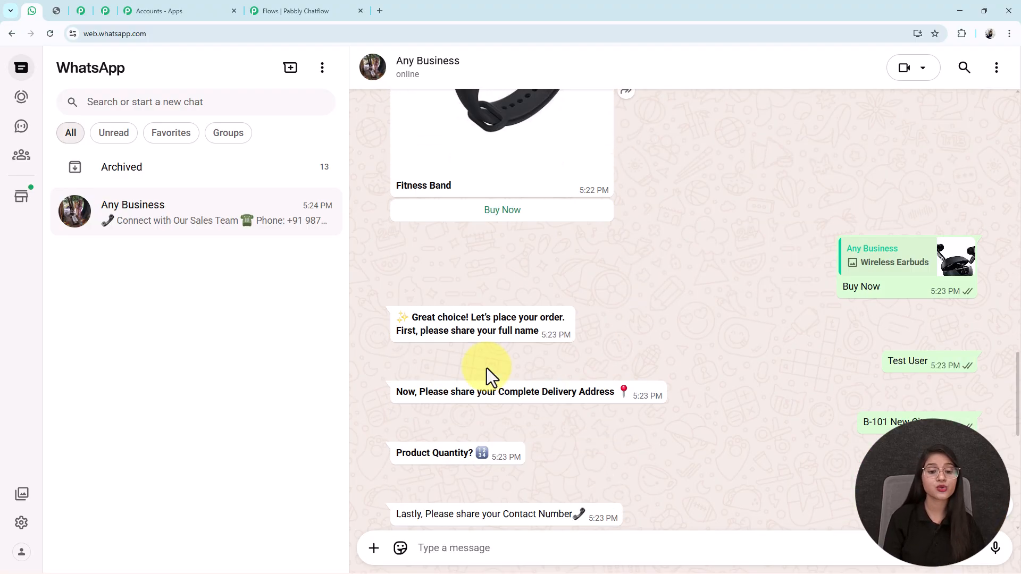
scroll(486, 368, "down", 8)
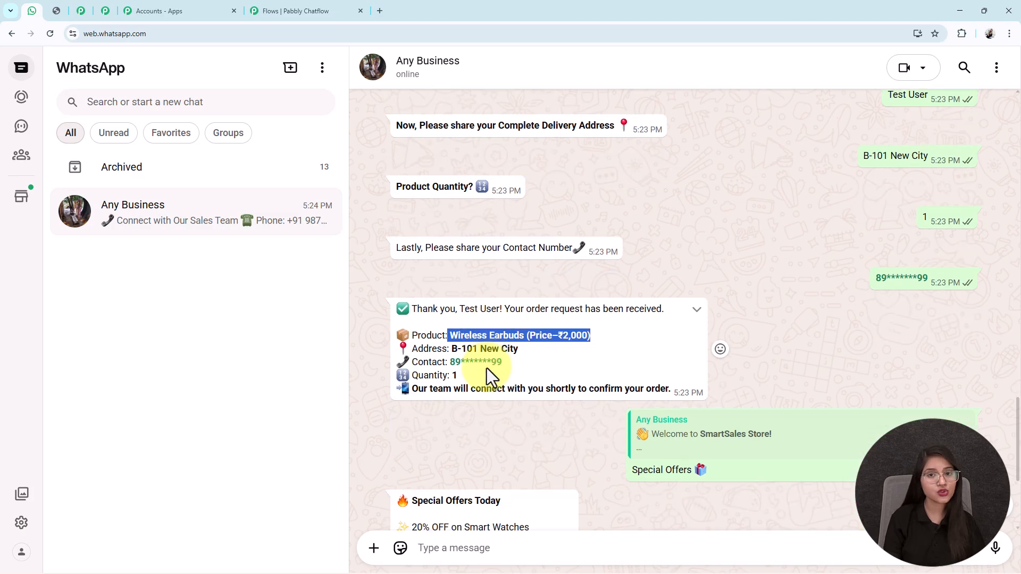
scroll(486, 368, "up", 7)
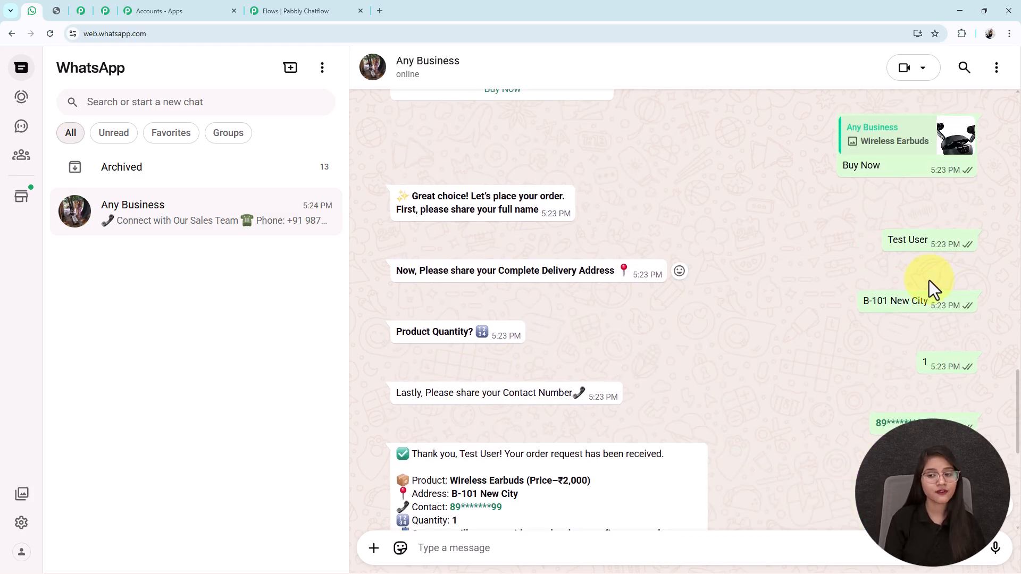
scroll(929, 280, "up", 2)
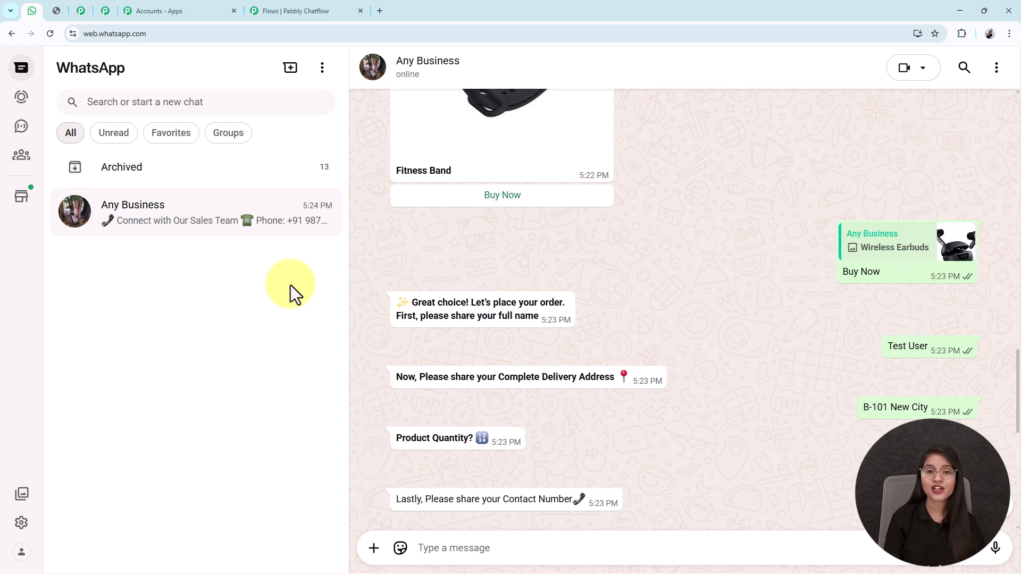
left_click(290, 12)
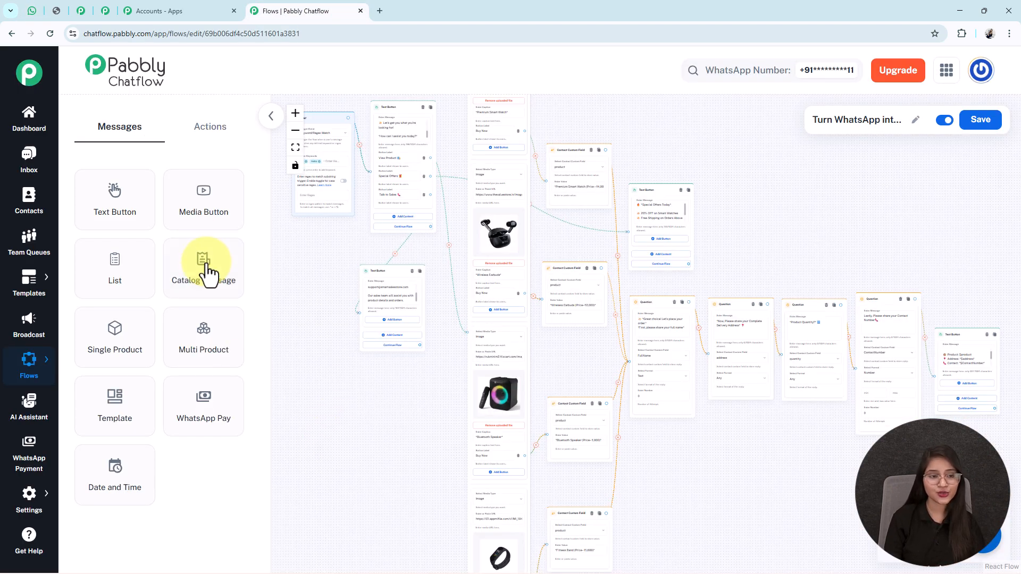
left_click(218, 139)
left_click_drag(107, 479, 941, 358)
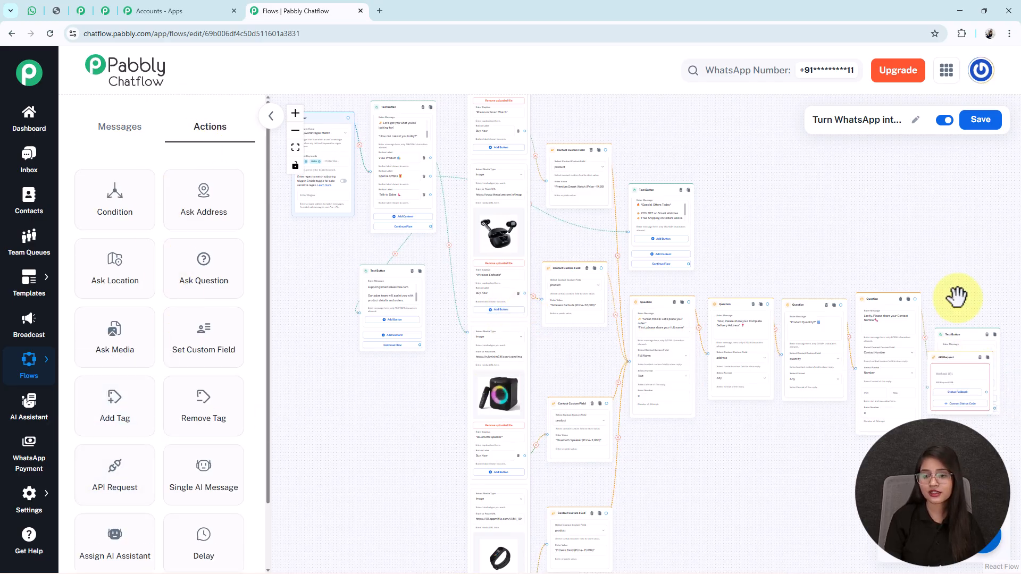
left_click_drag(946, 321, 816, 290)
scroll(816, 289, "up", 8)
left_click_drag(807, 339, 954, 373)
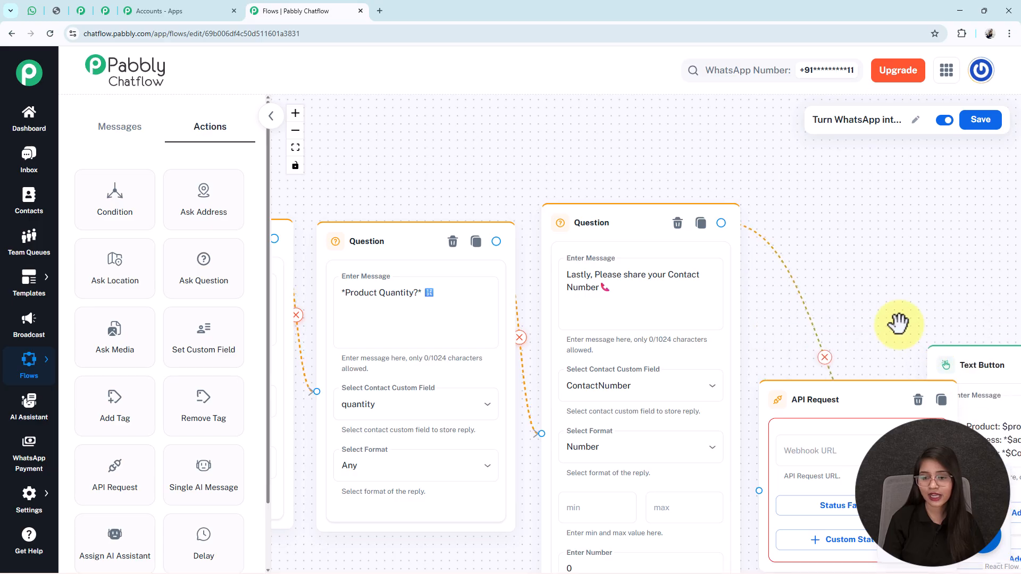
left_click_drag(898, 324, 807, 161)
scroll(713, 285, "down", 3)
left_click_drag(638, 326, 646, 259)
left_click(108, 13)
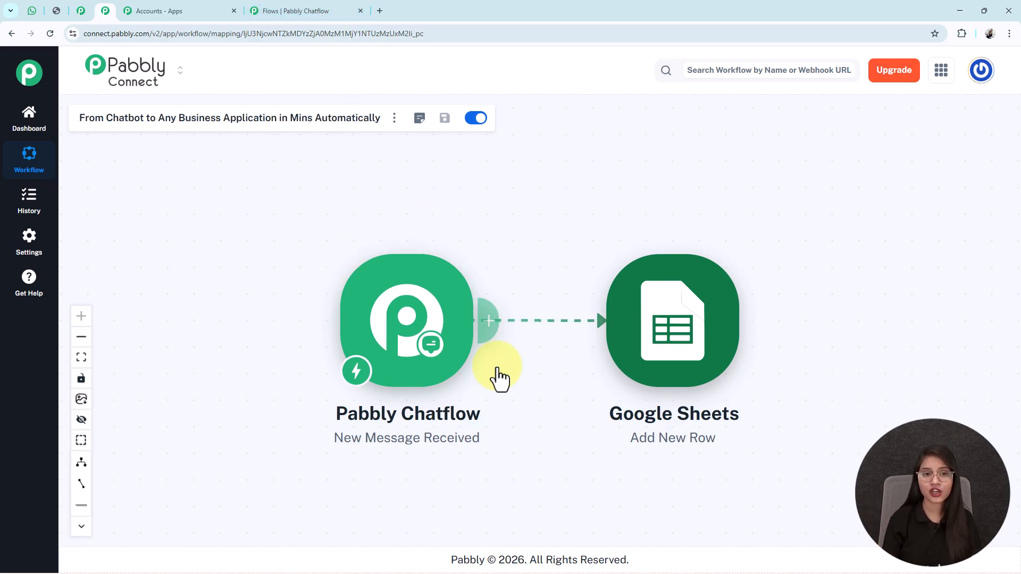
left_click(312, 11)
Delete the API Request step and fit the whole flow into view
left_click(715, 275)
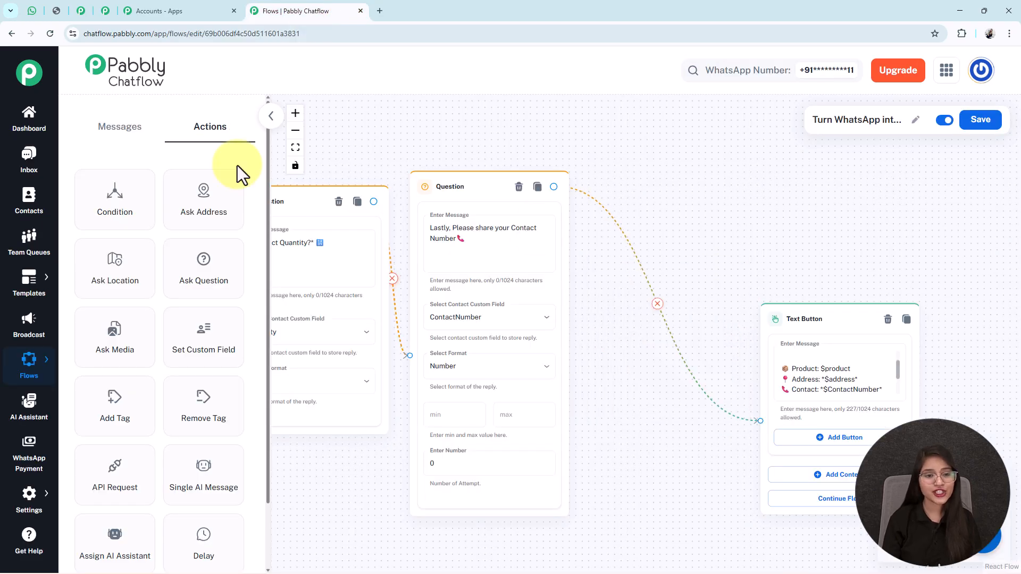
left_click(295, 148)
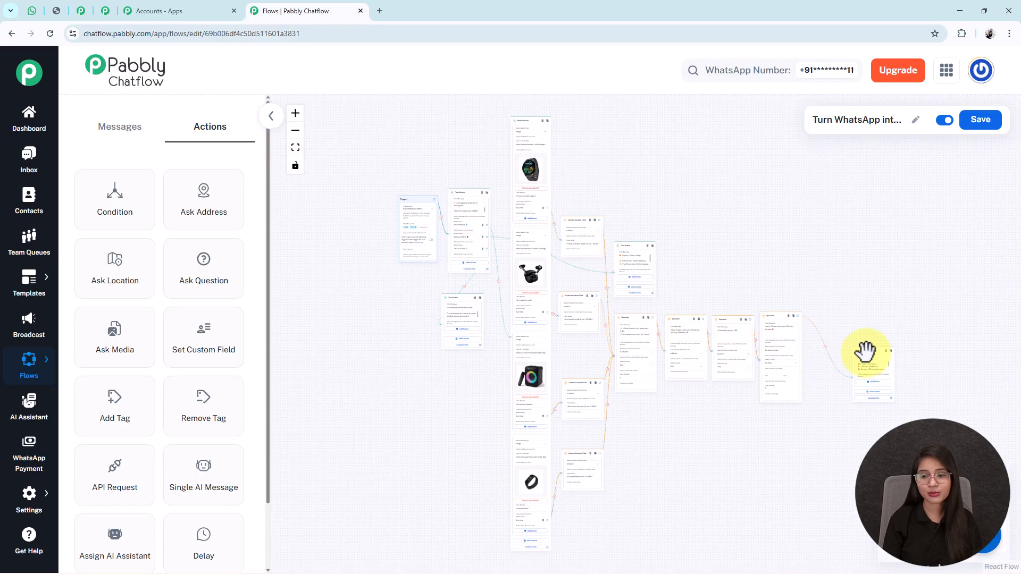
scroll(426, 251, "up", 3)
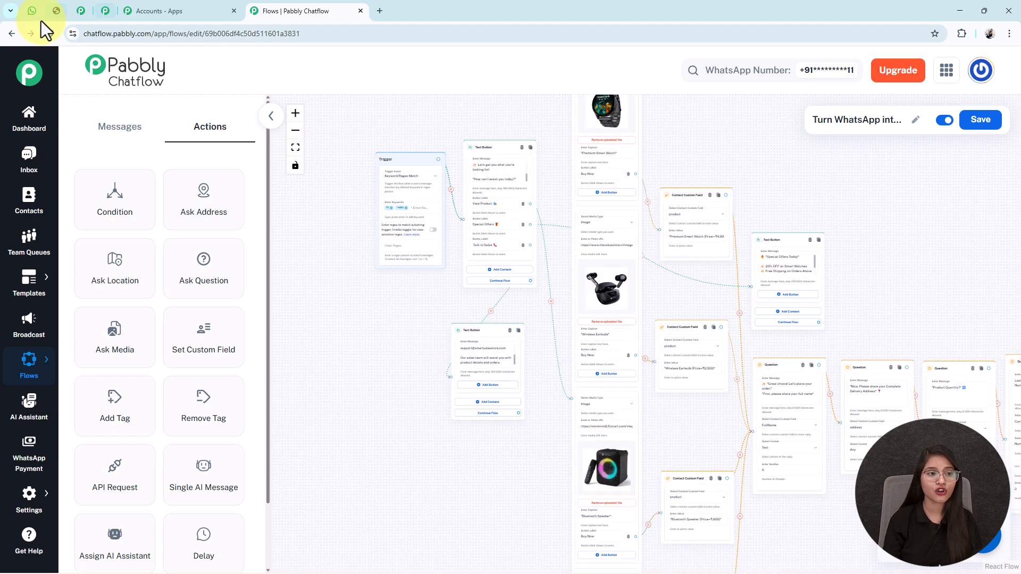
Glance at the WhatsApp chat, then show the USE CODE MEHYT coupon image fitted in its tab
left_click(32, 10)
scroll(701, 335, "up", 10)
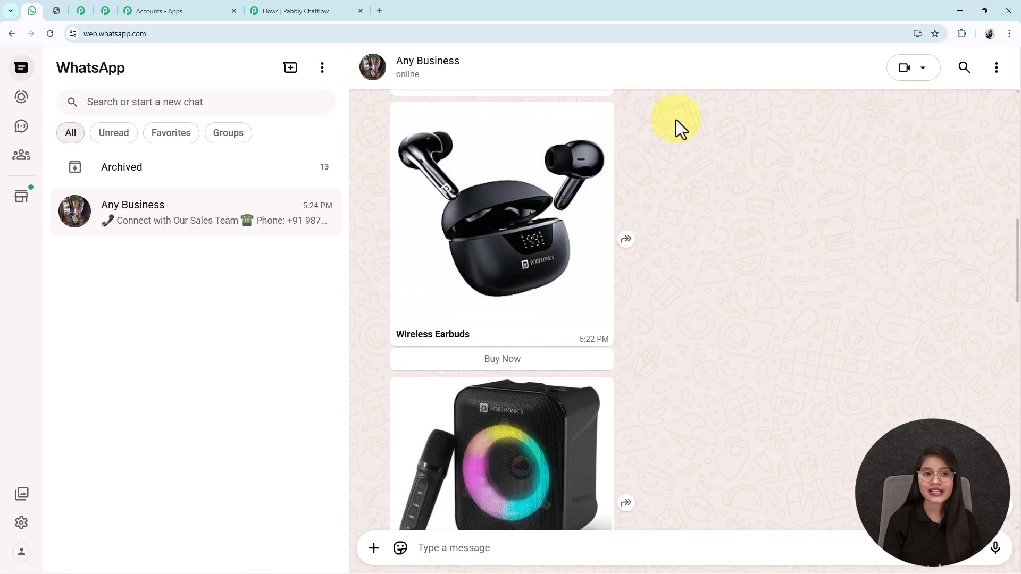
left_click(321, 10)
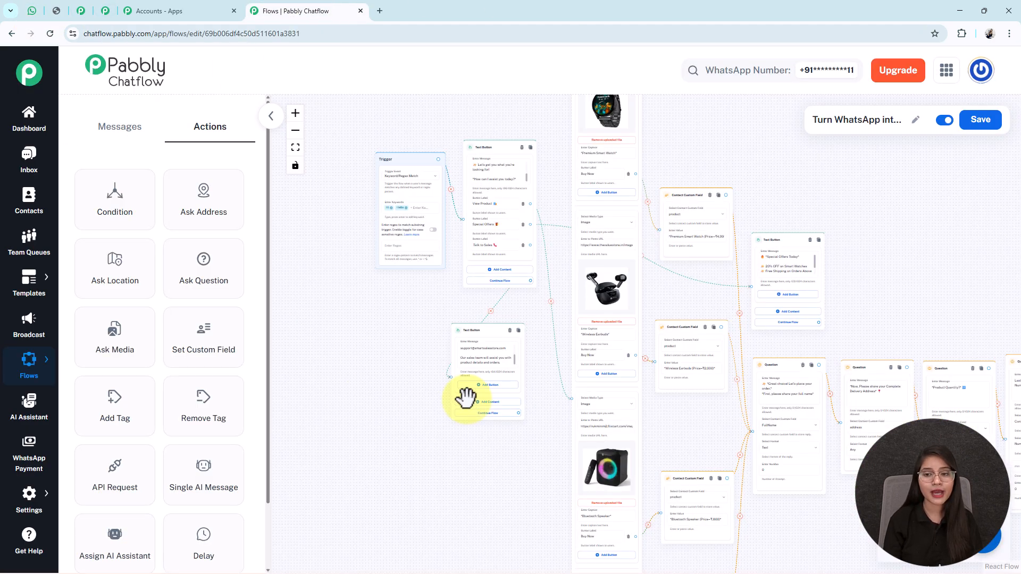
left_click(295, 149)
left_click(56, 11)
left_click(548, 316)
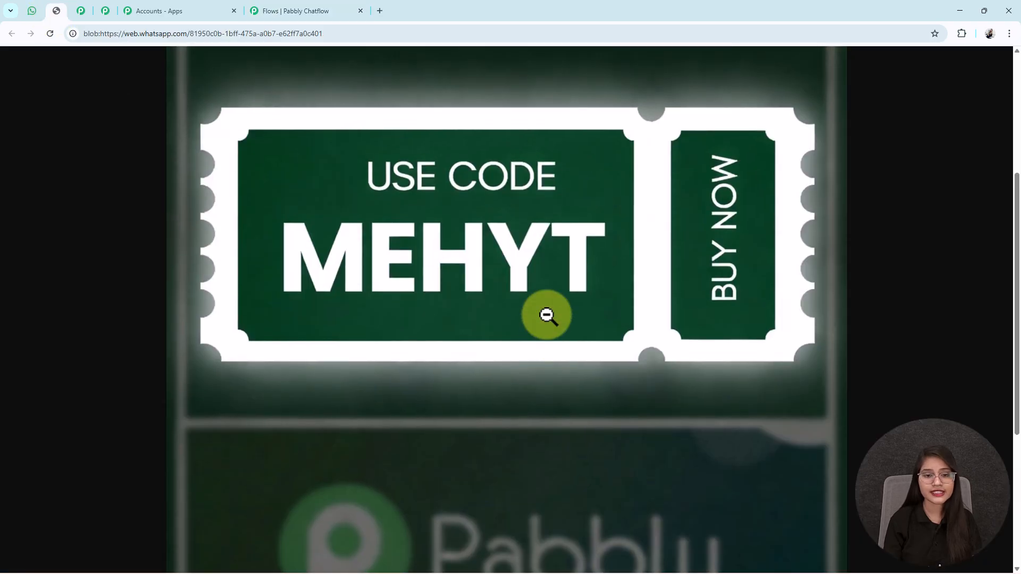
left_click(547, 314)
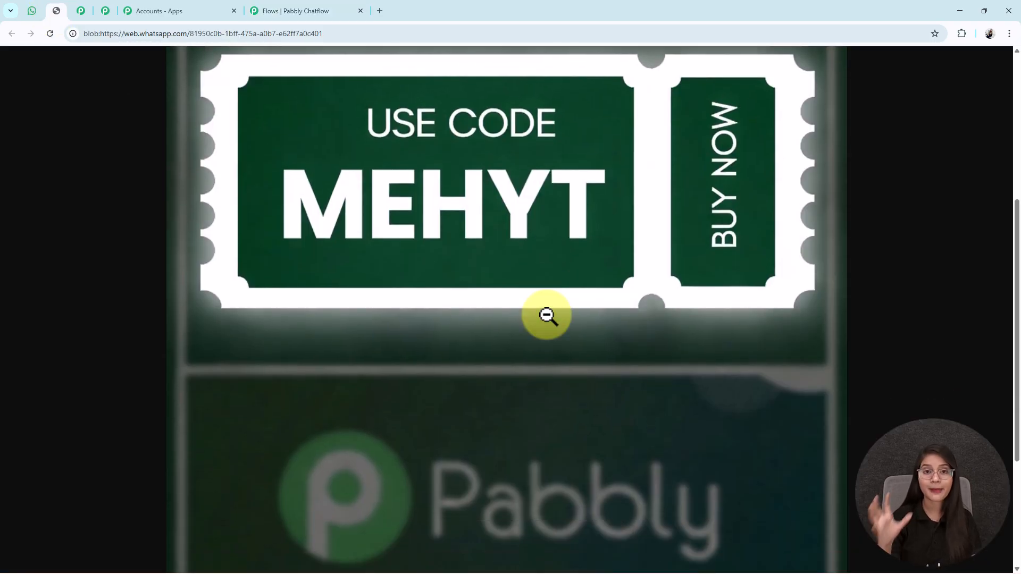